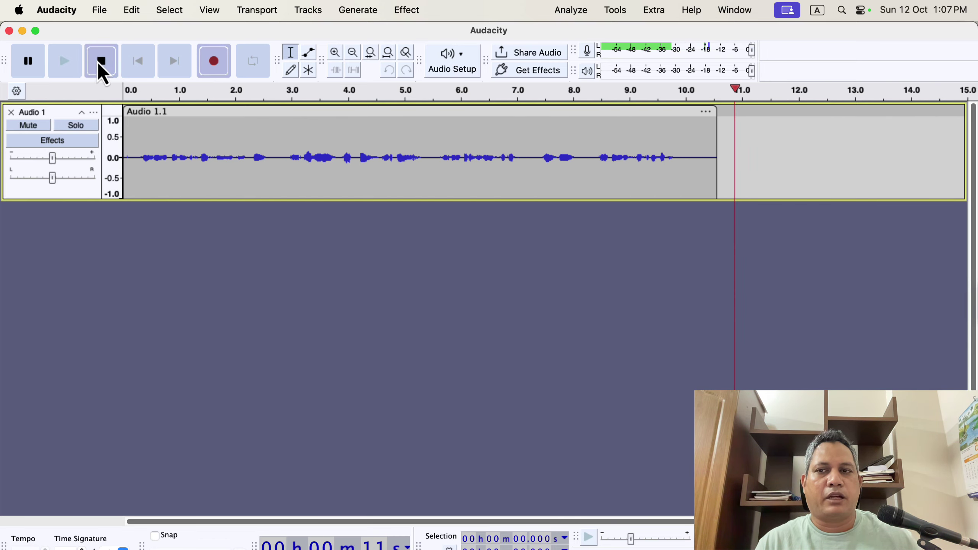
- Stop the running recording and delete the recorded audio track
left_click(98, 62)
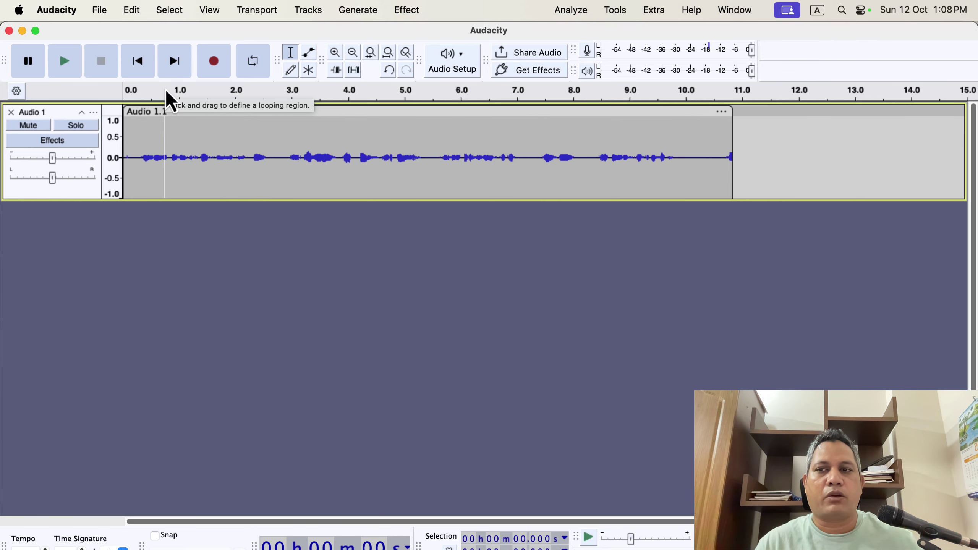
left_click(11, 112)
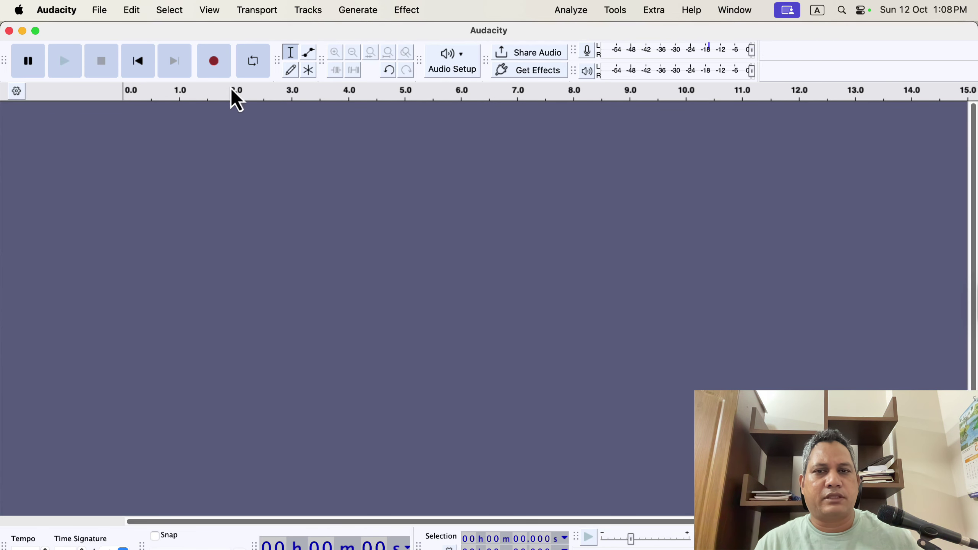
- Check the available recording devices in the audio setup and rescan the audio devices
left_click(433, 74)
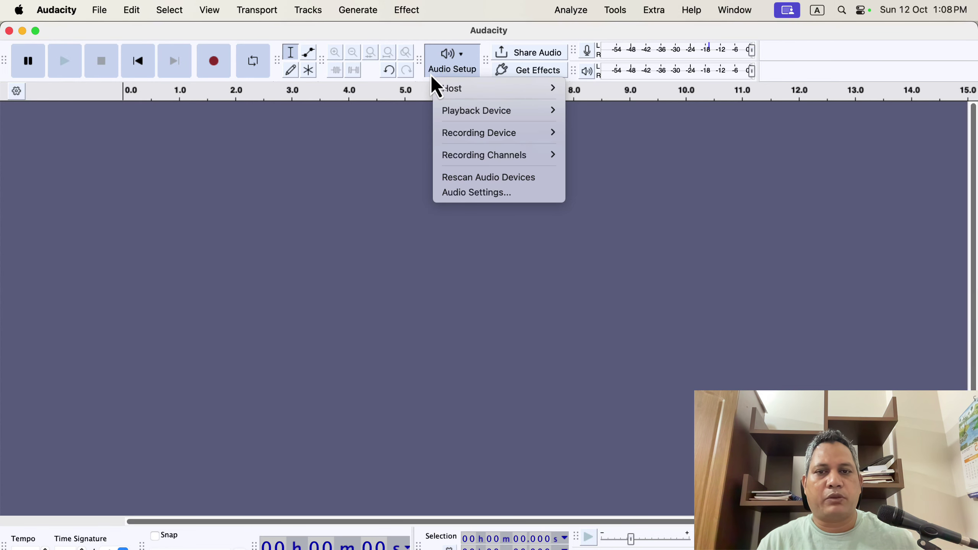
mouse_move(447, 133)
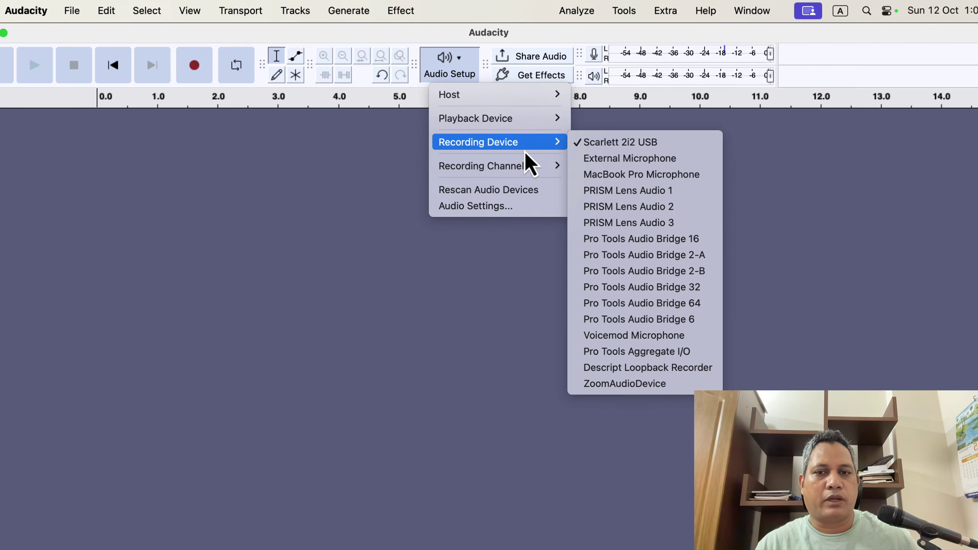
left_click(475, 195)
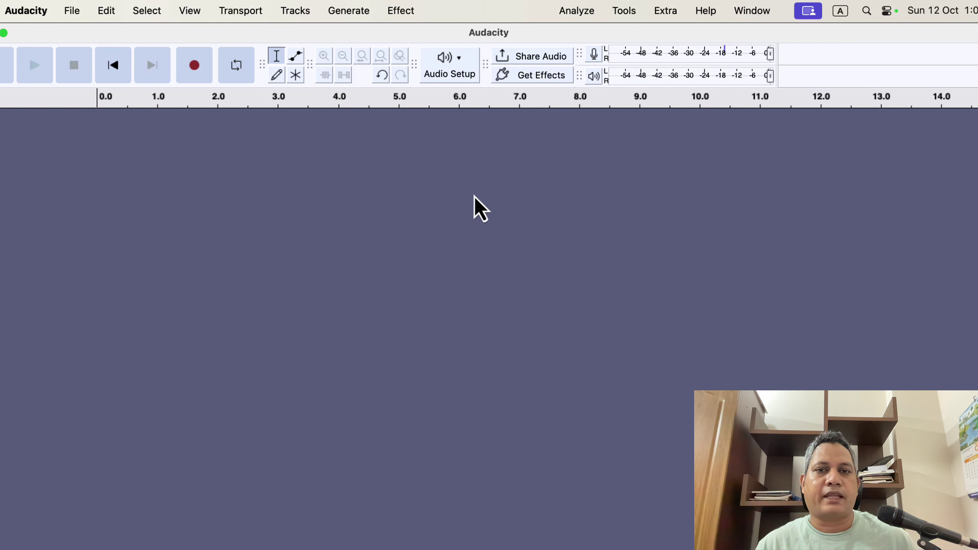
- Set the recording device to MacBook Pro Microphone
left_click(443, 76)
mouse_move(464, 143)
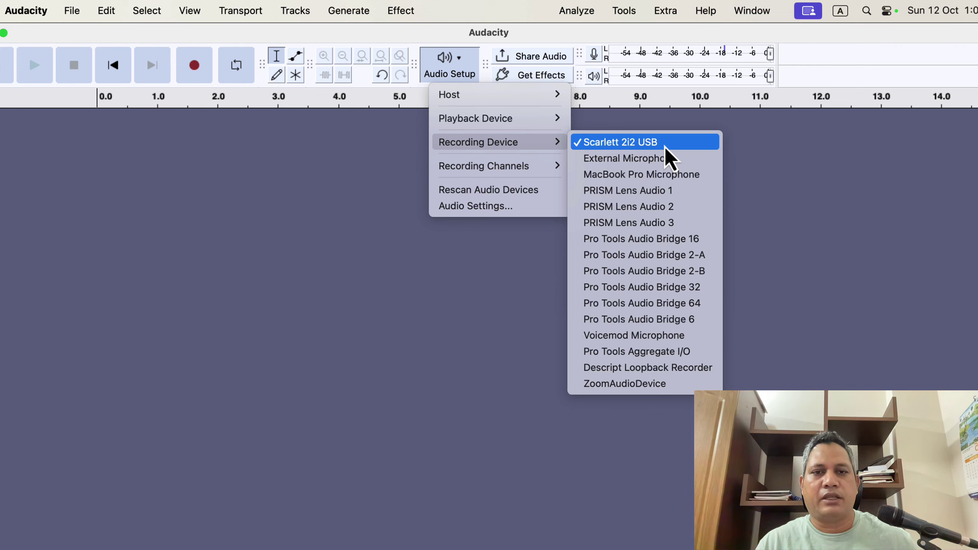
left_click(582, 178)
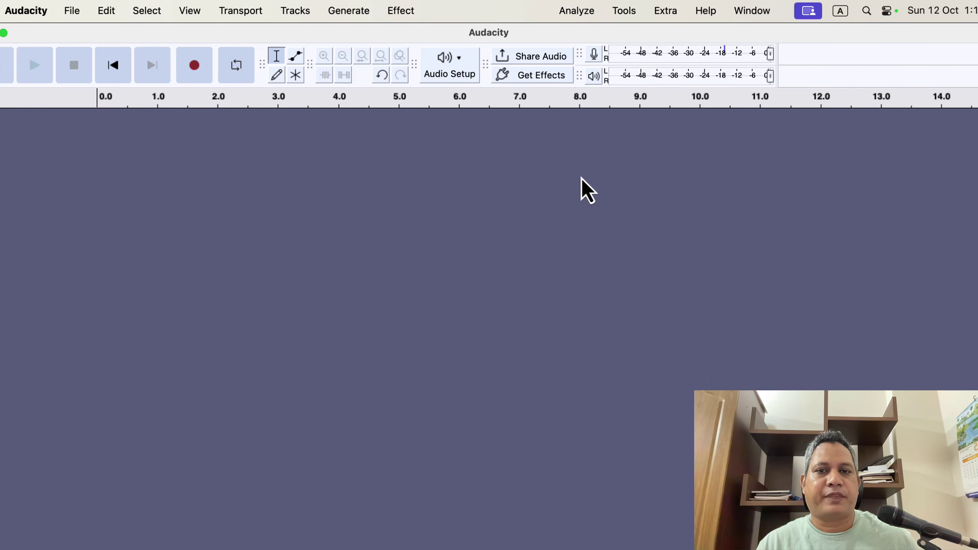
- Set the recording device back to Scarlett 2i2 USB
left_click(447, 79)
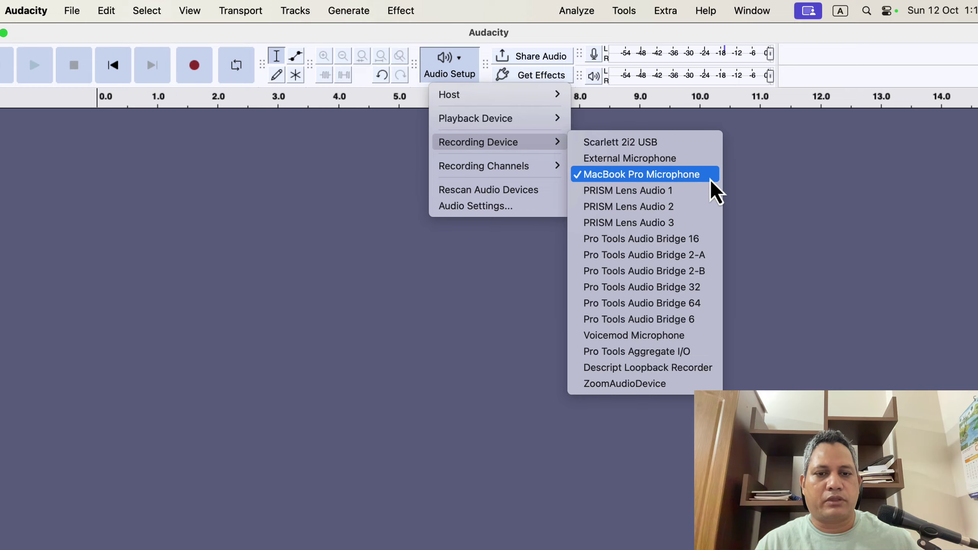
left_click(675, 144)
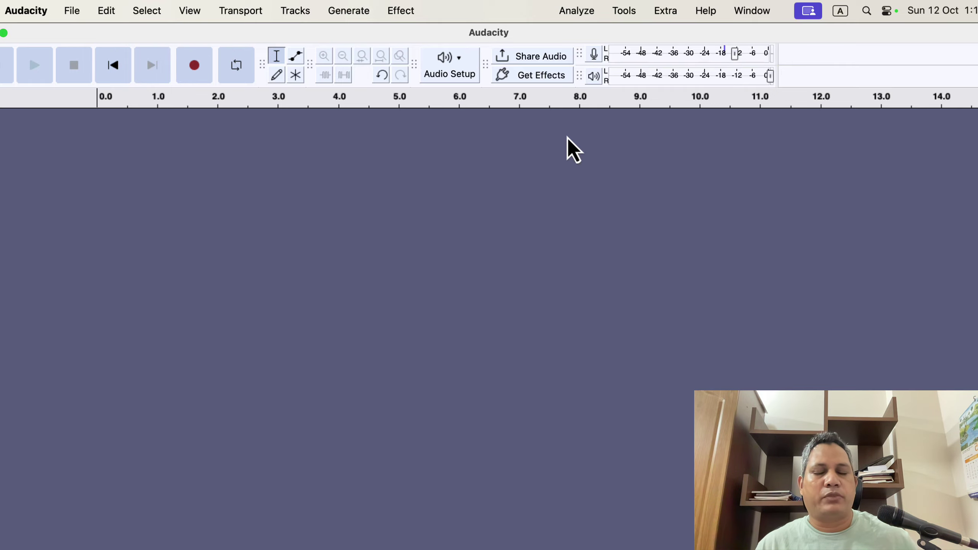
left_click(452, 79)
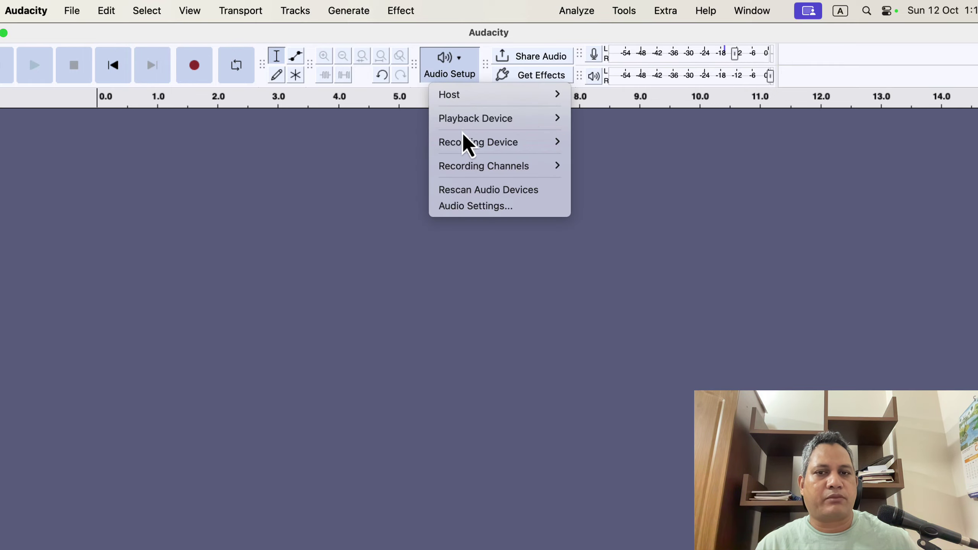
left_click(380, 145)
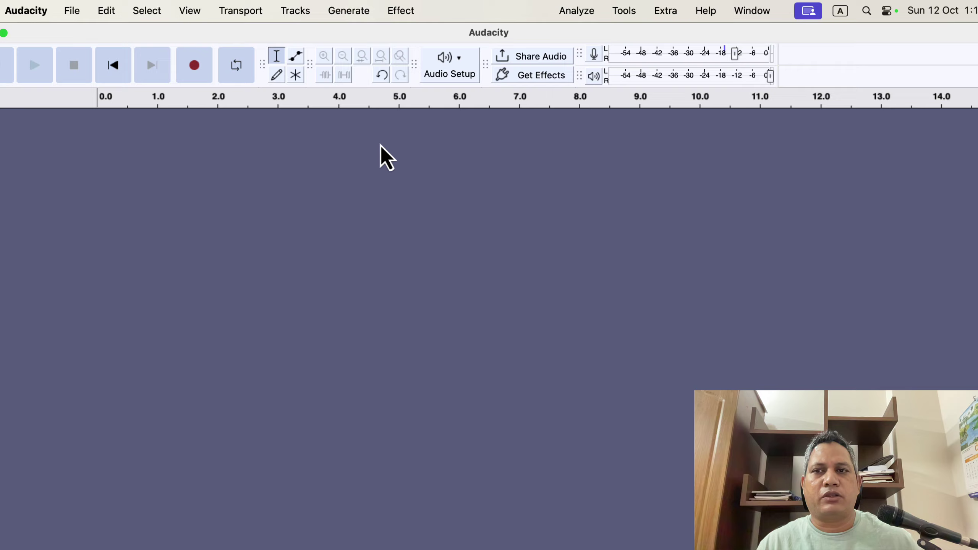
- Show the Device Toolbar
left_click(194, 18)
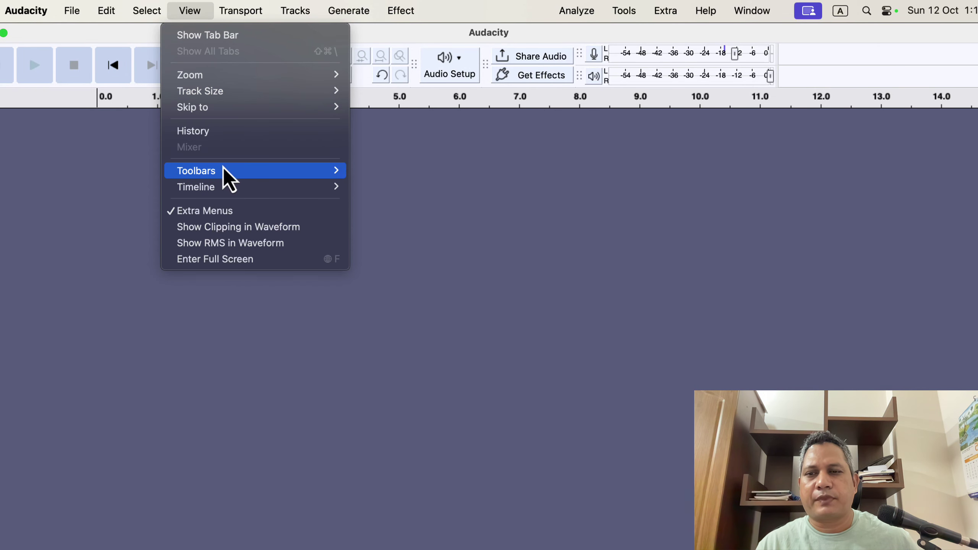
mouse_move(274, 173)
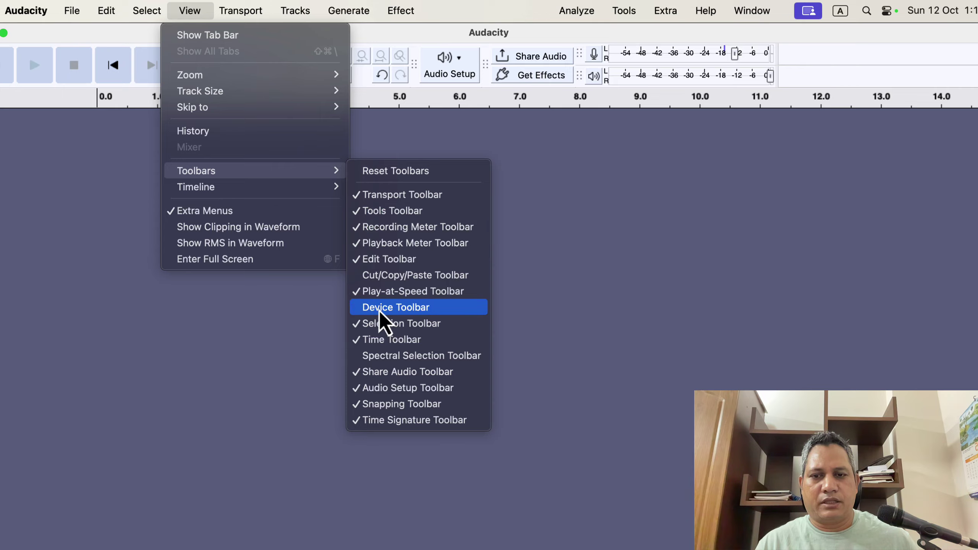
left_click(442, 312)
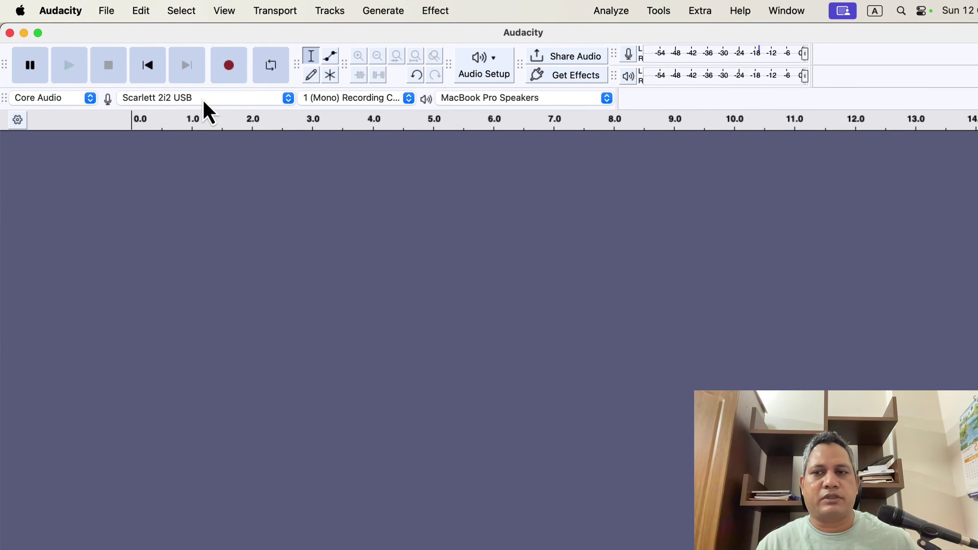
- Examine the recording device and recording channel choices offered in the Device Toolbar
left_click(230, 102)
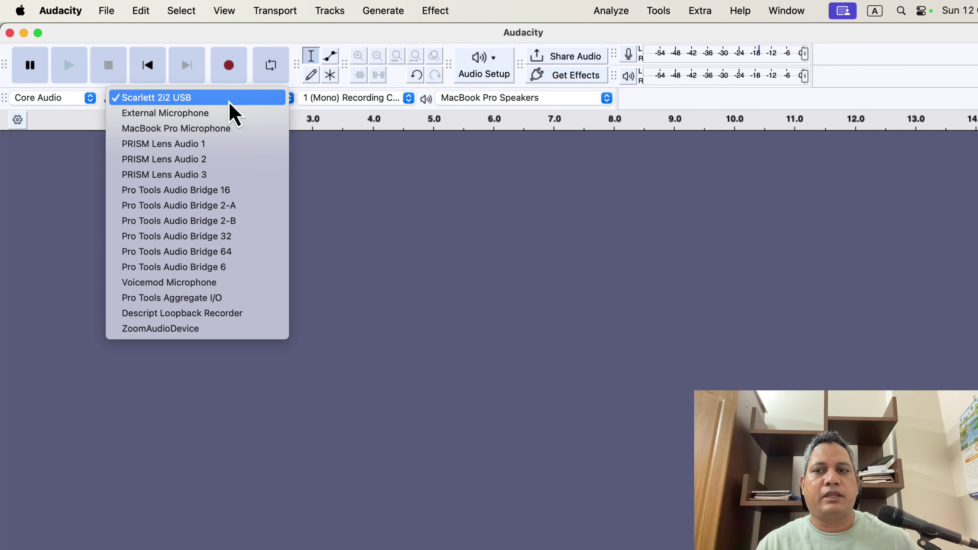
left_click(366, 163)
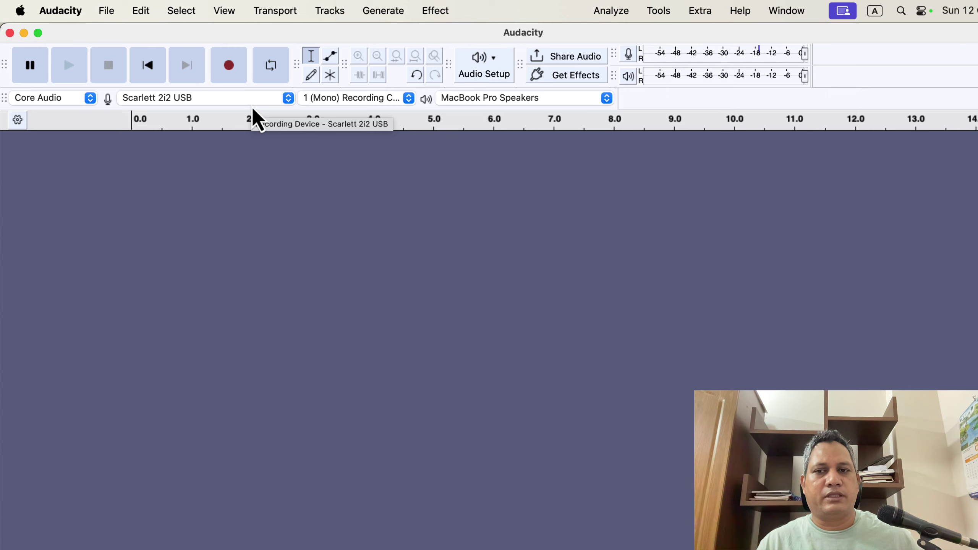
left_click(357, 102)
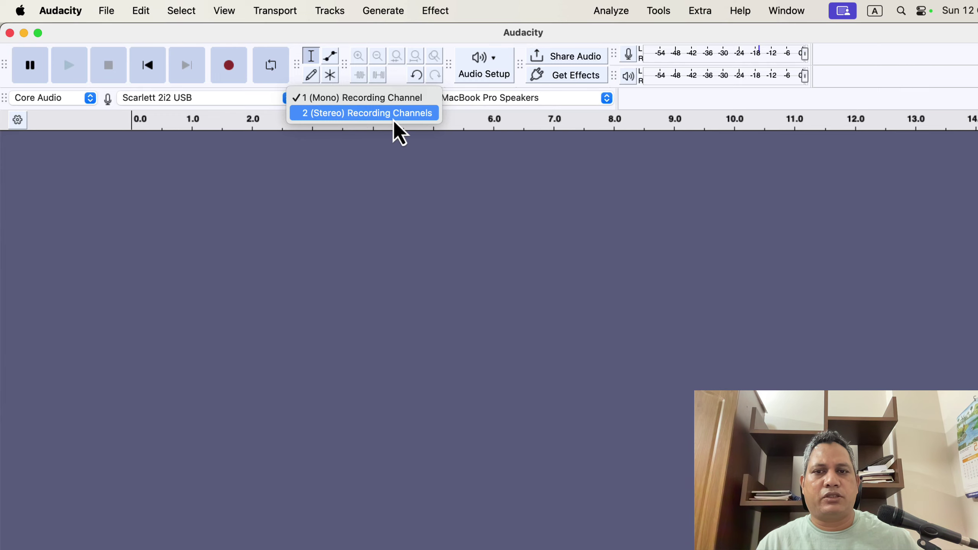
- Review the project sample rate options in the audio settings and apply 32-bit float as the default sample format
left_click(482, 74)
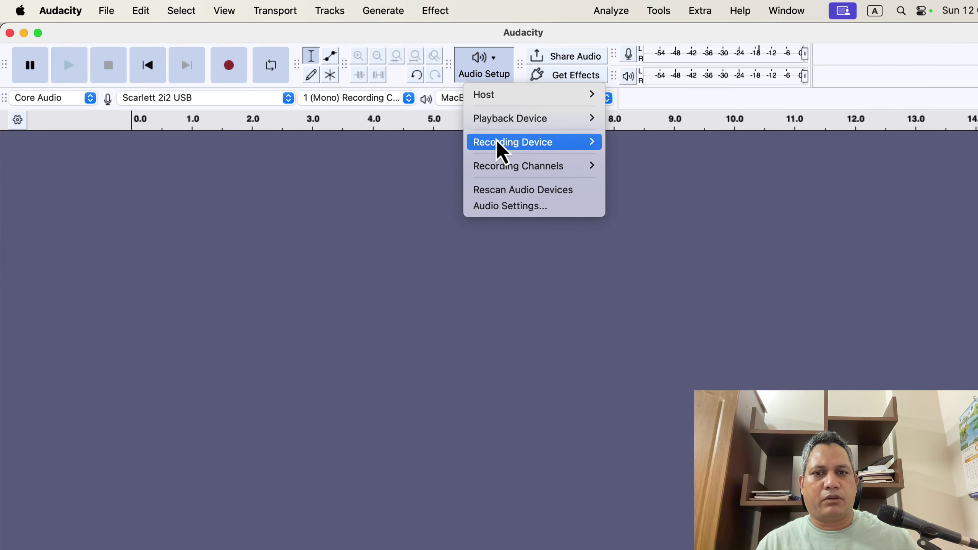
mouse_move(563, 165)
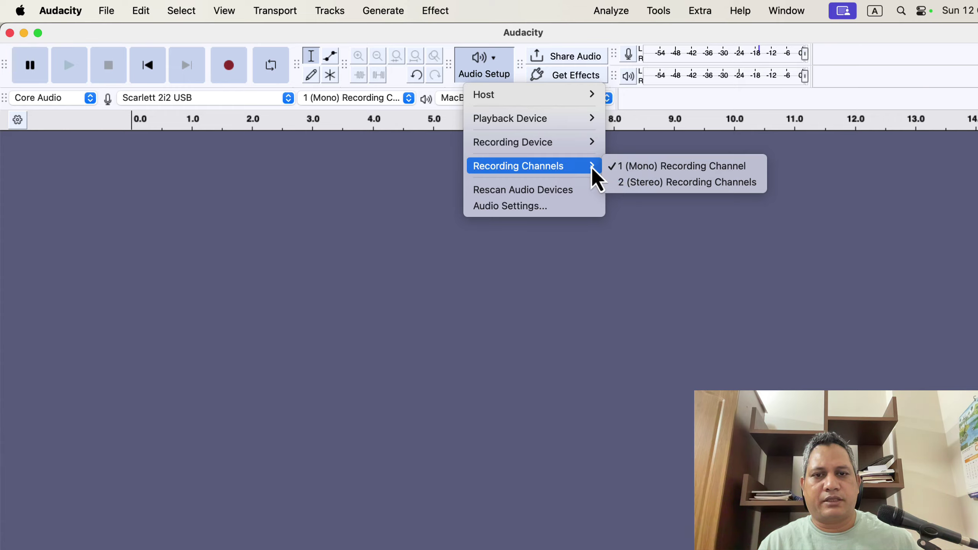
left_click(582, 209)
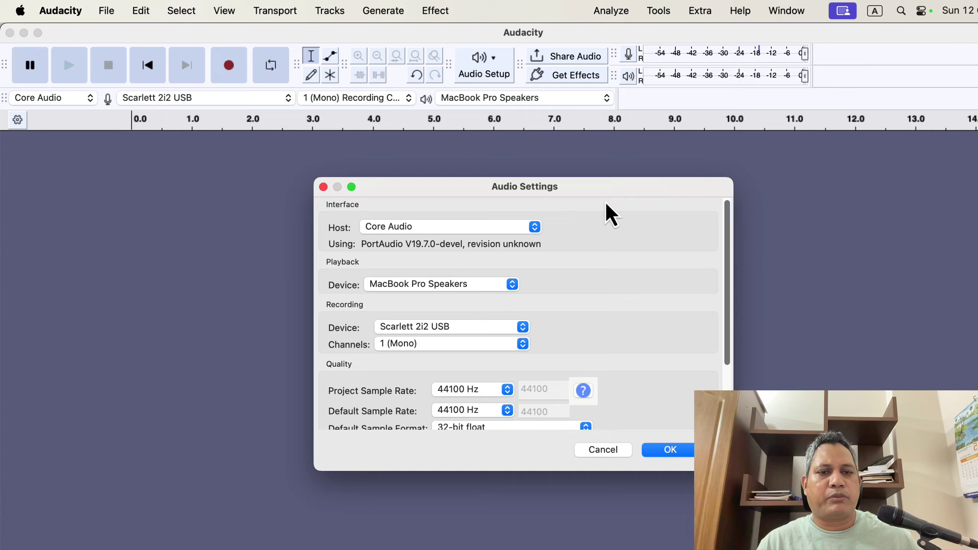
left_click_drag(728, 252, 727, 309)
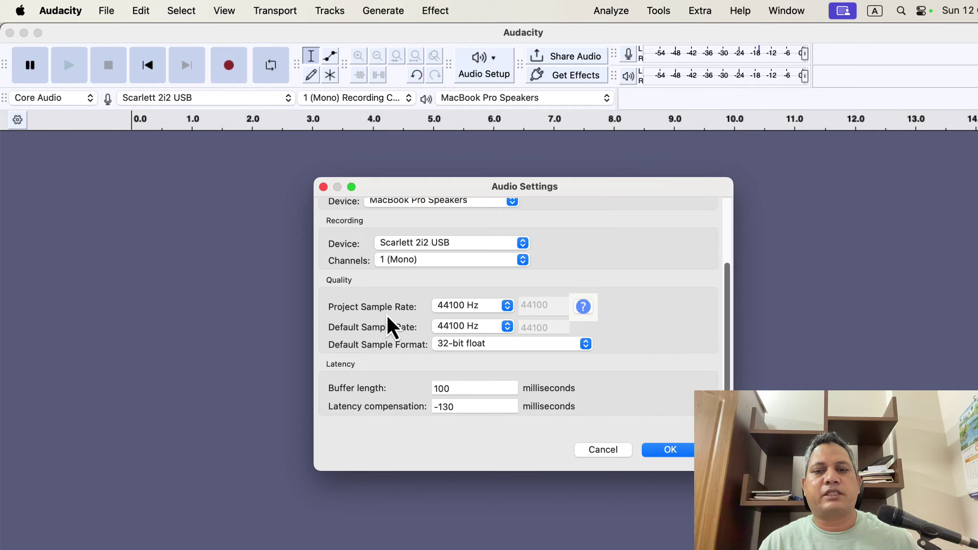
left_click(484, 312)
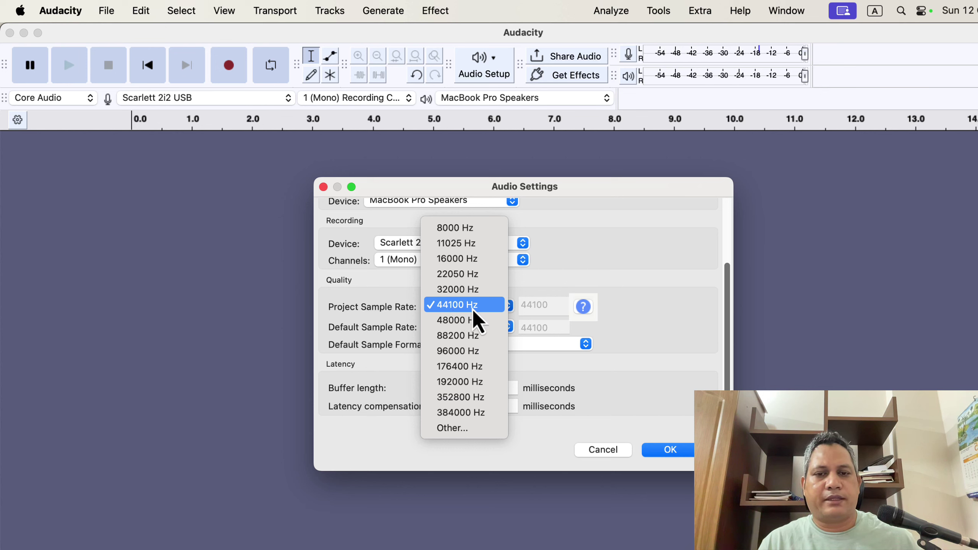
left_click(545, 309)
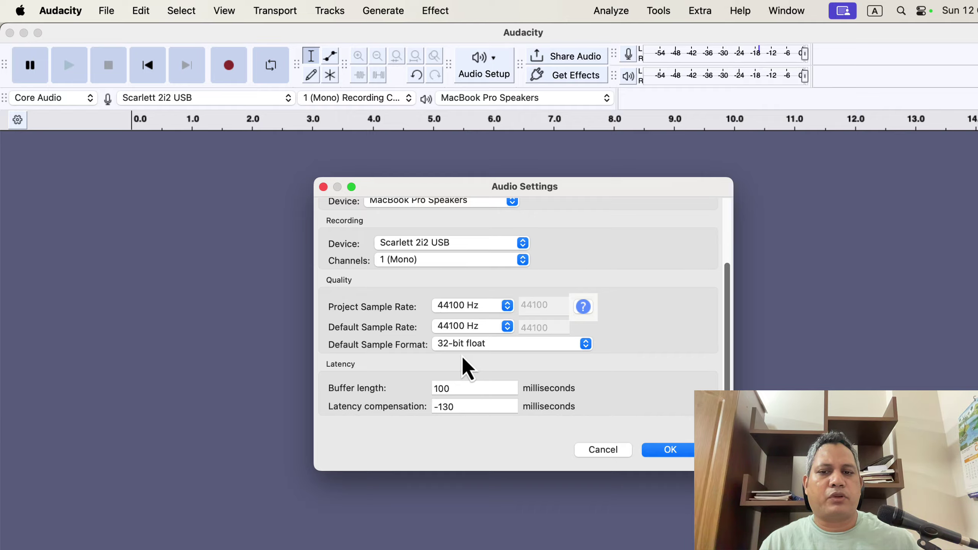
left_click(515, 345)
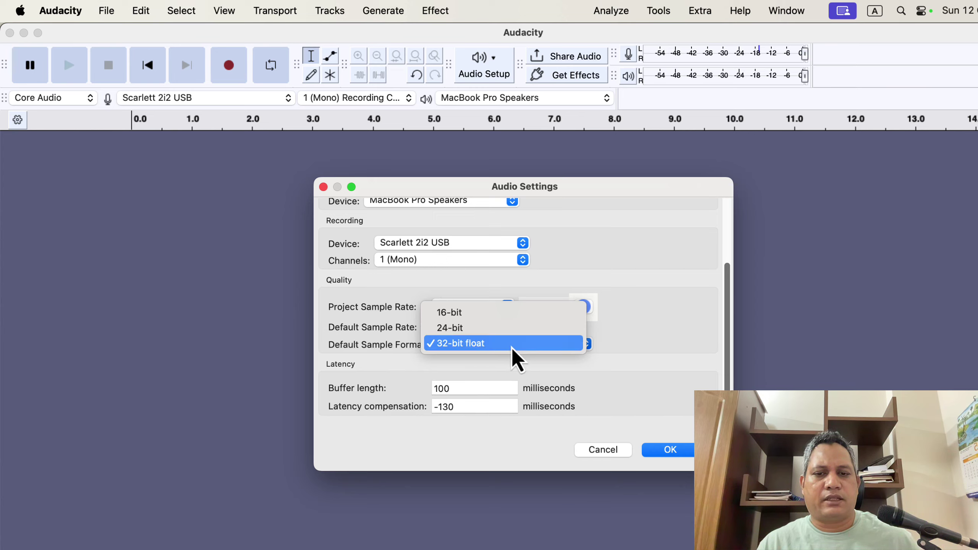
left_click(511, 345)
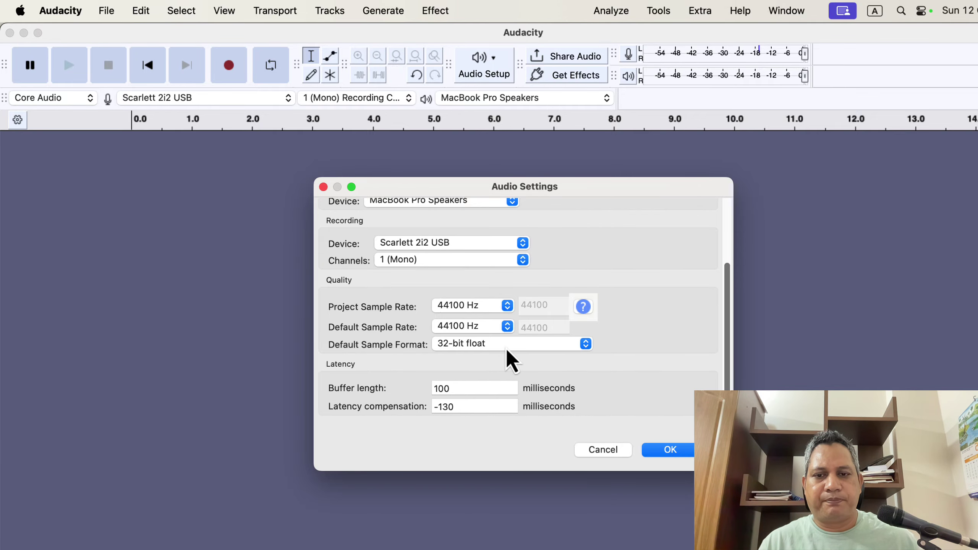
left_click(671, 450)
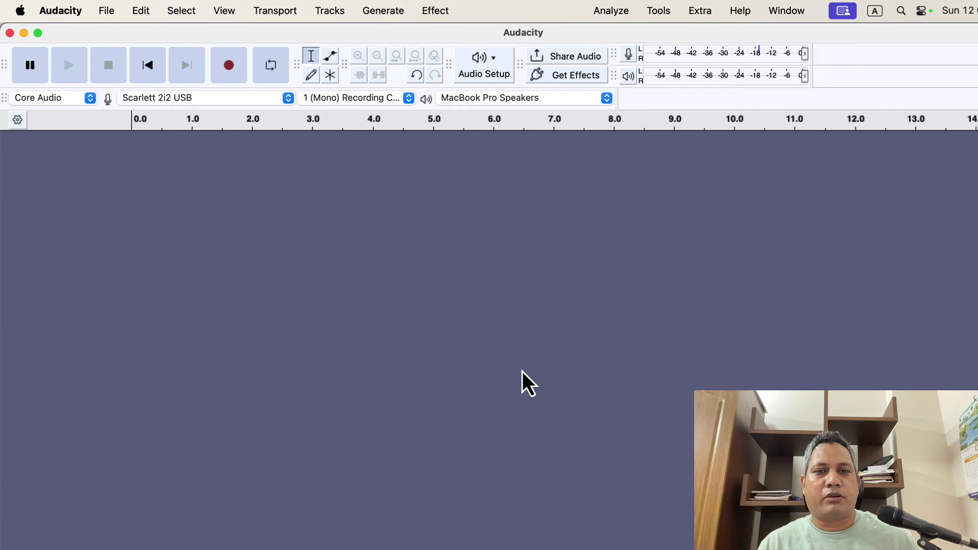
- Enable silent monitoring on the recording meter and widen both the recording and playback meters
left_click(630, 55)
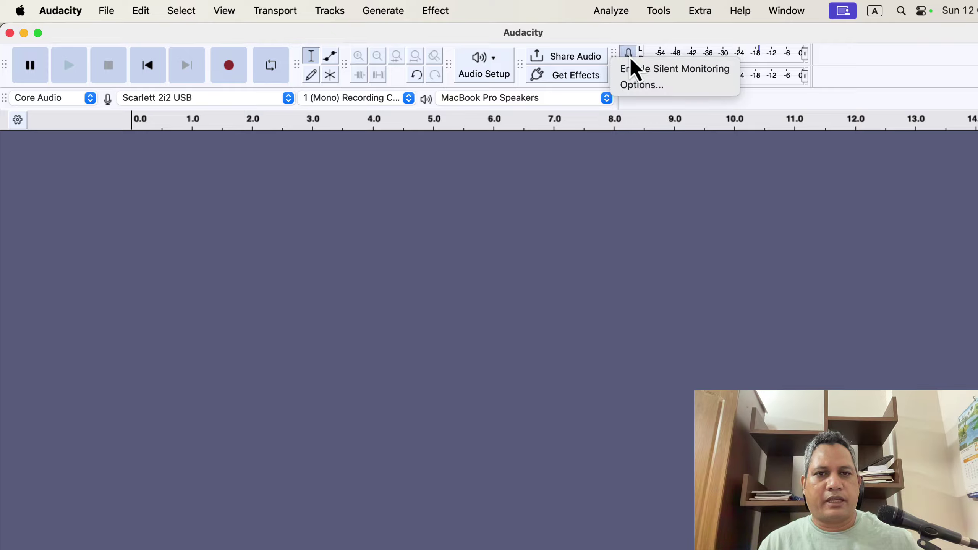
left_click(672, 73)
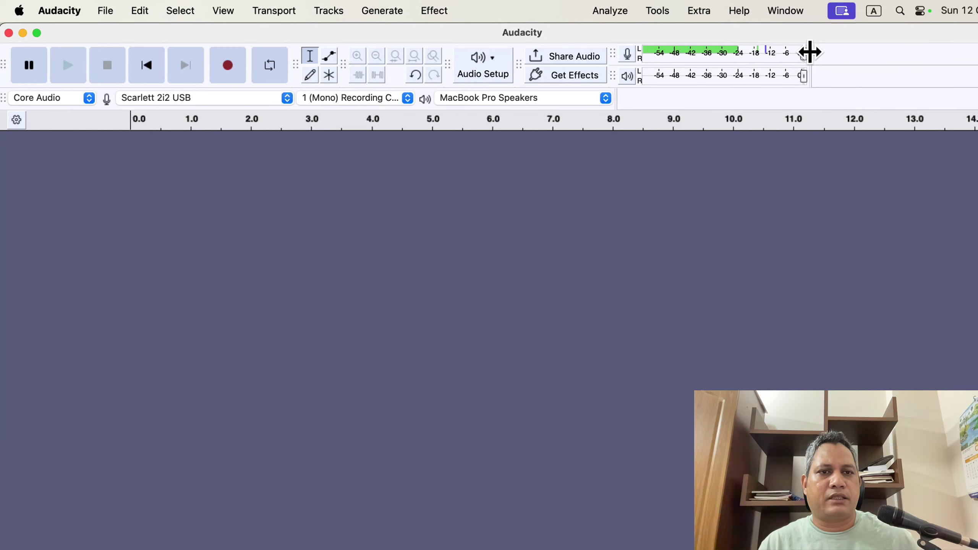
left_click_drag(812, 52, 968, 54)
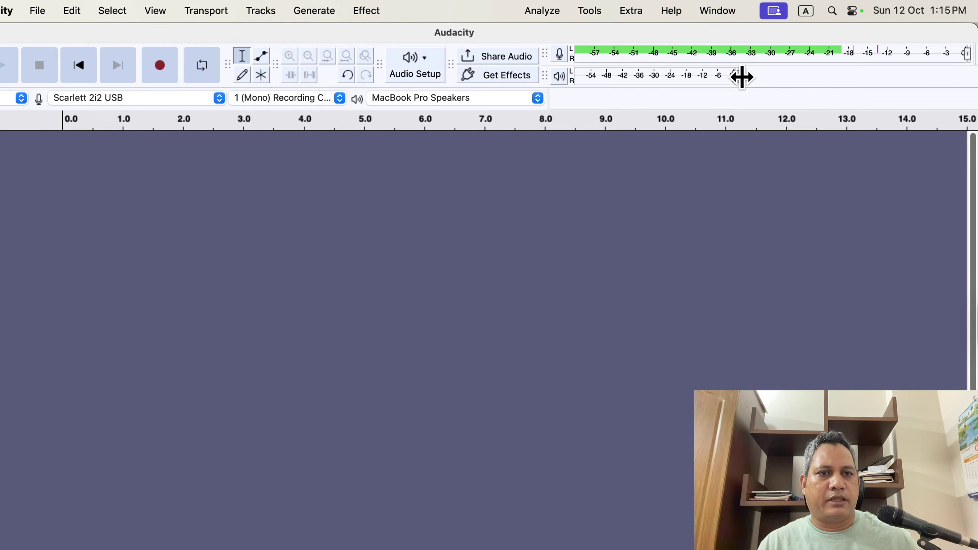
left_click_drag(740, 77, 957, 79)
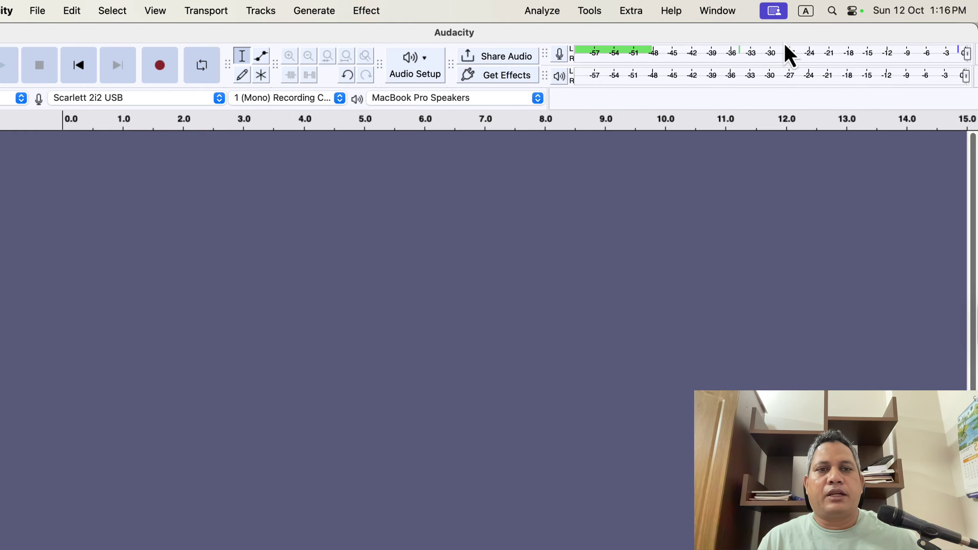
- Disable silent monitoring on the recording meter
left_click(559, 54)
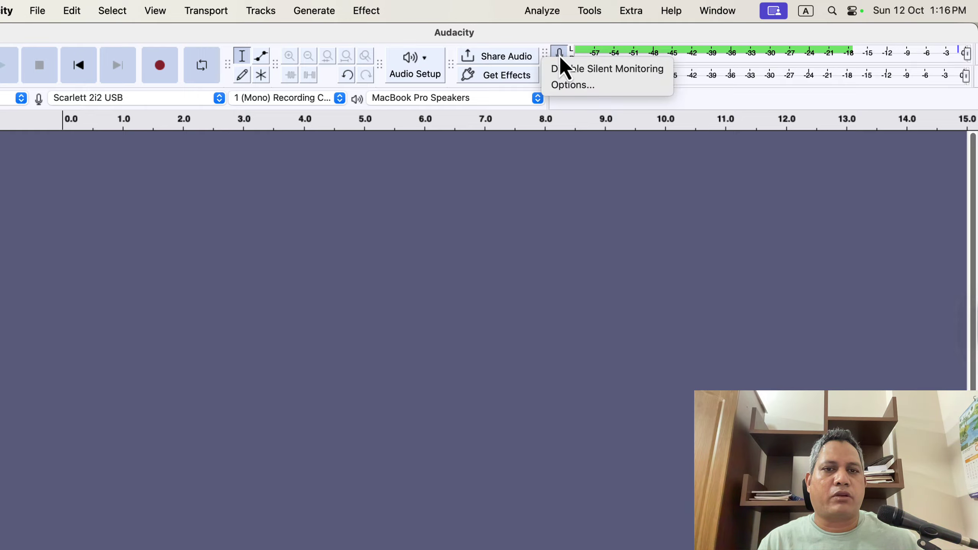
left_click(600, 70)
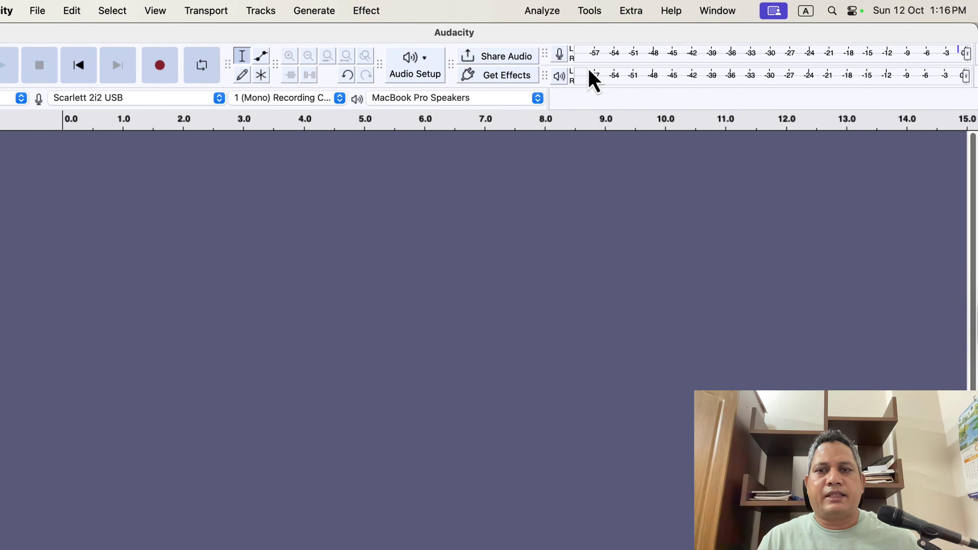
- Review the playback device choices offered in the Device Toolbar without changing the selected MacBook Pro Speakers
left_click(486, 100)
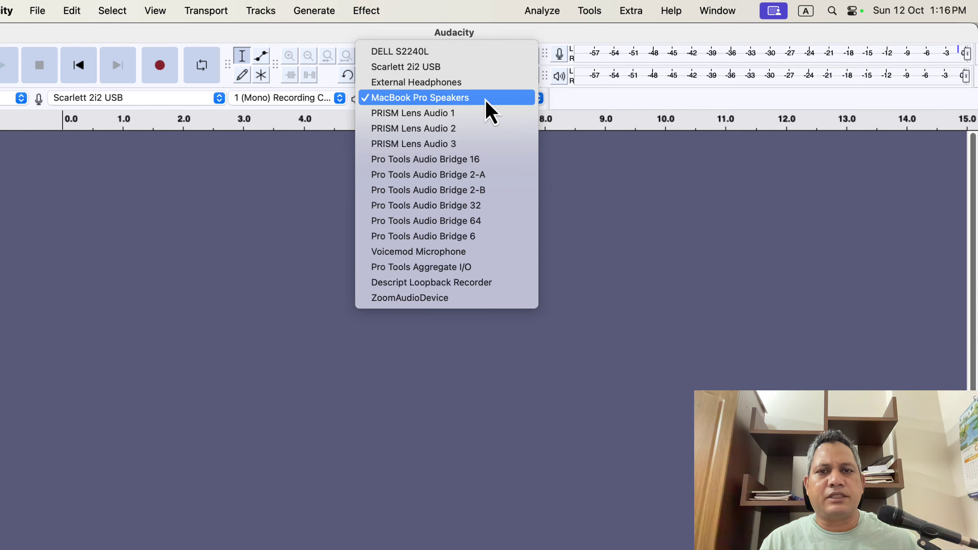
left_click(579, 134)
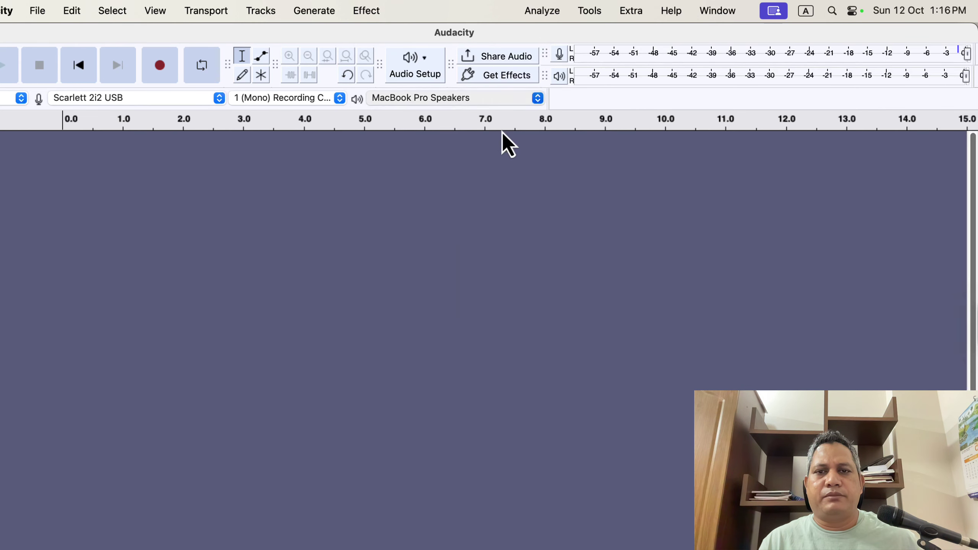
left_click(458, 104)
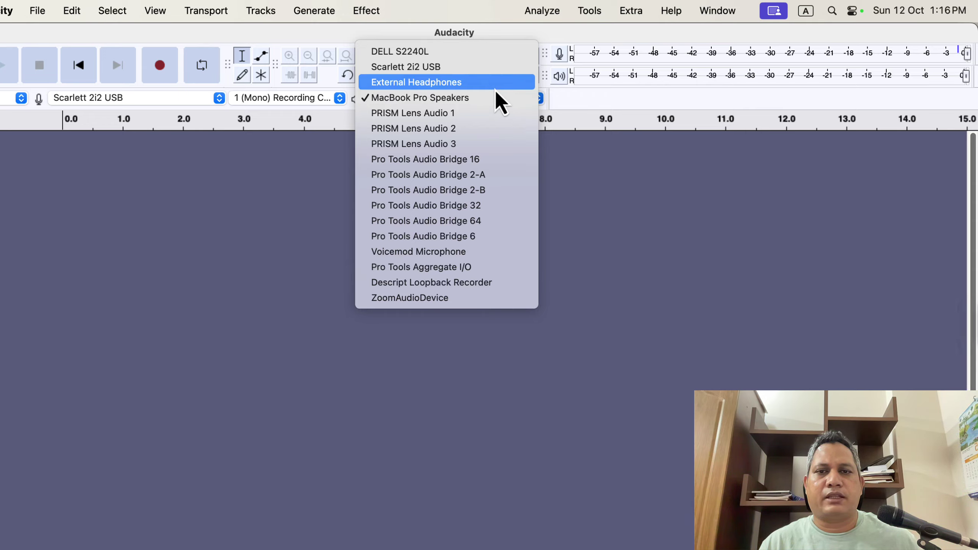
left_click(540, 134)
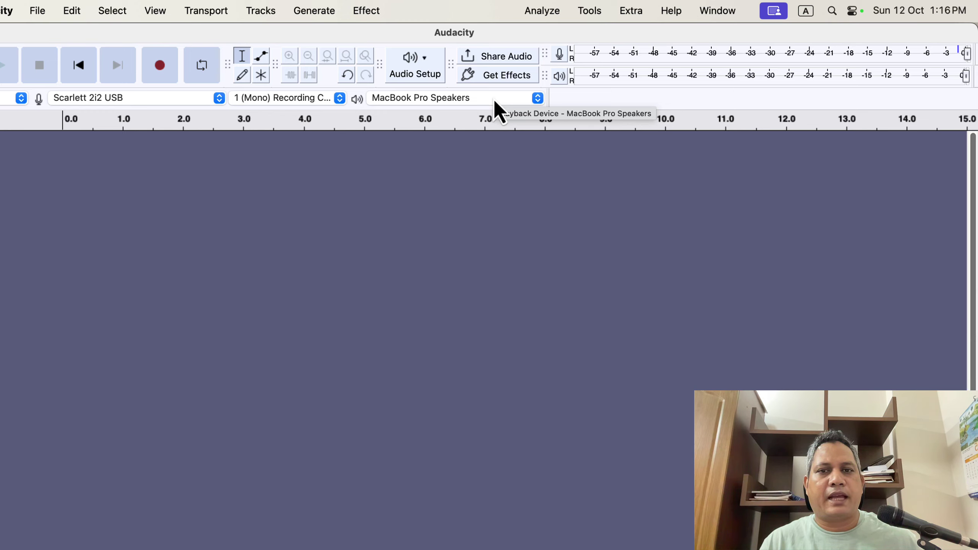
- Examine the transport options for recording, including the audible input monitoring option
left_click(211, 5)
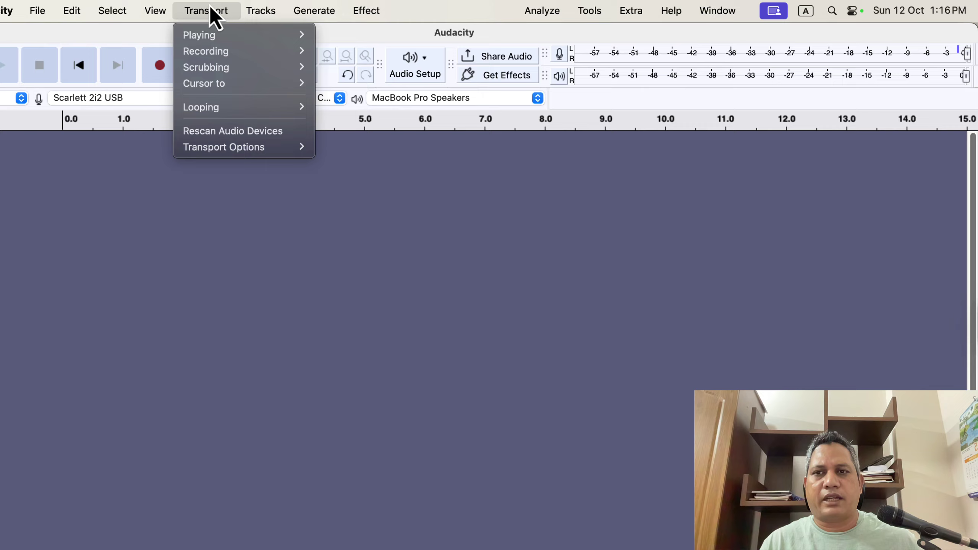
mouse_move(239, 149)
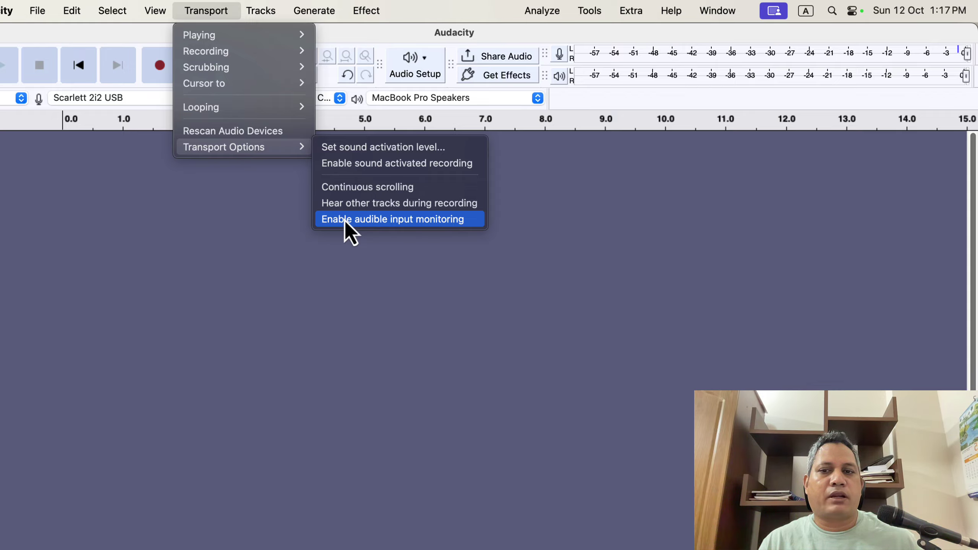
left_click(261, 205)
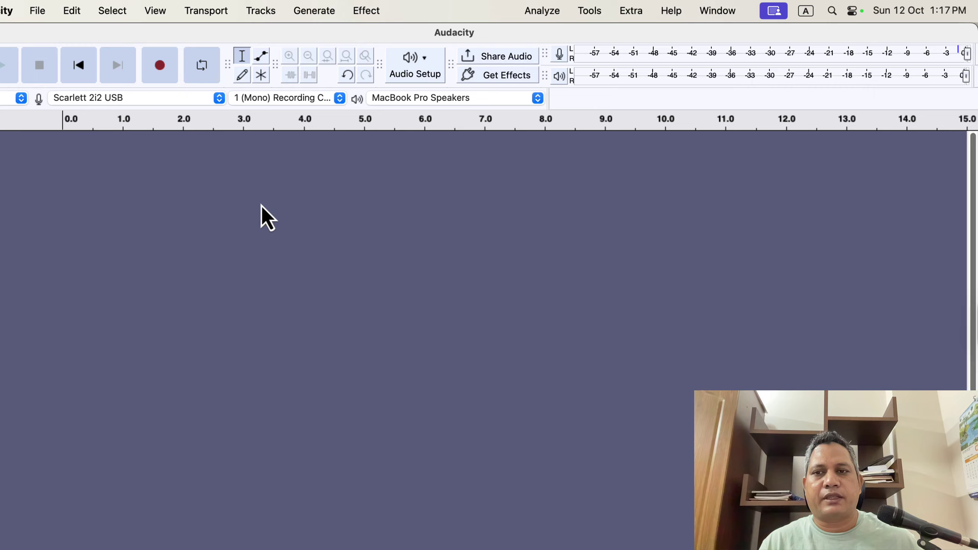
- Record a mono voice clip of about 19.5 seconds from the Scarlett 2i2 USB and stop the recording
left_click(162, 75)
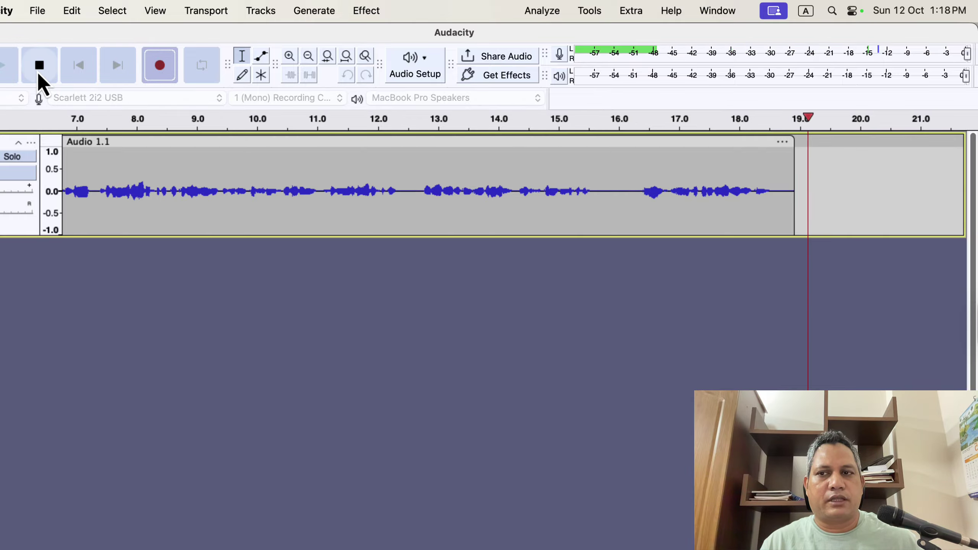
left_click(38, 71)
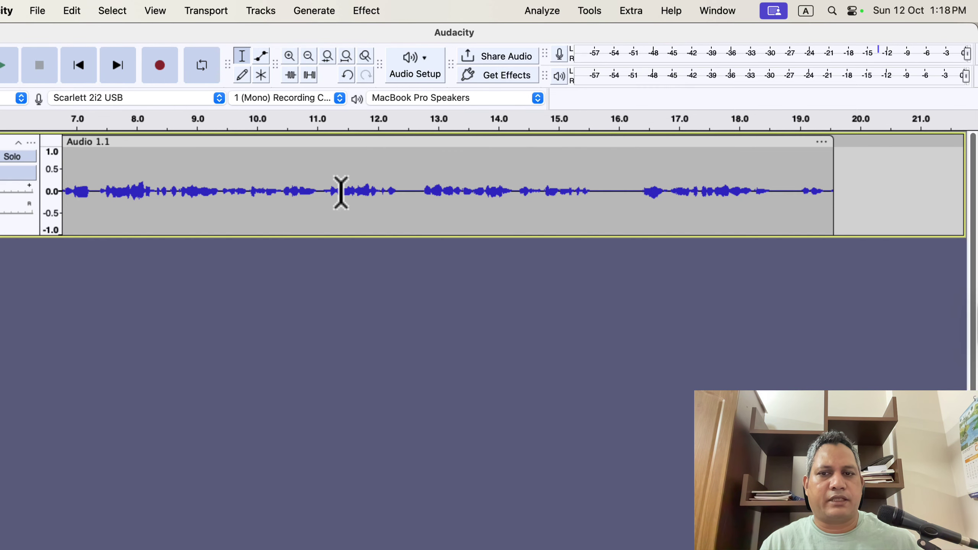
scroll(341, 193, "left", 3)
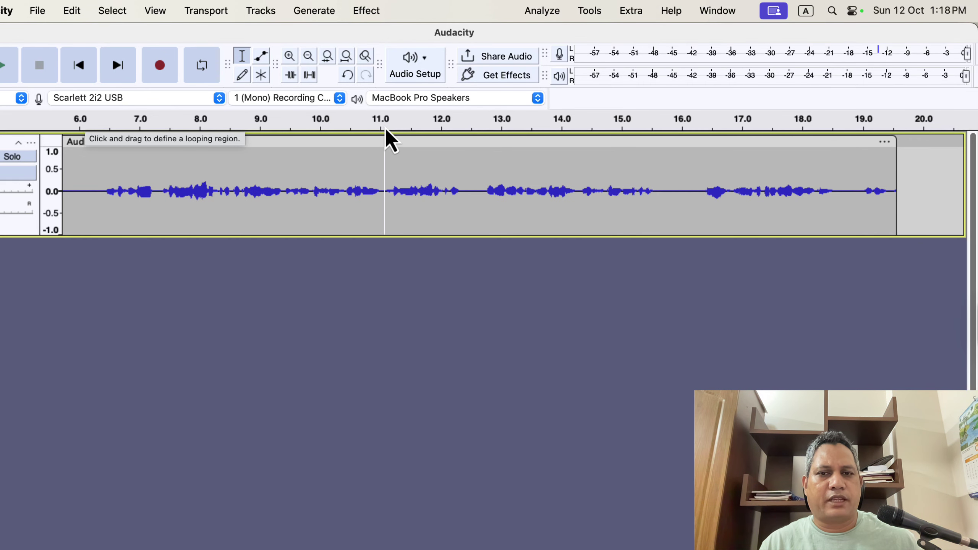
scroll(316, 159, "left", 10)
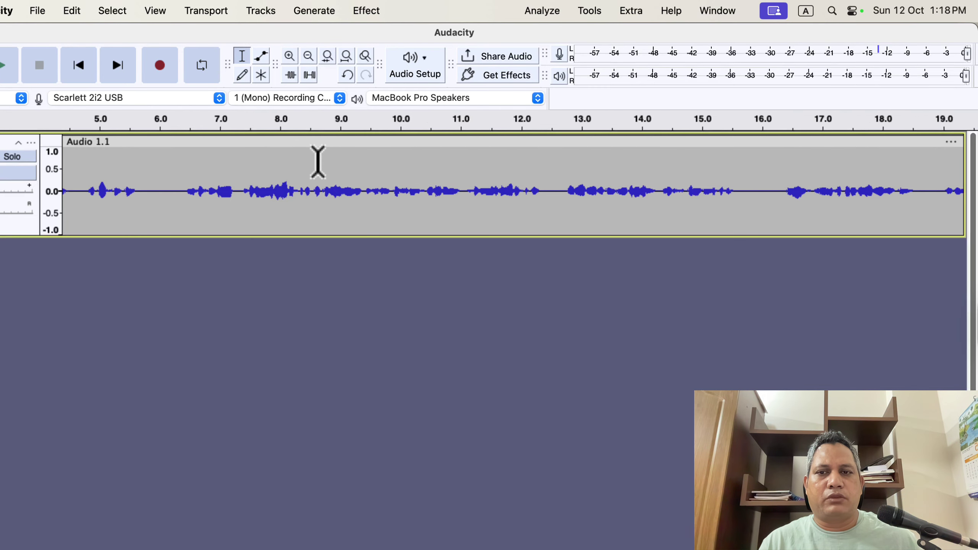
left_click_drag(149, 186, 479, 208)
scroll(464, 200, "right", 15)
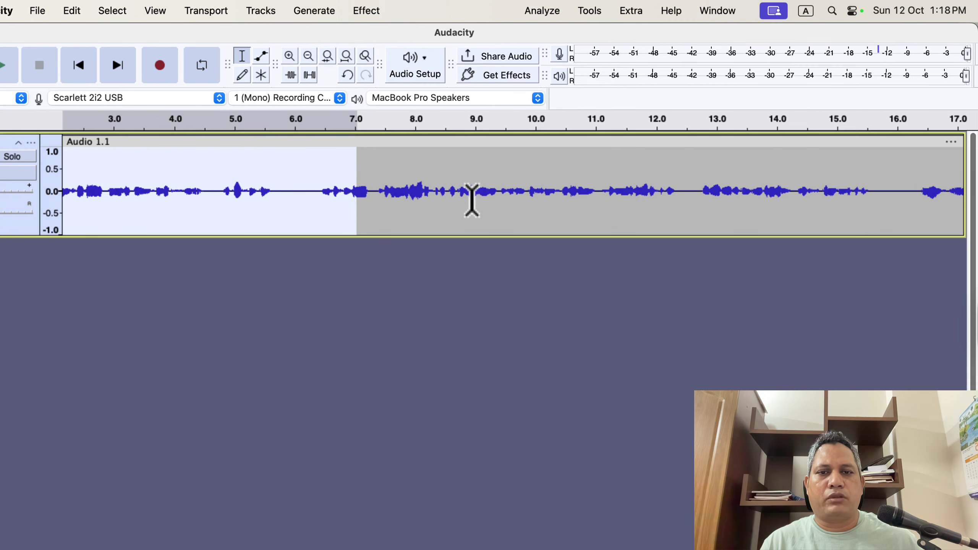
scroll(467, 198, "left", 15)
left_click(335, 197)
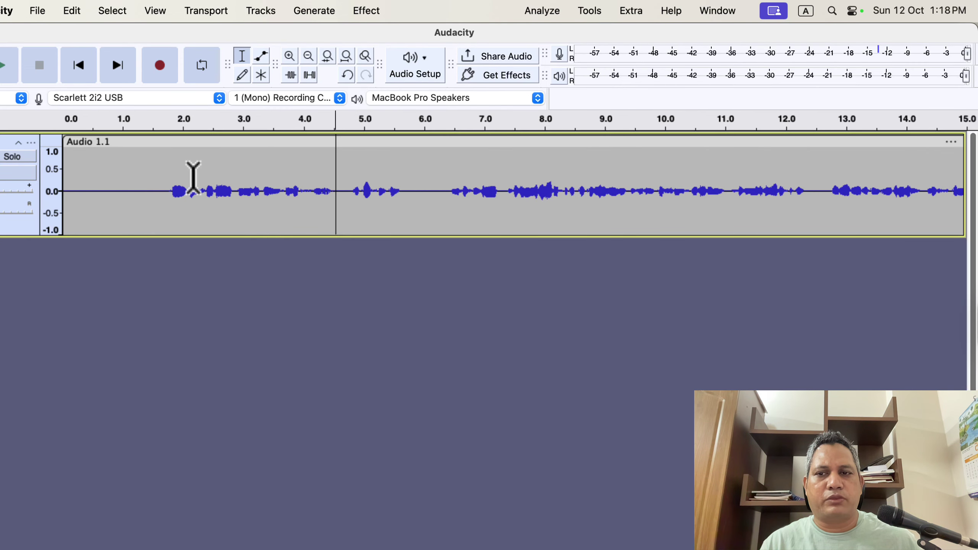
- Delete the short stretch of speech between about 4.7 and 5.9 seconds and undo the deletion
left_click_drag(344, 186, 420, 188)
key("Delete")
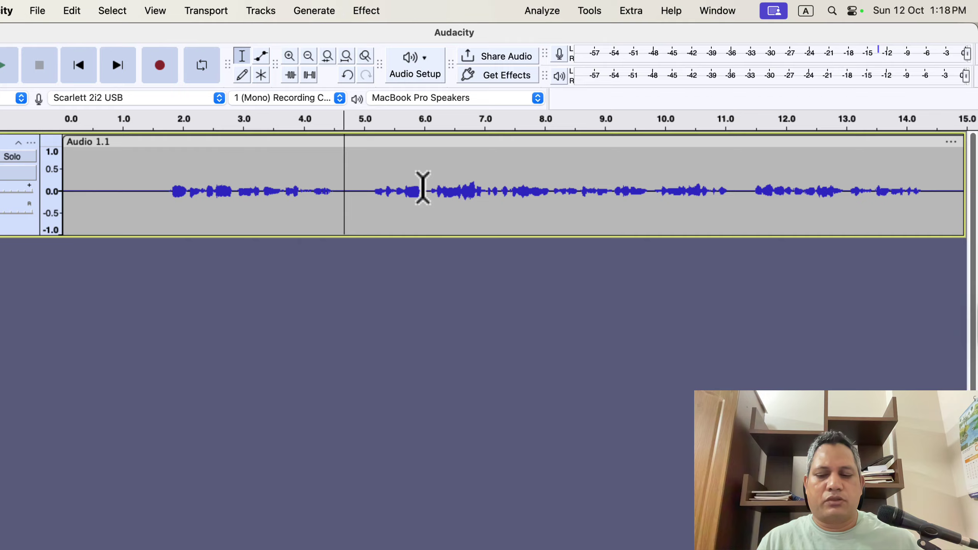
key("super+z")
left_click(400, 186)
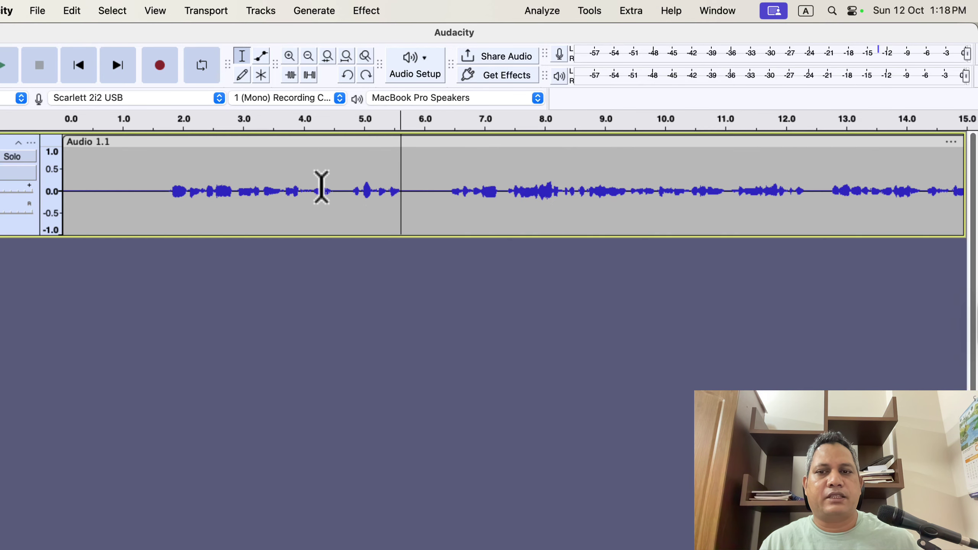
scroll(308, 191, "right", 5)
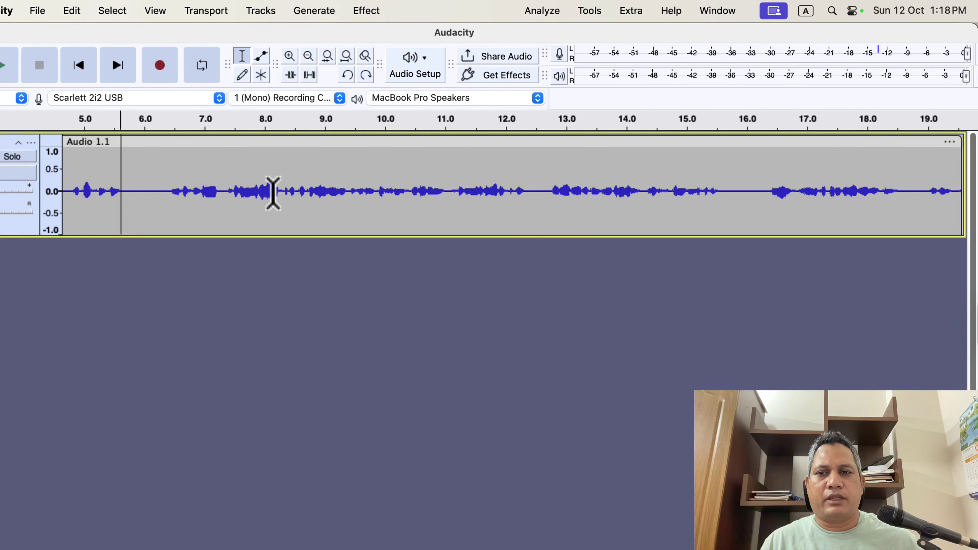
scroll(273, 193, "left", 5)
left_click_drag(167, 185, 426, 189)
left_click(391, 201)
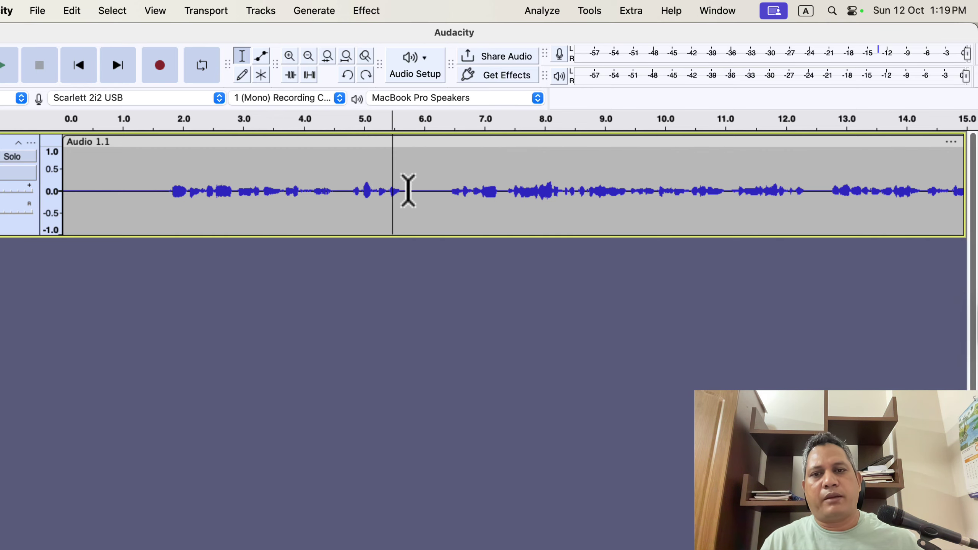
scroll(409, 190, "right", 10)
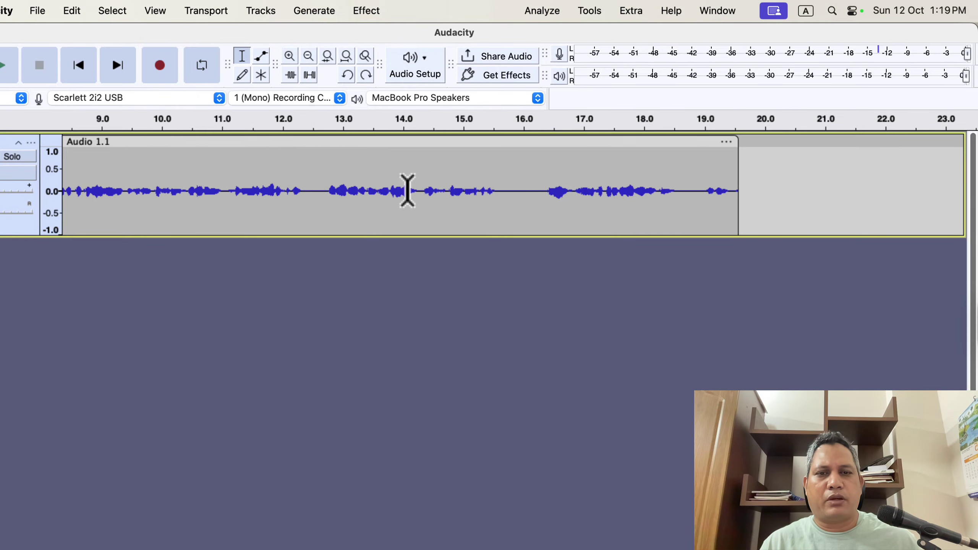
scroll(408, 191, "left", 10)
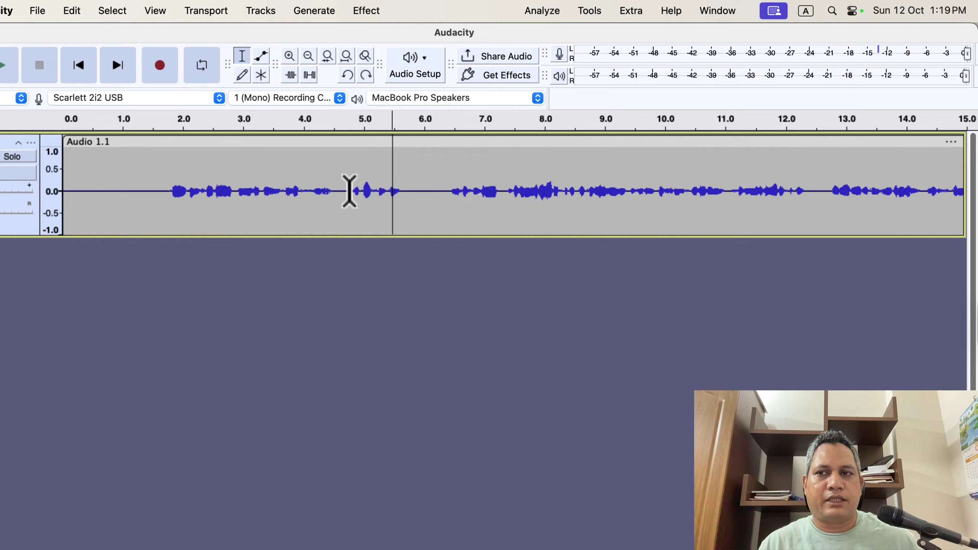
- Start saving the project and choose to store it on the computer instead of the cloud
left_click(38, 12)
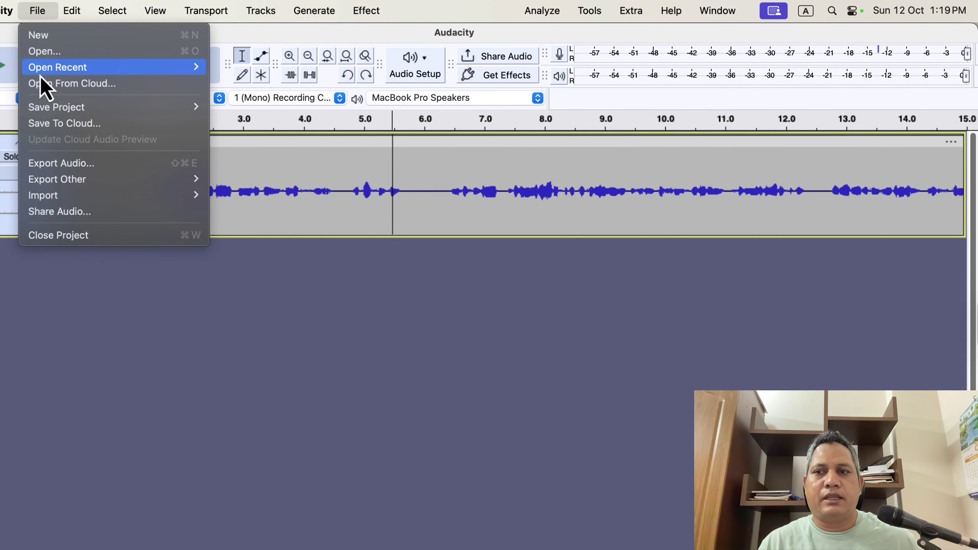
mouse_move(52, 112)
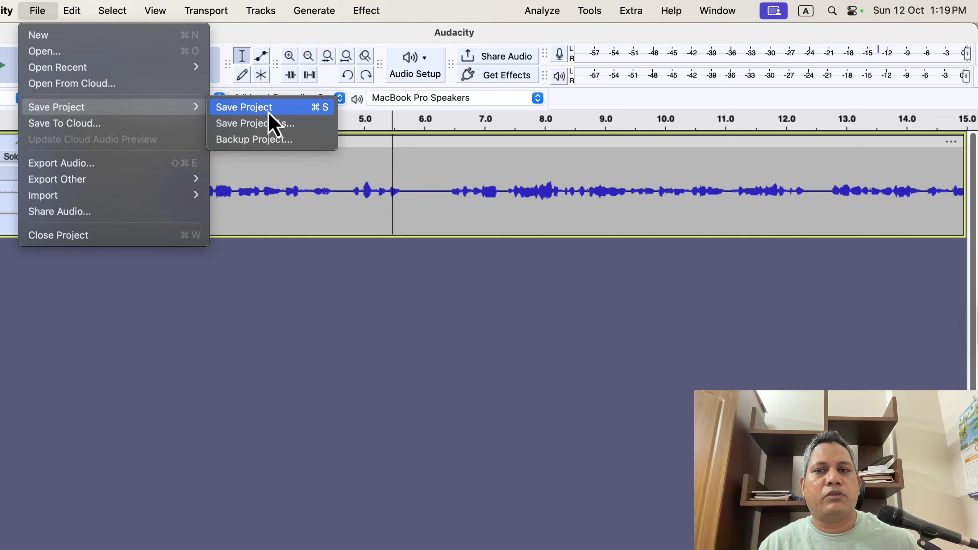
left_click(288, 108)
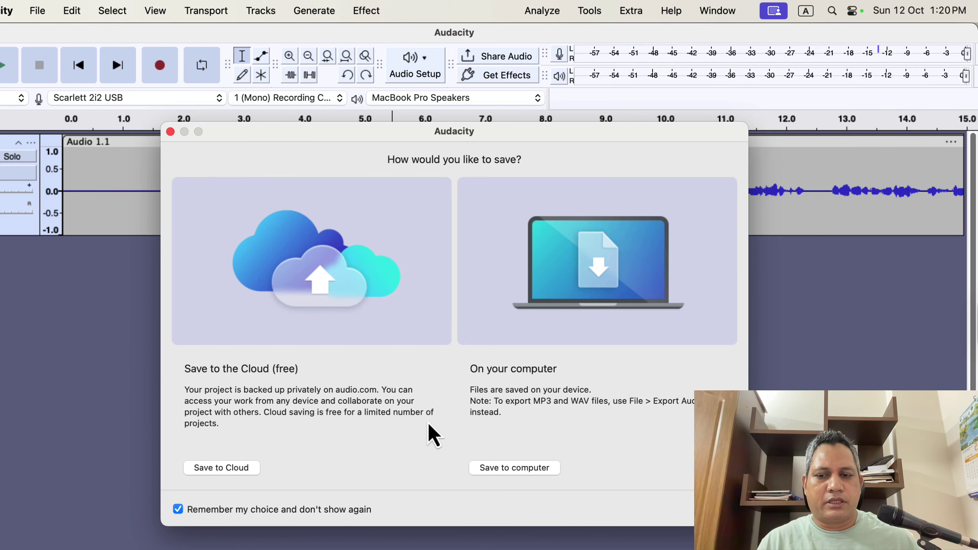
left_click(504, 468)
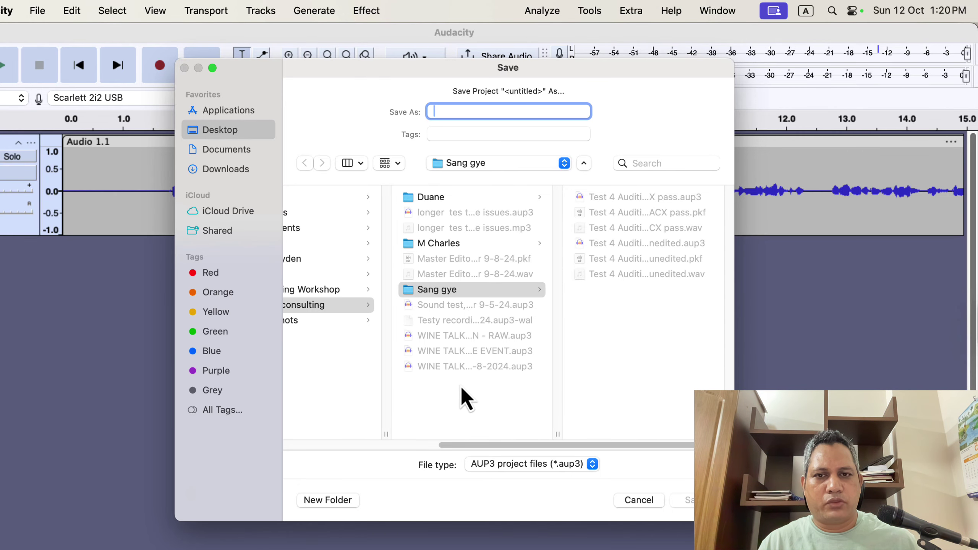
- Choose the Audacity Projects folder on the Desktop as the save location
scroll(368, 309, "left", 5)
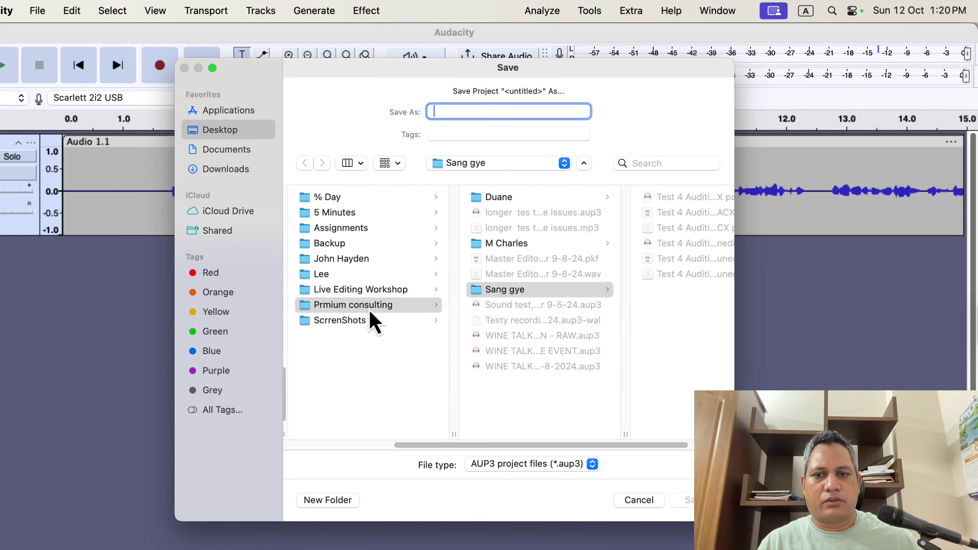
scroll(370, 309, "down", 2)
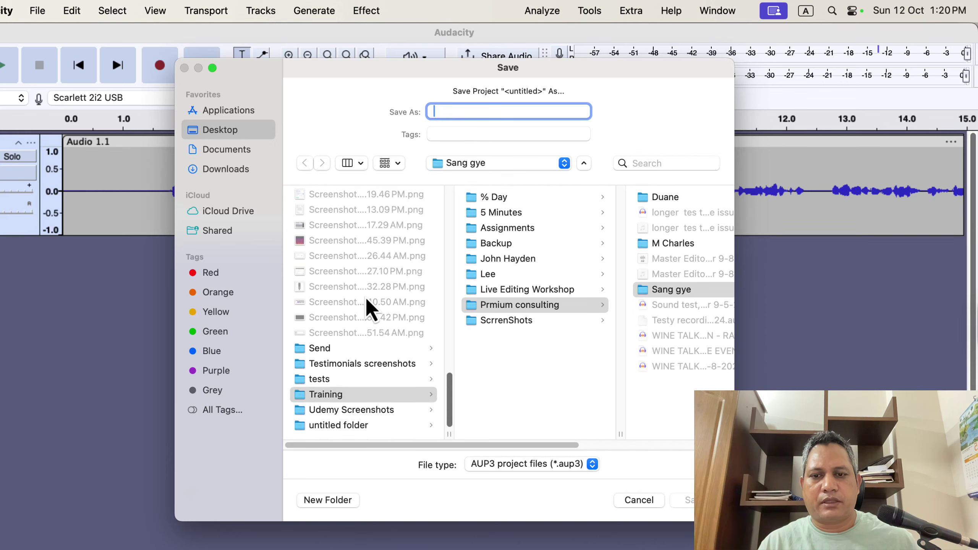
scroll(358, 301, "up", 10)
scroll(353, 290, "up", 10)
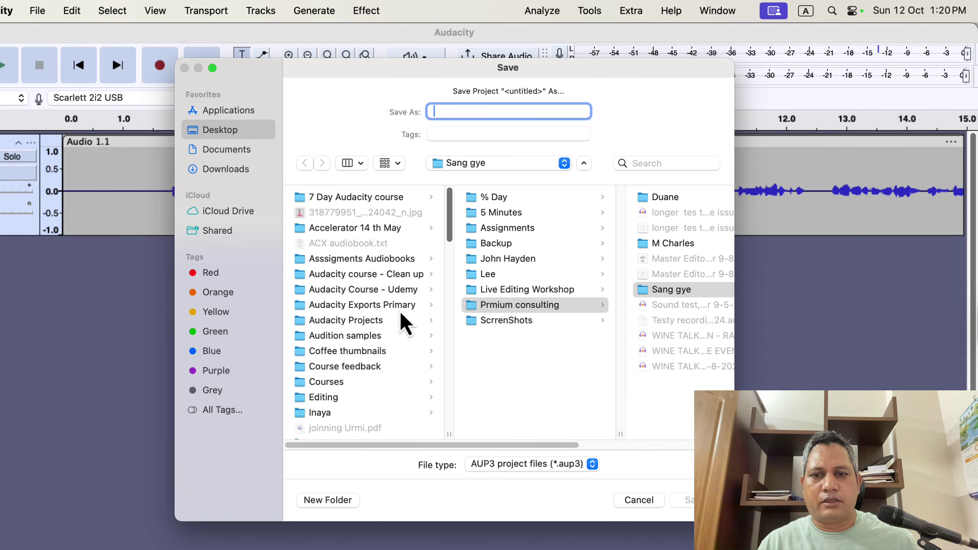
left_click(355, 320)
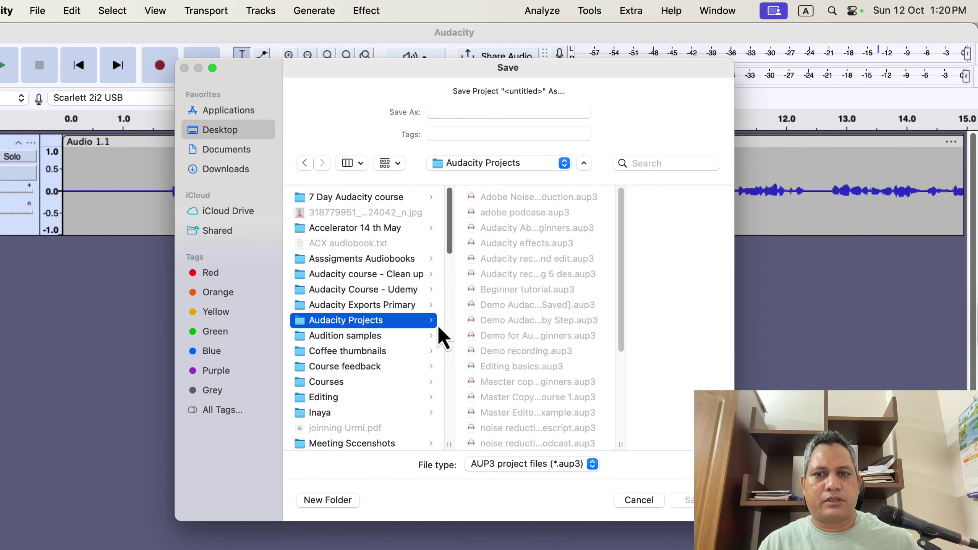
- Name the project Demo Project YouTube and save it with the AUP3 project file type
left_click(459, 110)
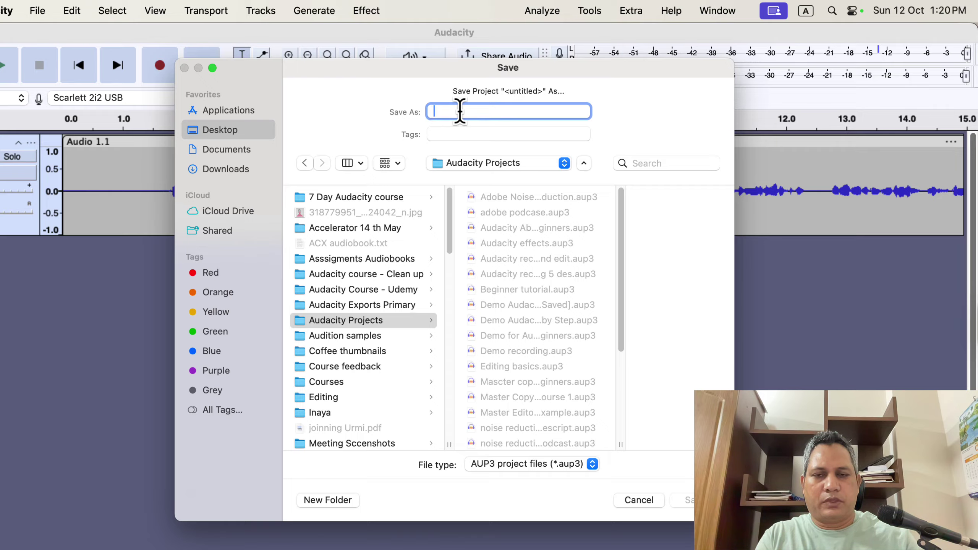
type("Demo")
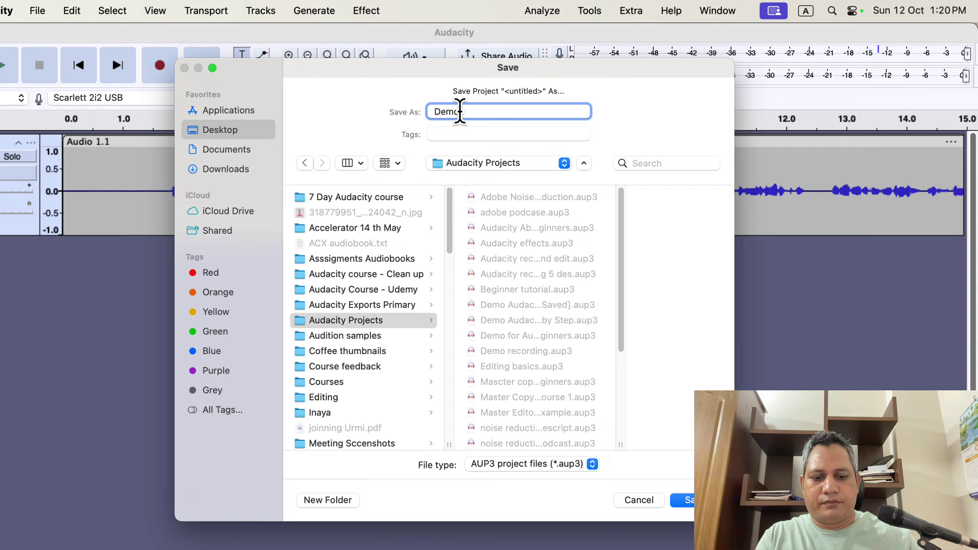
type(" Projec")
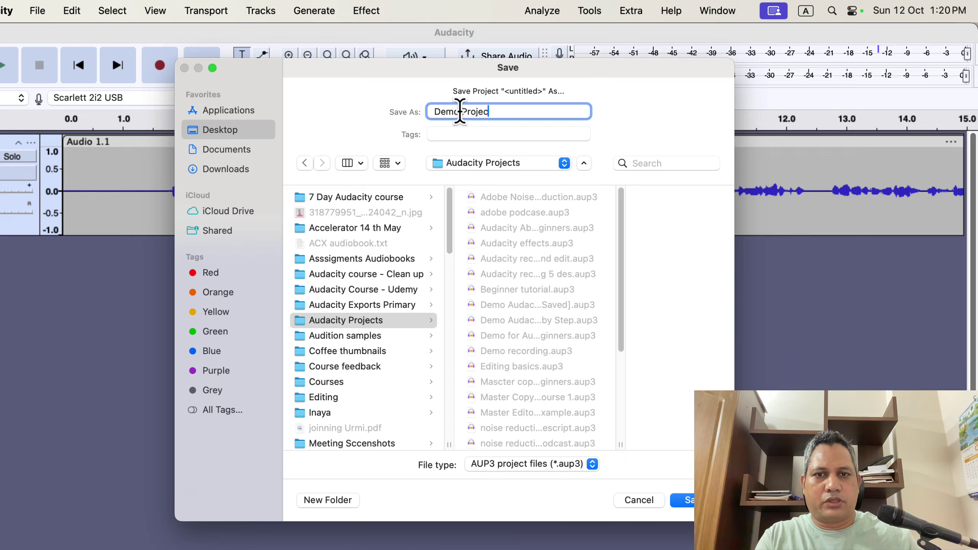
type("t YouT")
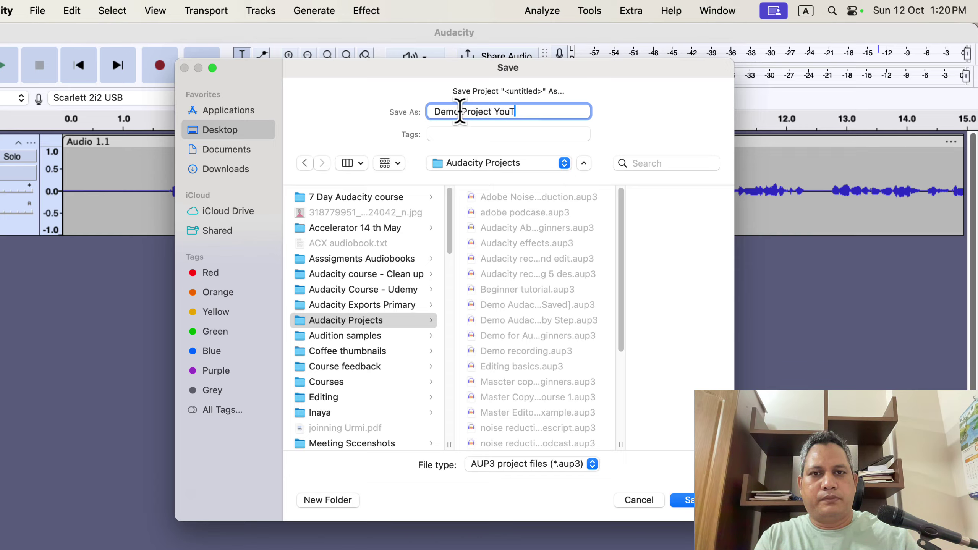
type("ube")
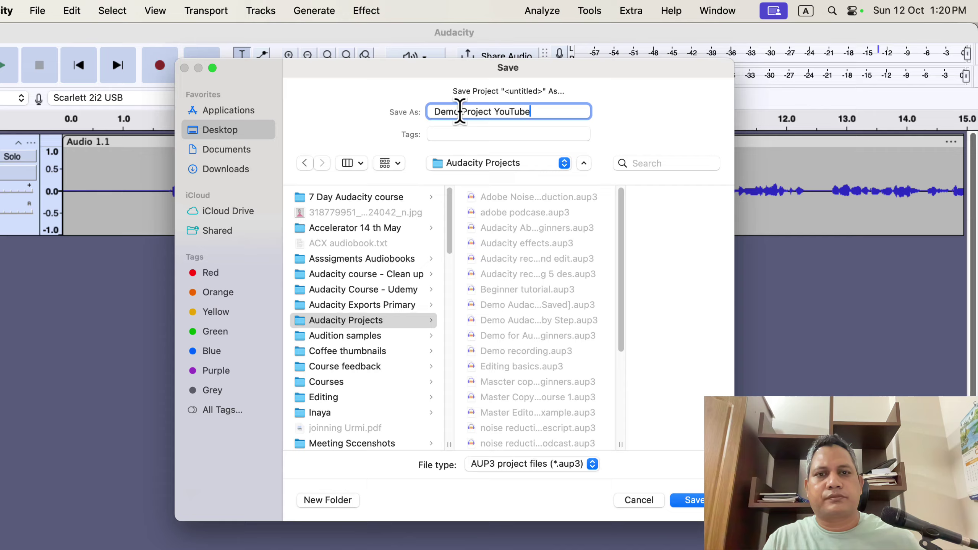
left_click(554, 463)
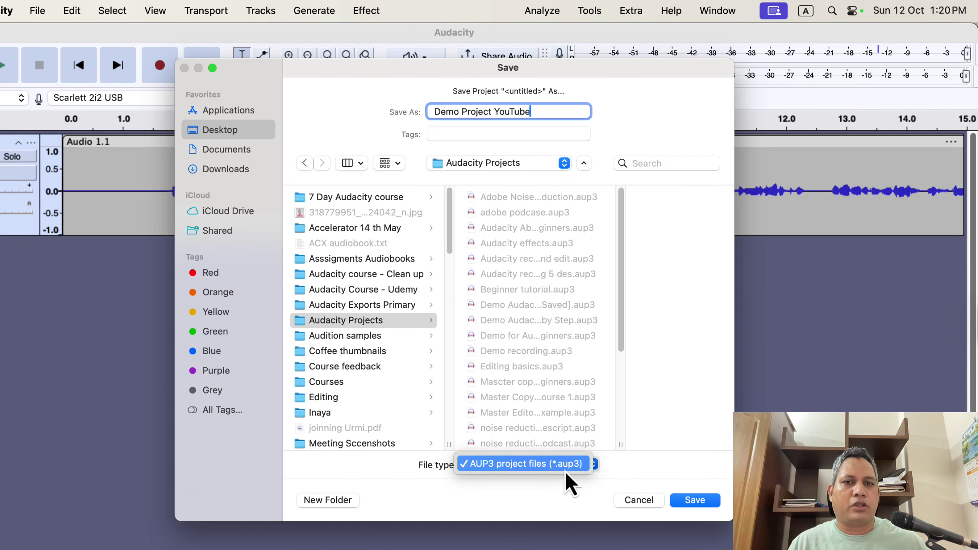
left_click(626, 482)
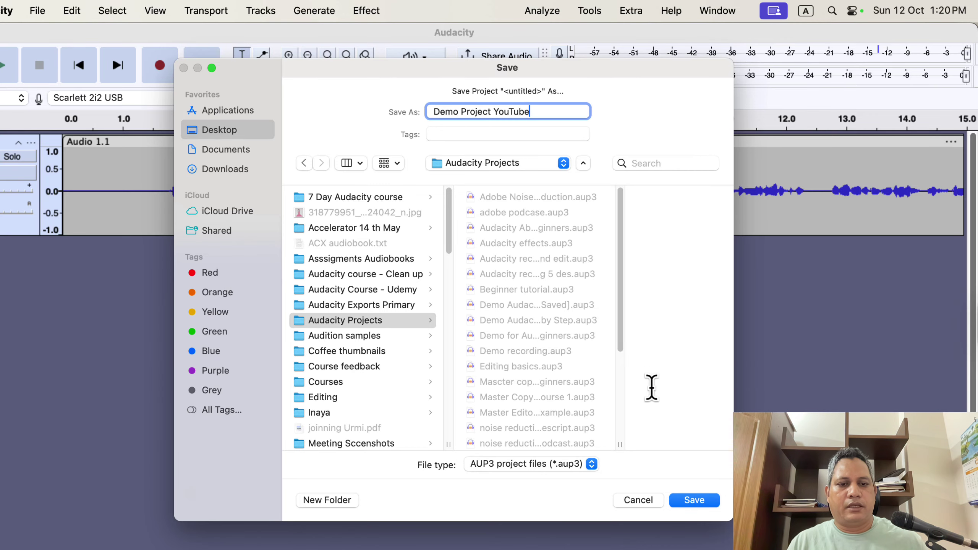
left_click(695, 503)
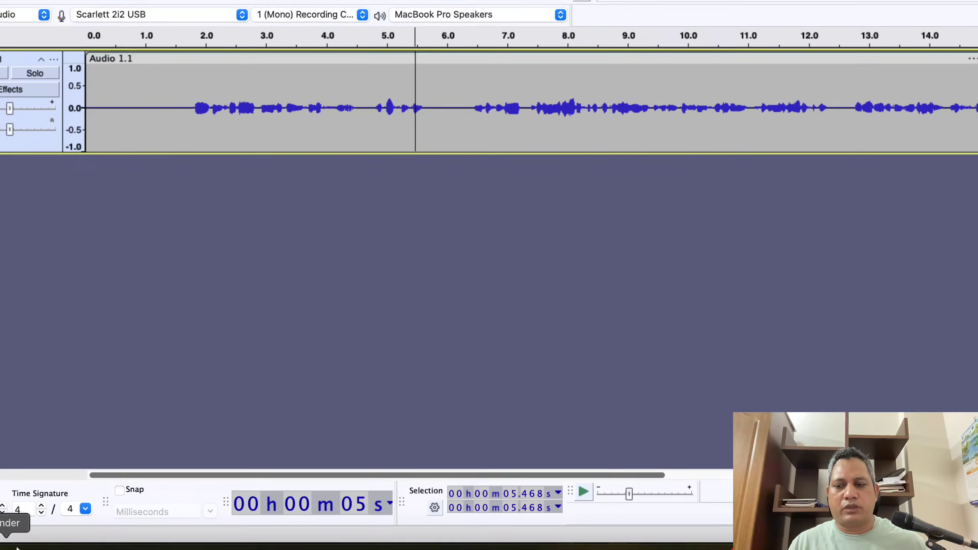
- Switch to Finder and locate the saved Demo Project YouTube.aup3 file in the Audacity Projects folder on the Desktop
left_click(24, 521)
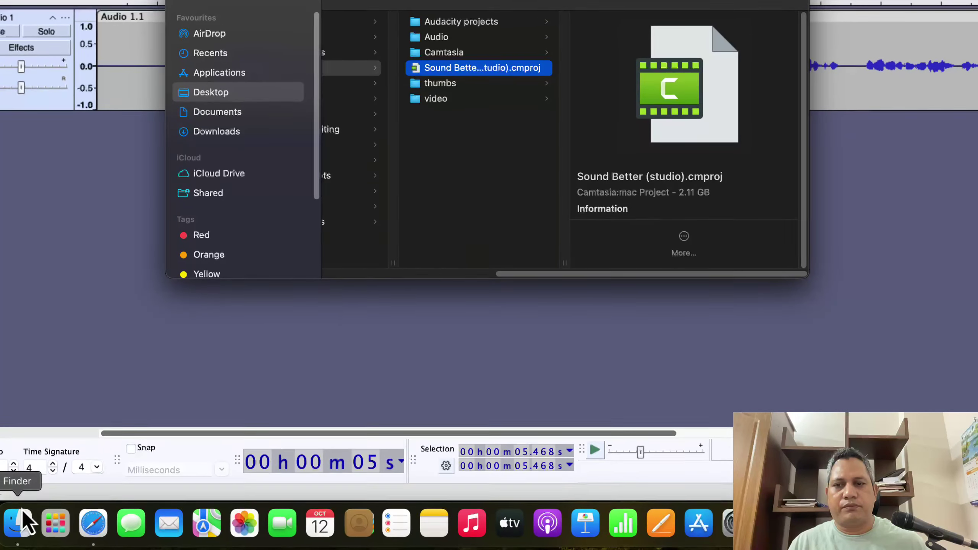
scroll(359, 113, "left", 5)
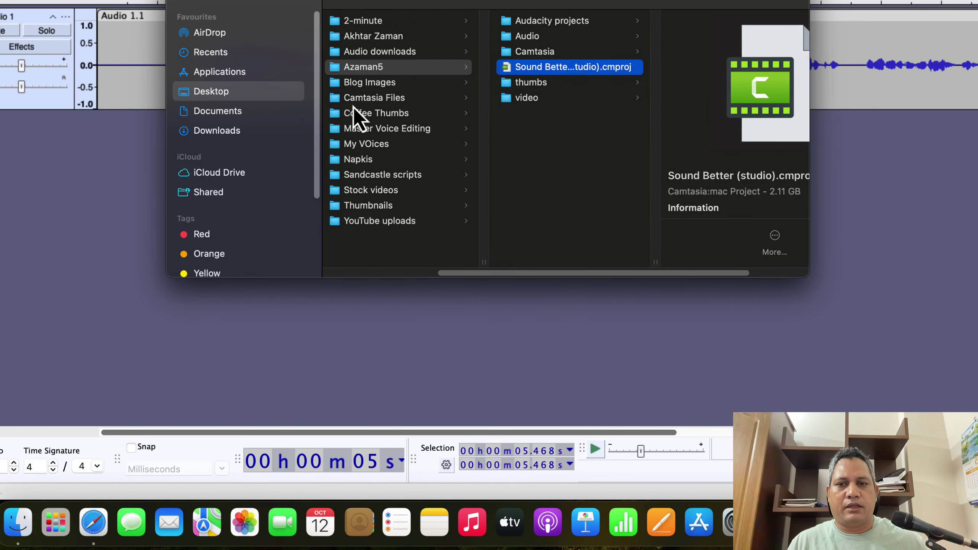
scroll(413, 131, "up", 3)
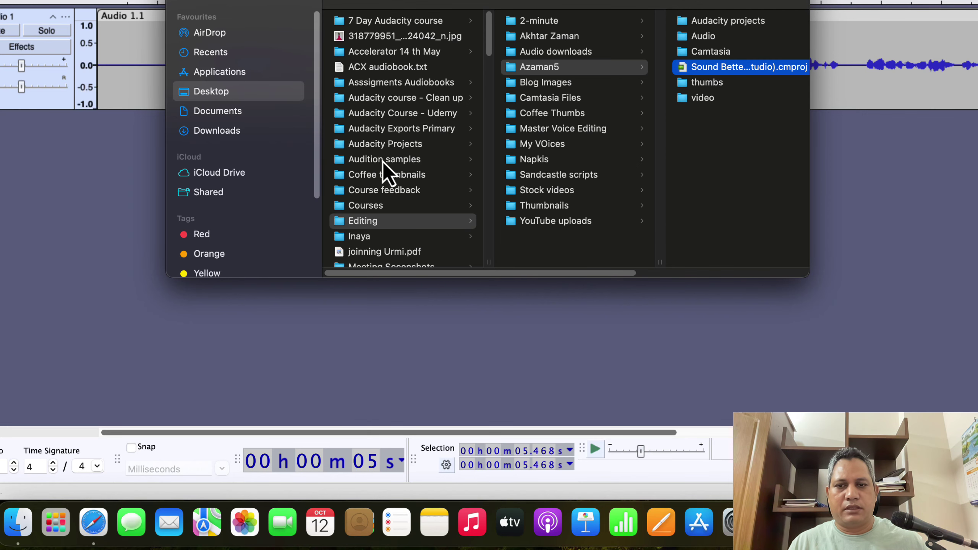
left_click(390, 145)
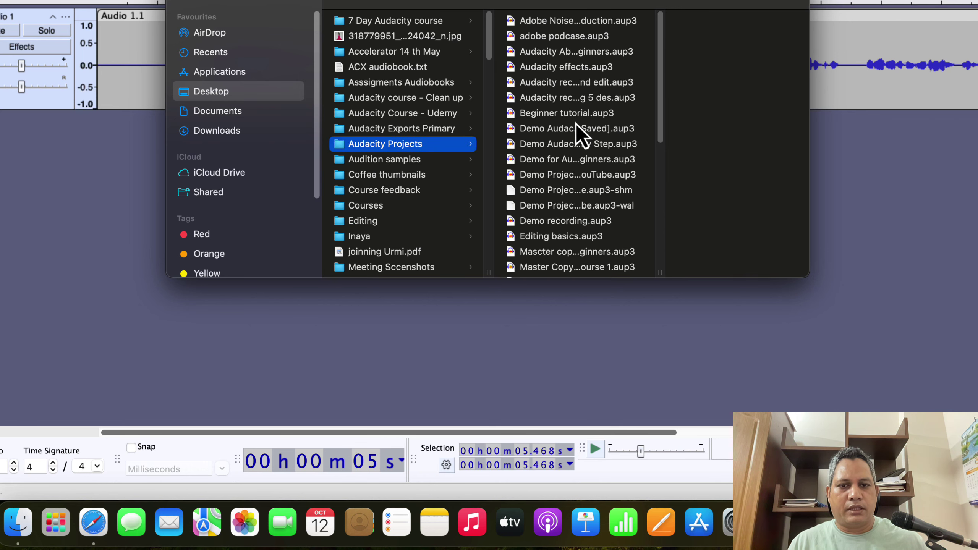
left_click(592, 176)
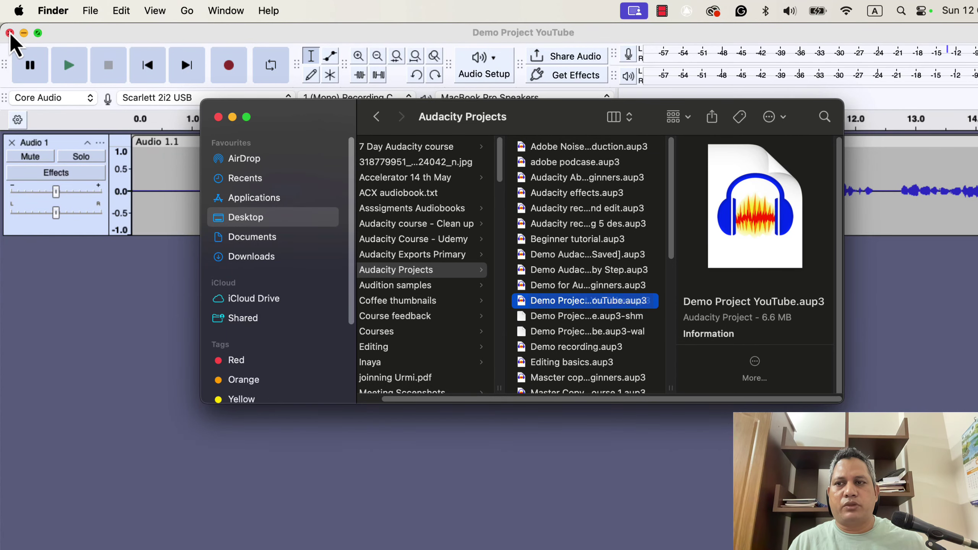
- Close the Demo Project YouTube project window and reopen the project from its AUP3 file in Finder
left_click(3, 7)
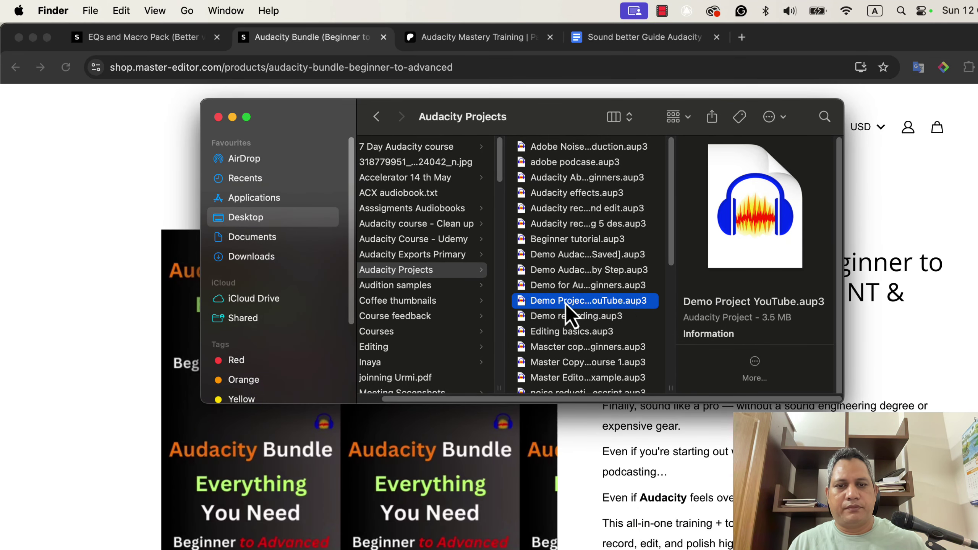
double_click(573, 303)
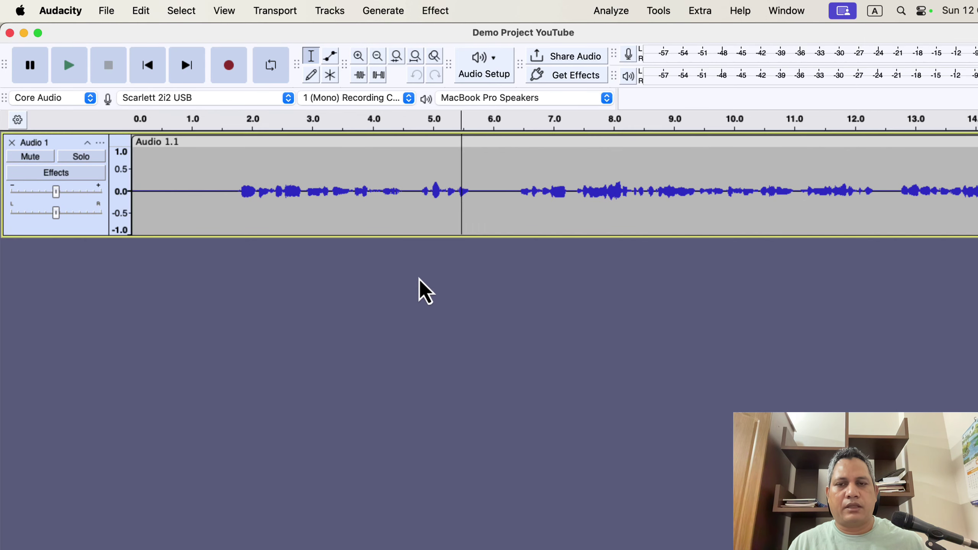
scroll(632, 260, "right", 10)
scroll(629, 258, "left", 10)
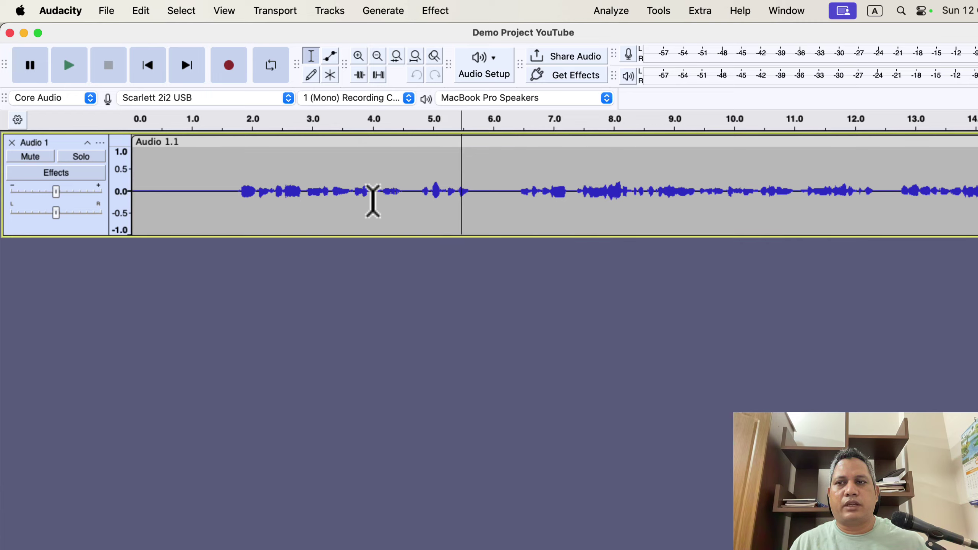
- Start exporting the audio and choose the Training folder on the Desktop as the export location
left_click(100, 12)
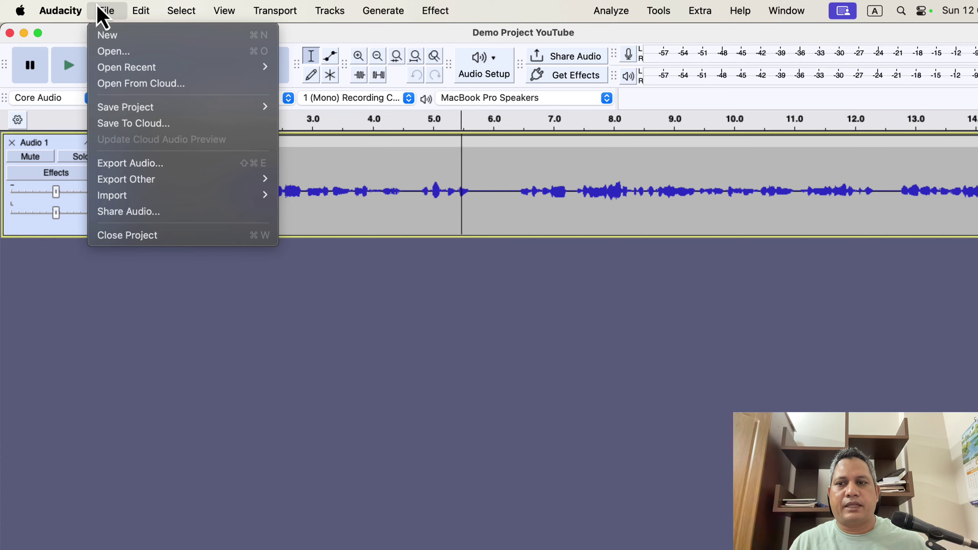
left_click(198, 164)
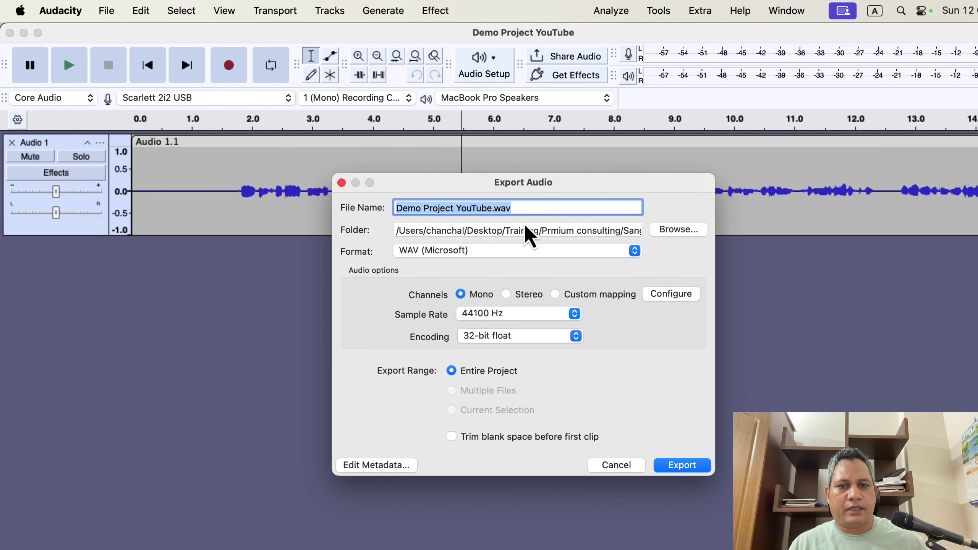
left_click(687, 235)
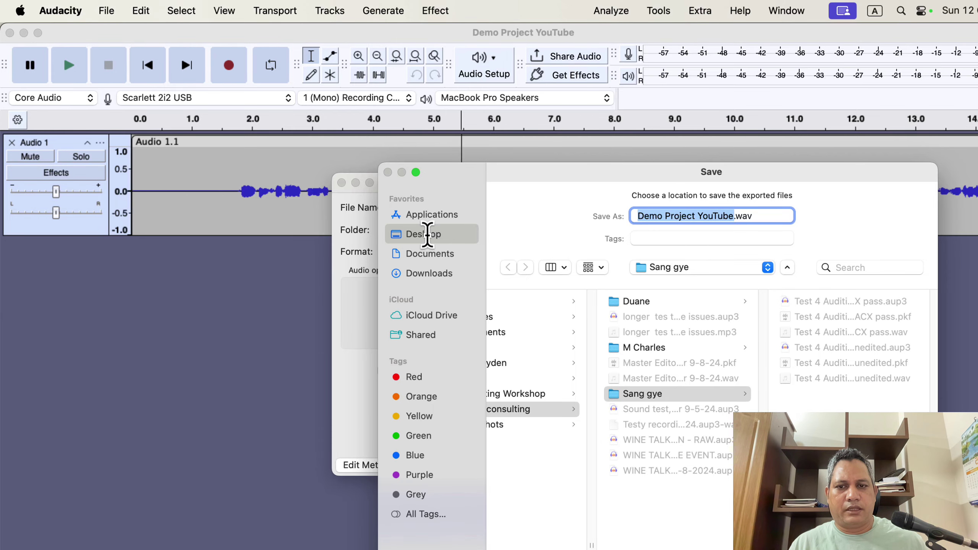
left_click(426, 233)
scroll(528, 385, "down", 10)
scroll(529, 393, "down", 5)
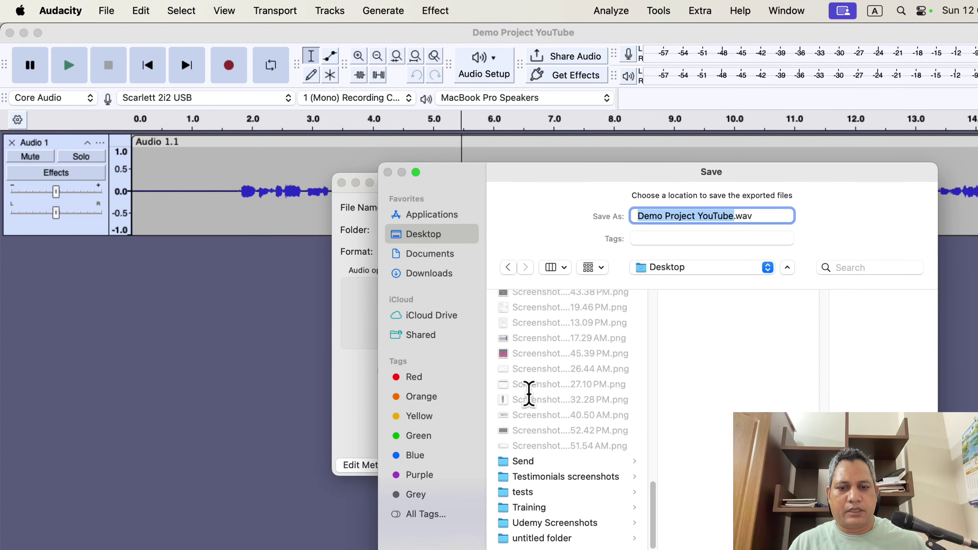
left_click(549, 516)
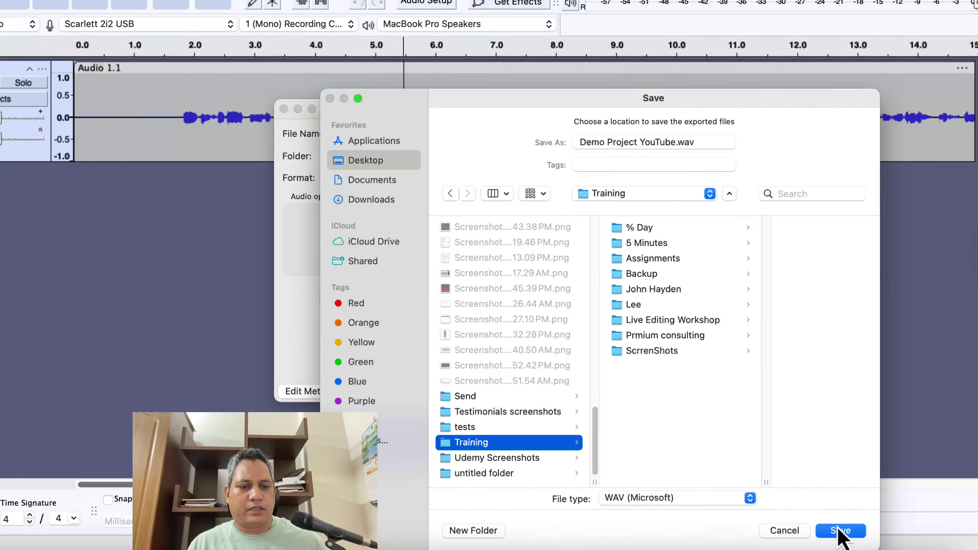
left_click(894, 549)
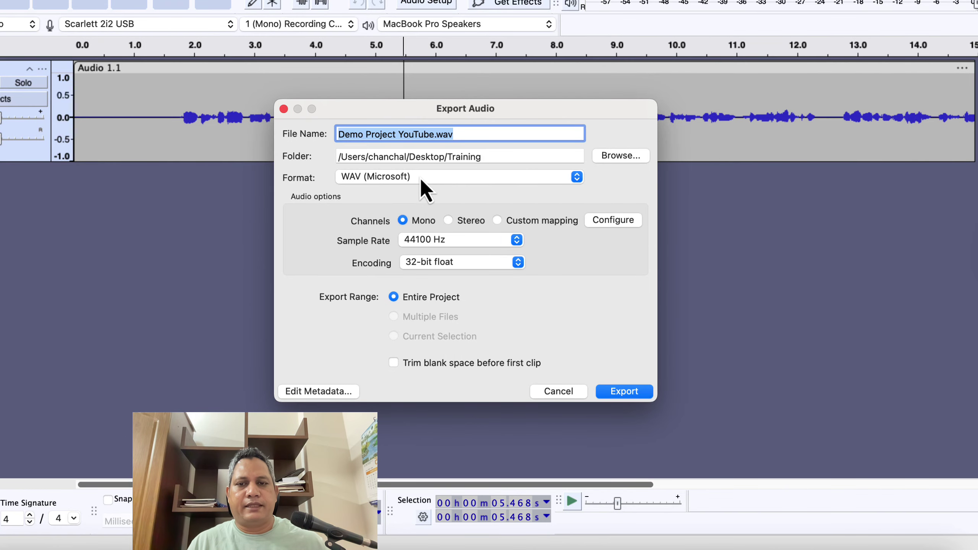
- Switch the export format to MP3 Files and back to WAV (Microsoft)
left_click(486, 179)
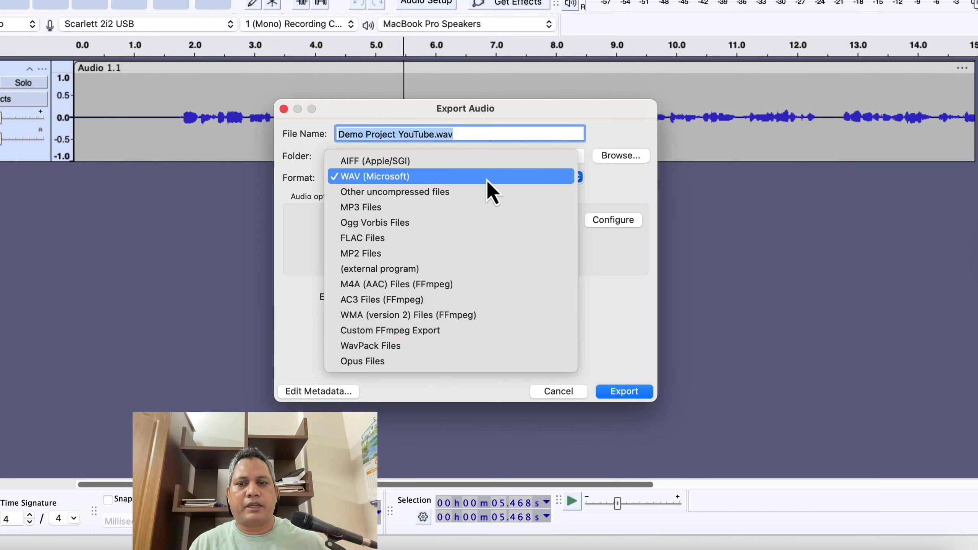
left_click(454, 208)
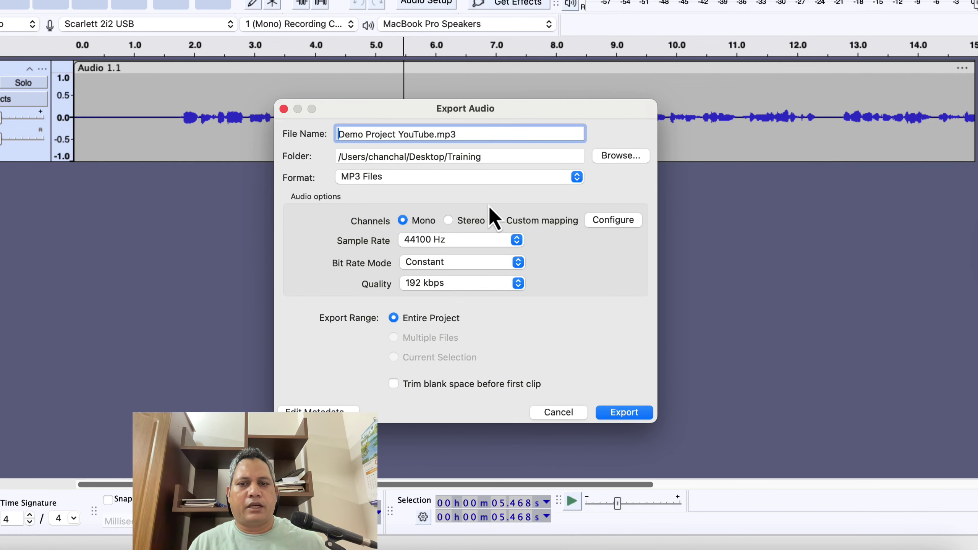
left_click(482, 178)
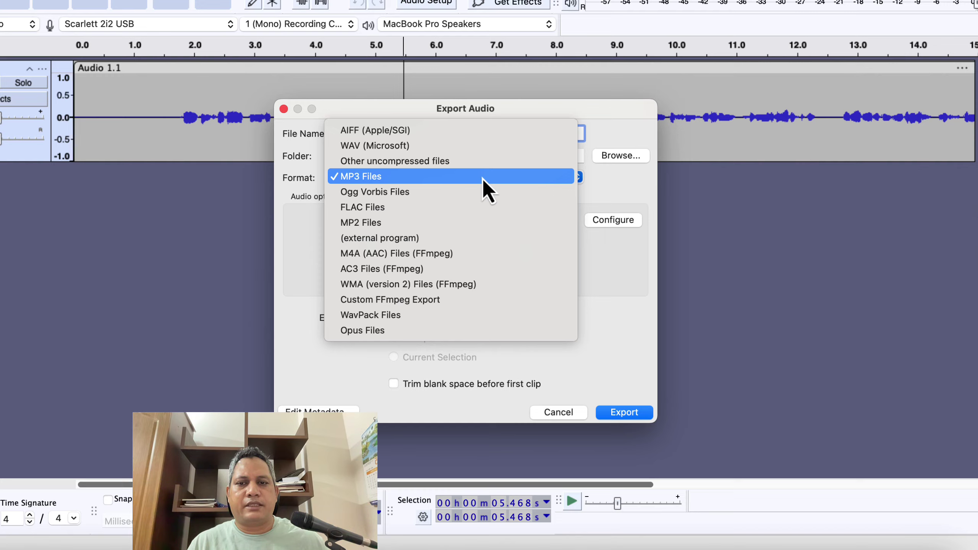
left_click(486, 150)
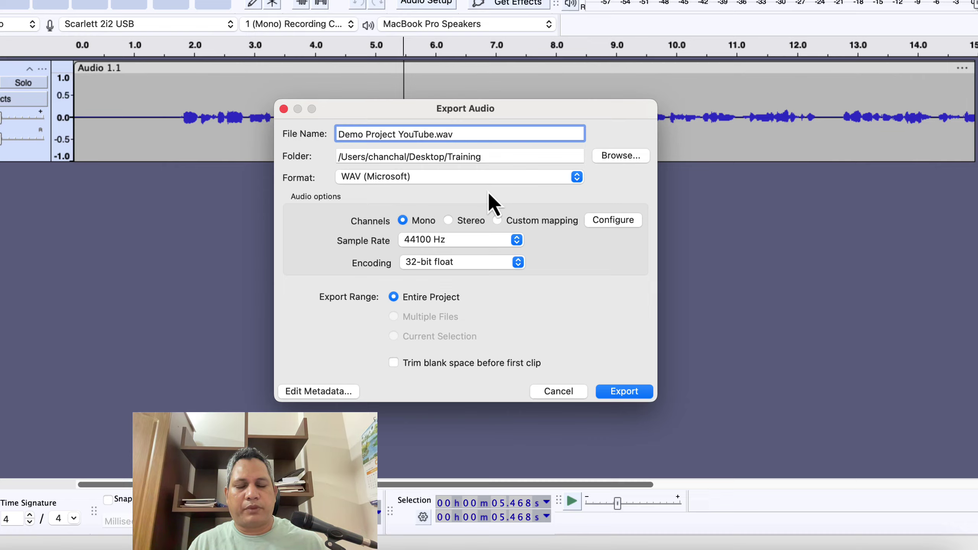
- Keep WAV (Microsoft) as the format and export the entire project in mono as Demo Project YouTube.wav
left_click(436, 179)
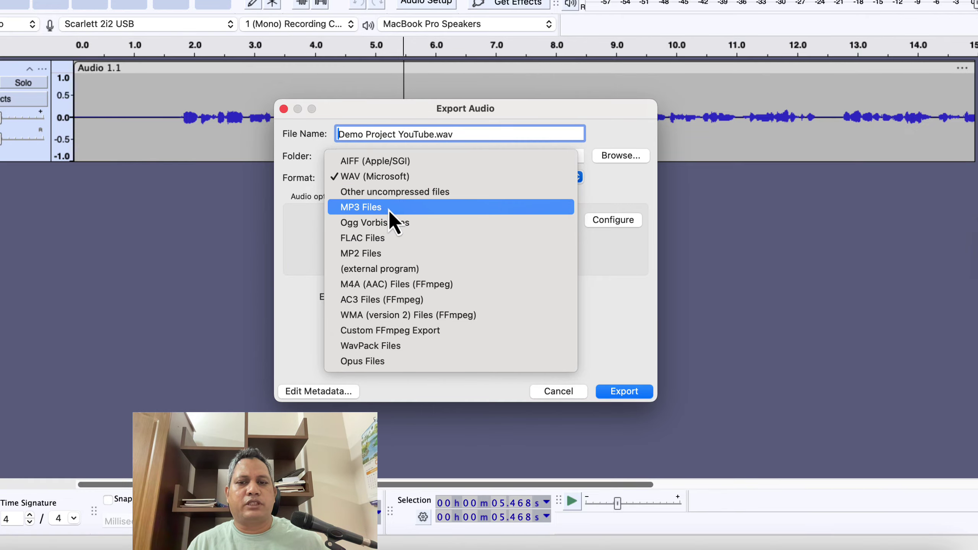
left_click(414, 177)
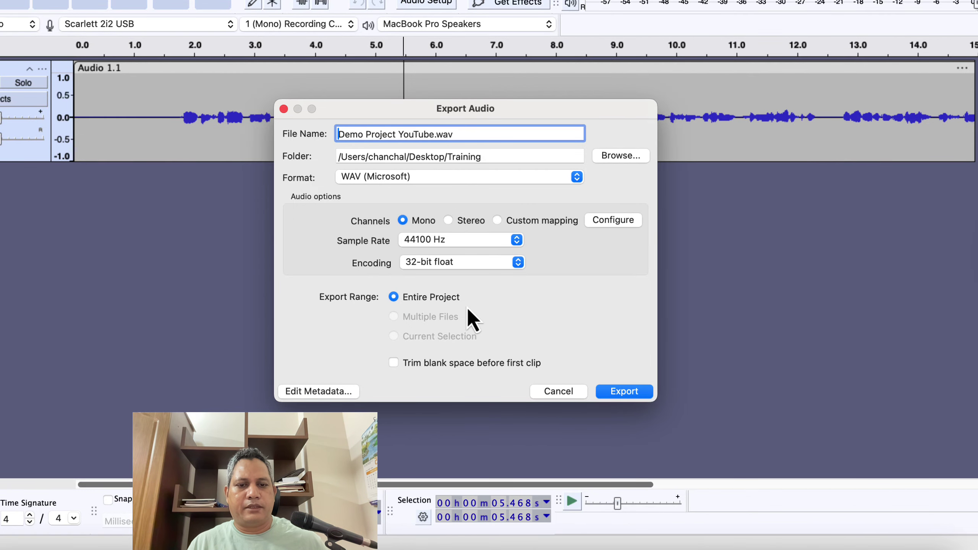
left_click(627, 394)
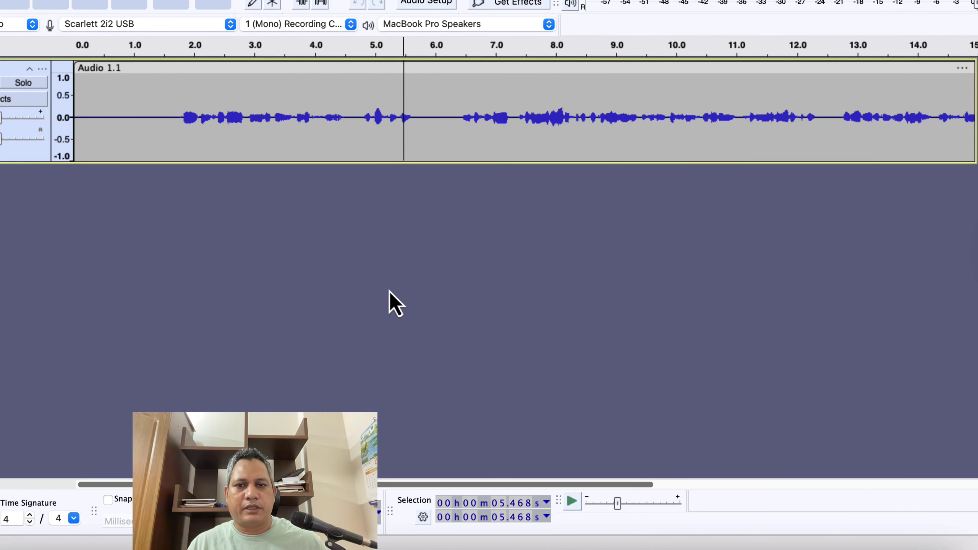
- Switch to Finder and locate the exported Demo Project YouTube.wav file in the Training folder on the Desktop
left_click(15, 532)
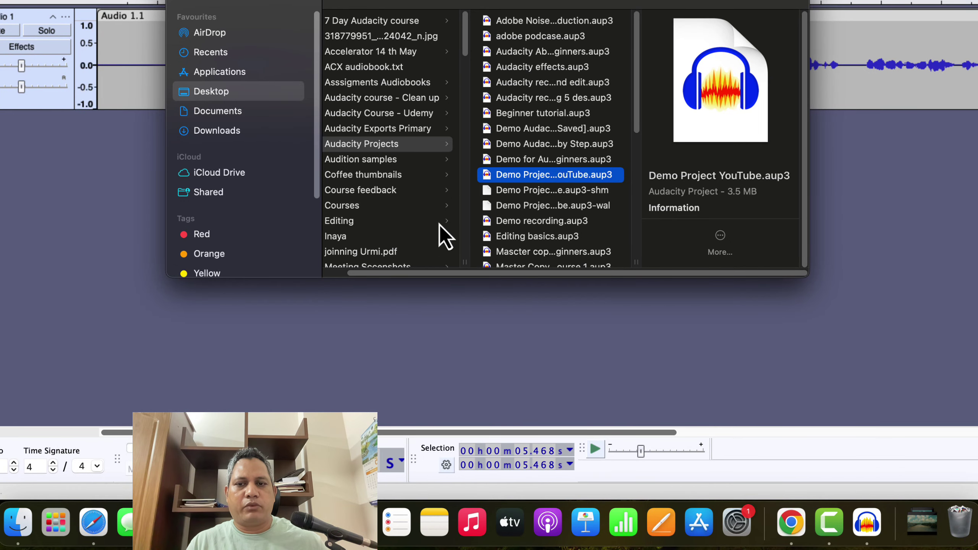
scroll(398, 212, "left", 2)
scroll(397, 209, "down", 15)
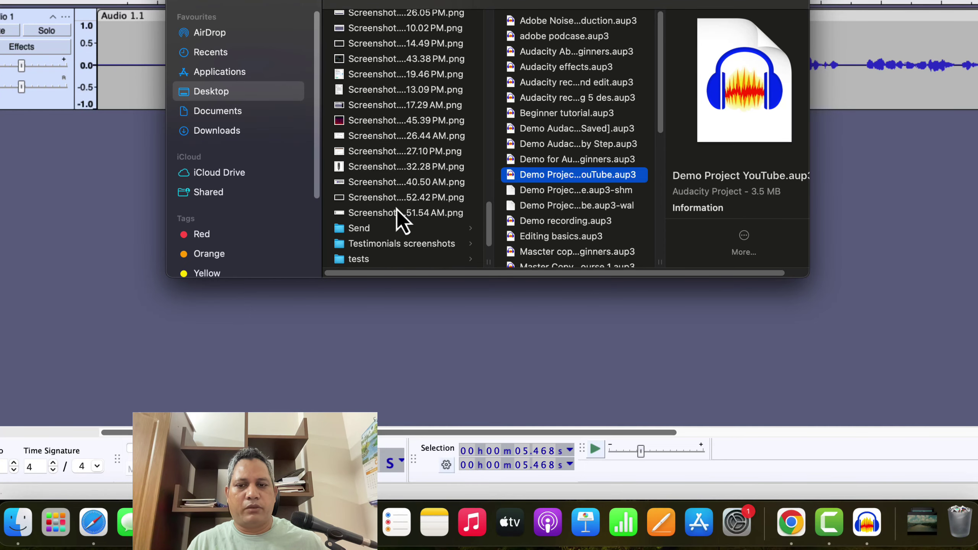
scroll(397, 210, "down", 3)
left_click(382, 233)
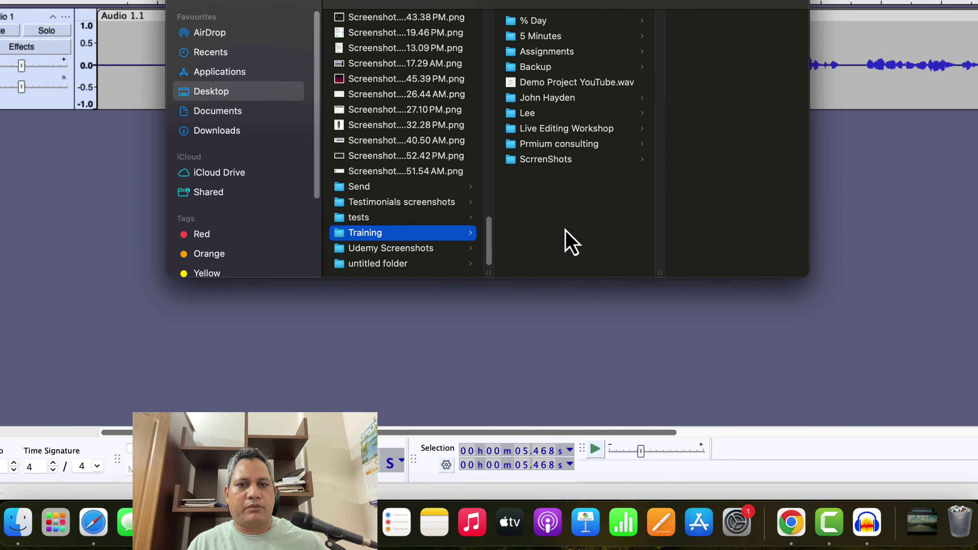
left_click(566, 85)
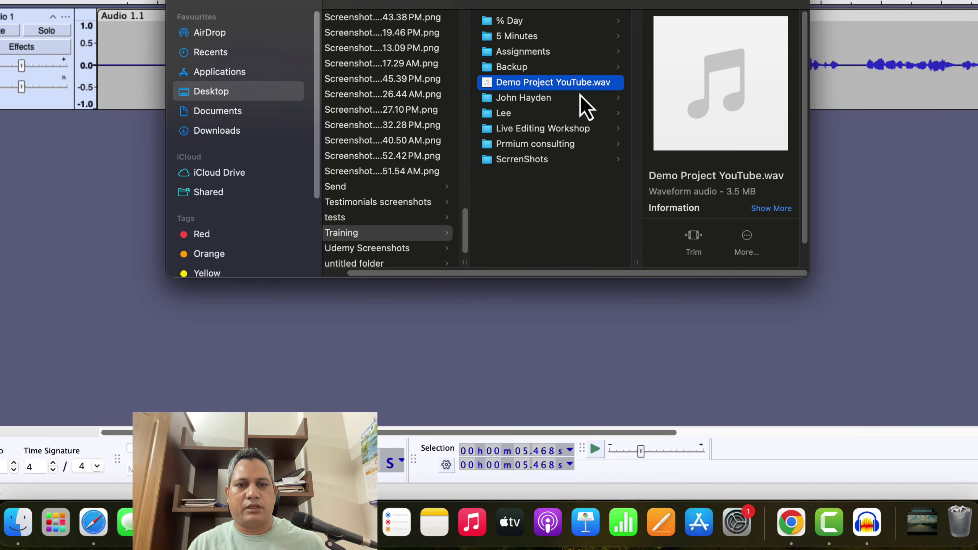
- Return to Audacity, play the recording from about 6 seconds and stop the playback
left_click(183, 0)
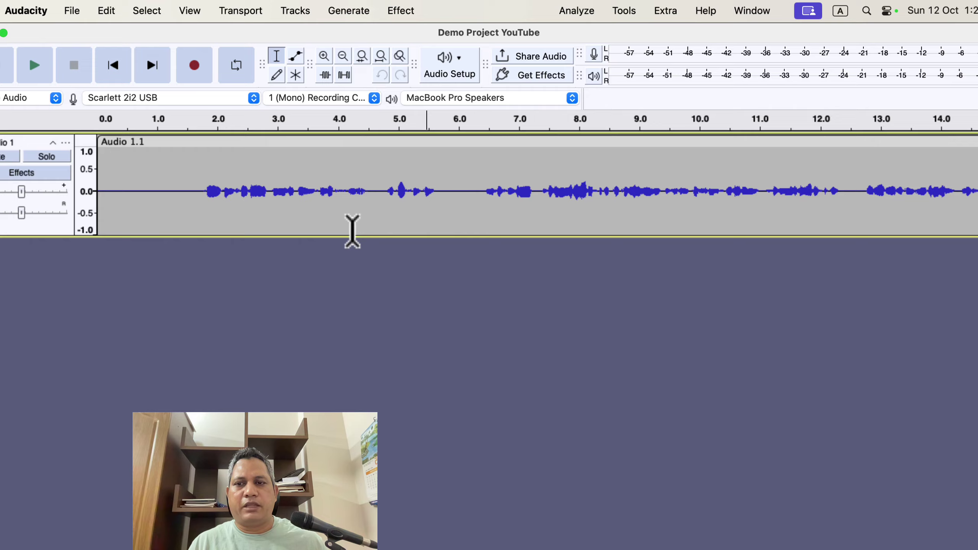
left_click(164, 169)
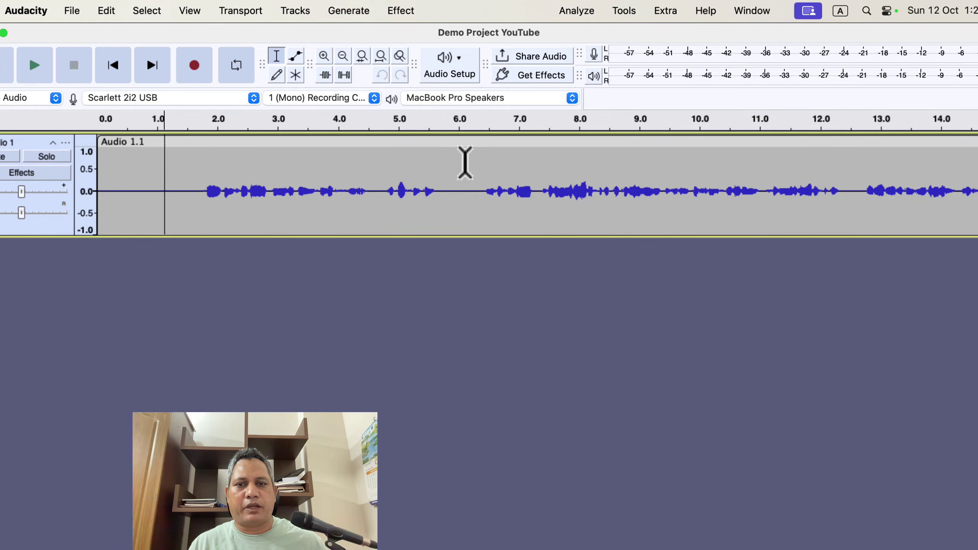
left_click(458, 161)
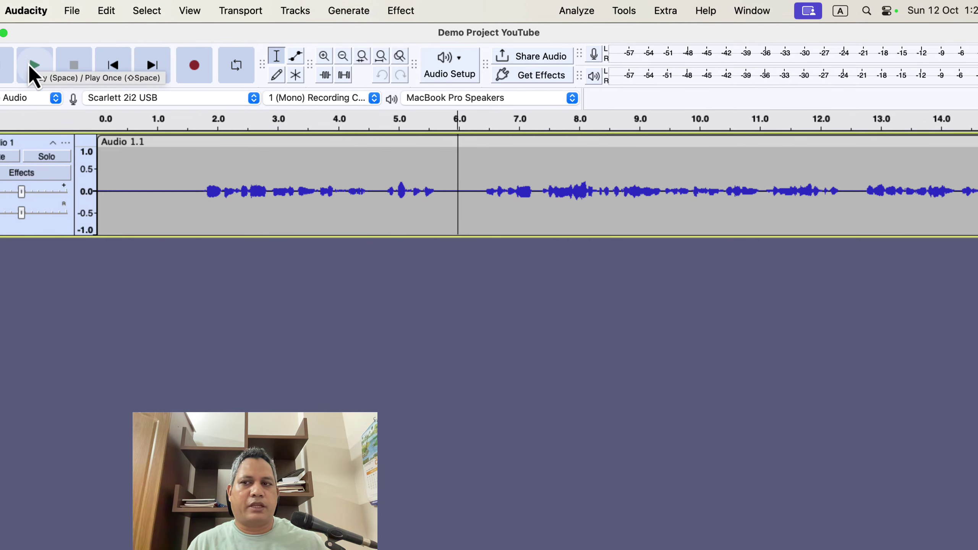
left_click(31, 72)
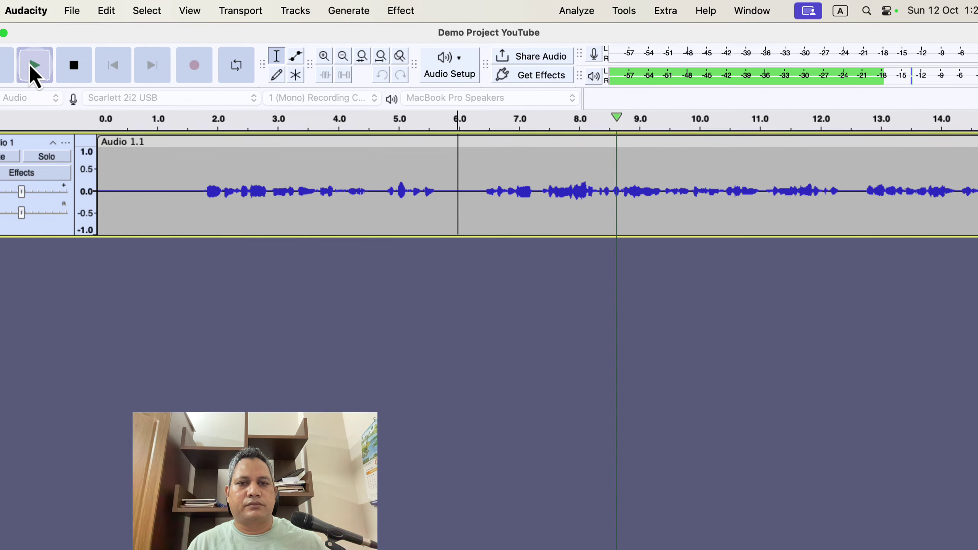
left_click(70, 74)
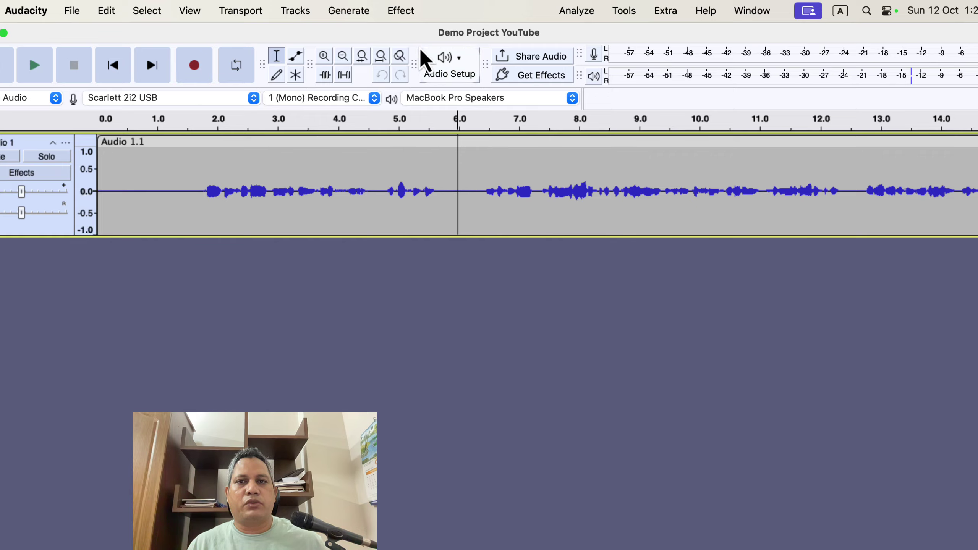
left_click(403, 11)
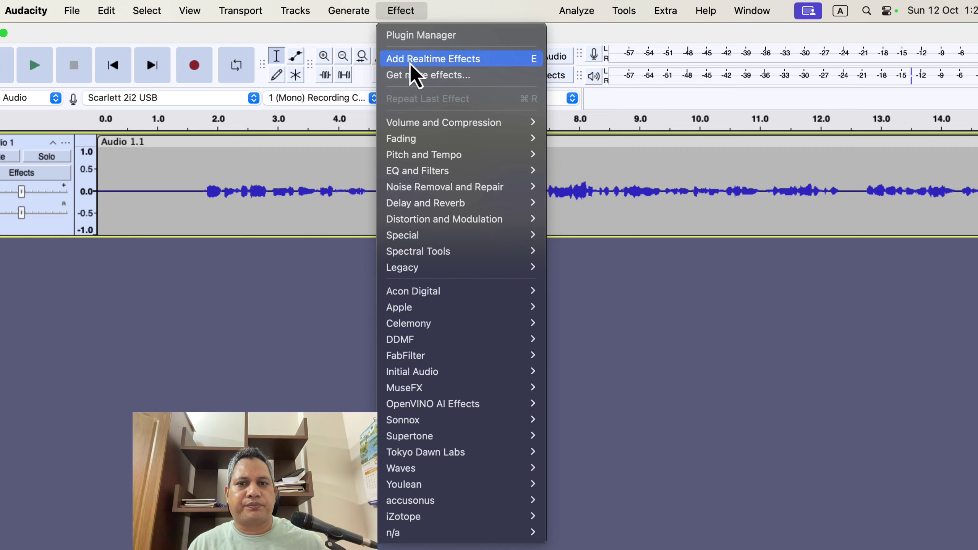
mouse_move(426, 129)
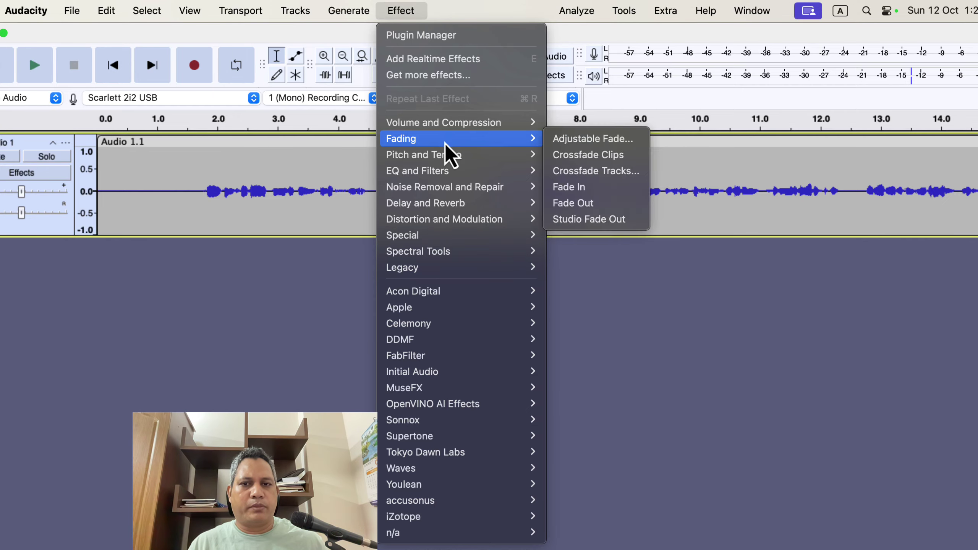
mouse_move(428, 190)
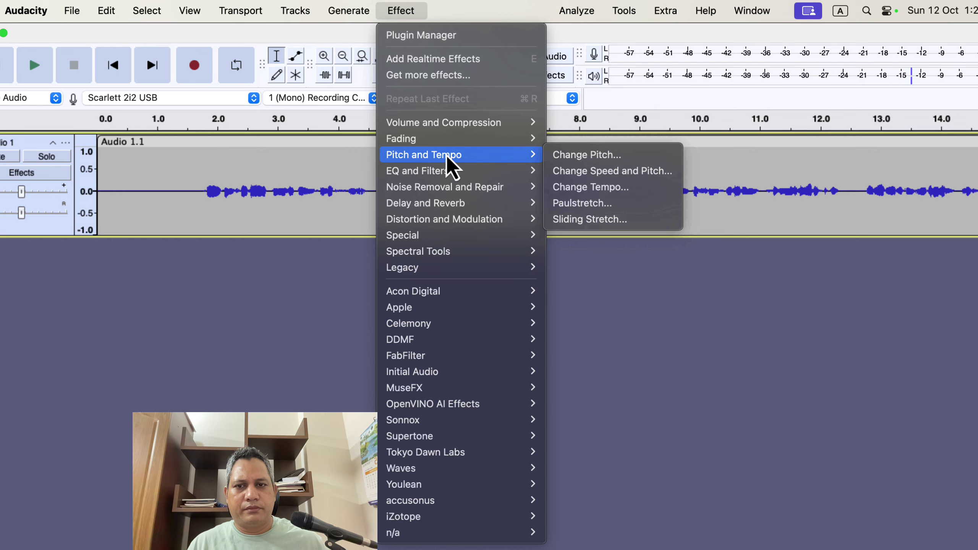
mouse_move(455, 179)
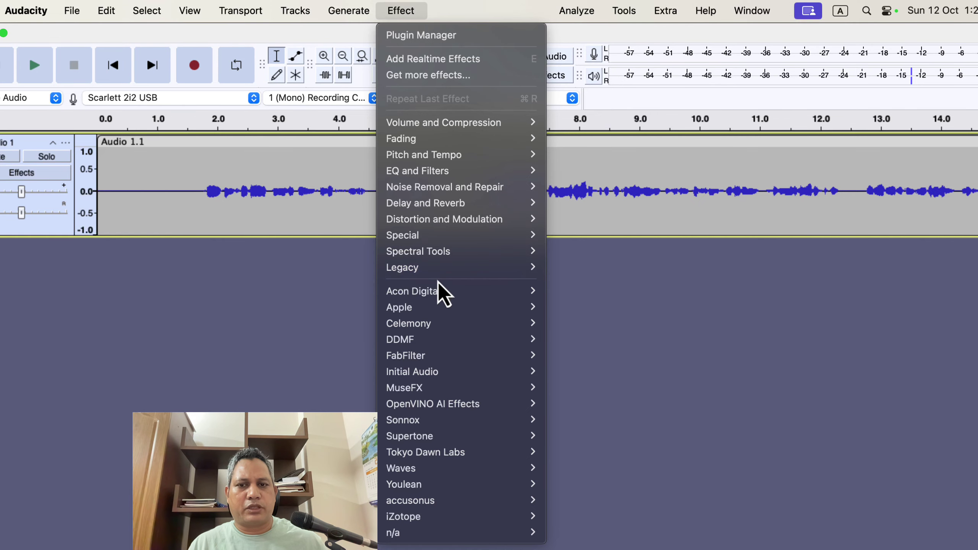
mouse_move(440, 270)
mouse_move(484, 258)
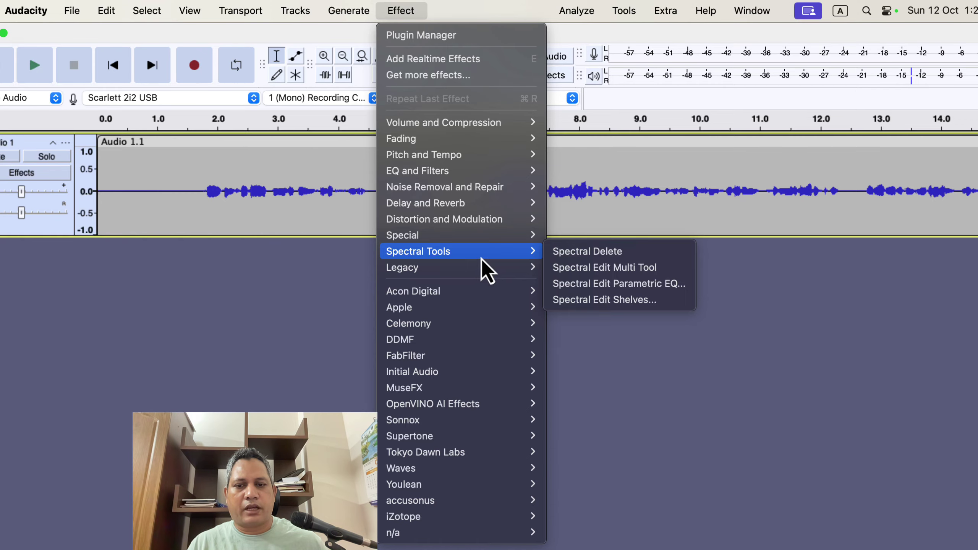
- Switch to Chrome and look through the Audacity Bundle product page and the Audacity Mastery Training post with its class schedule
mouse_move(439, 295)
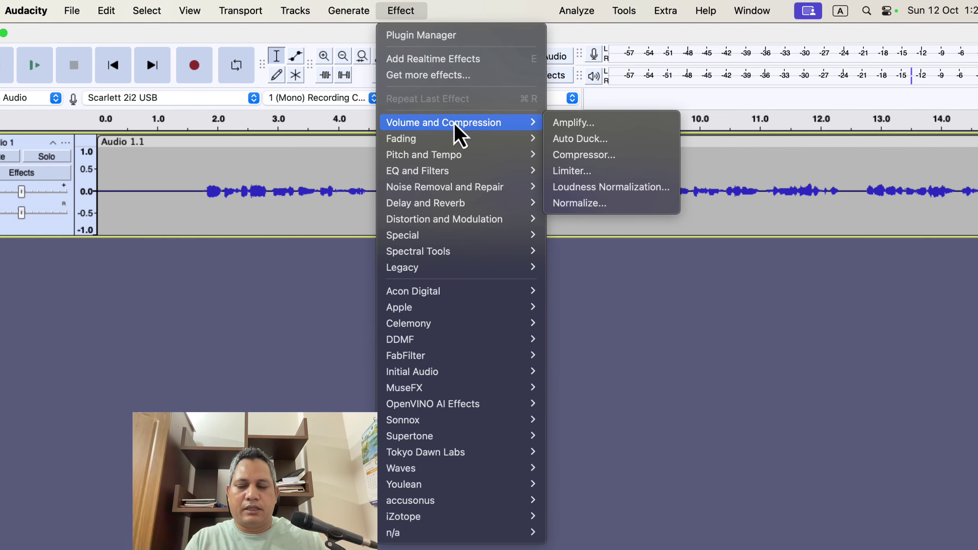
key("super+Tab")
key("super+Tab")
key("super+Tab")
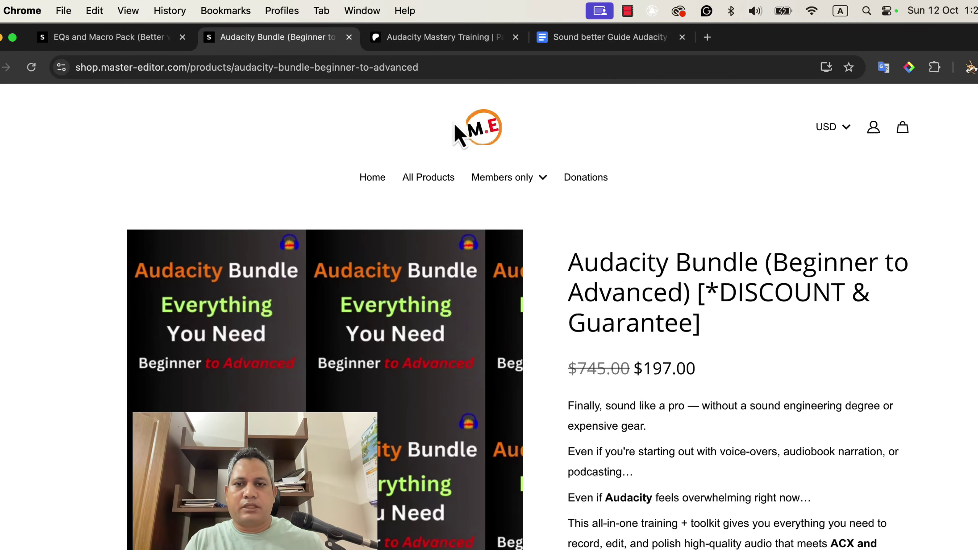
scroll(560, 285, "down", 2)
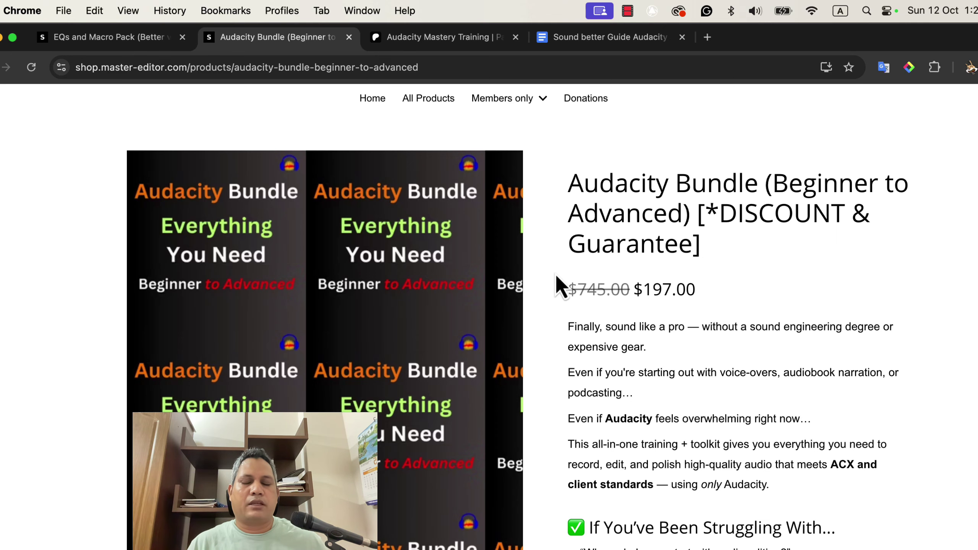
scroll(561, 287, "down", 1)
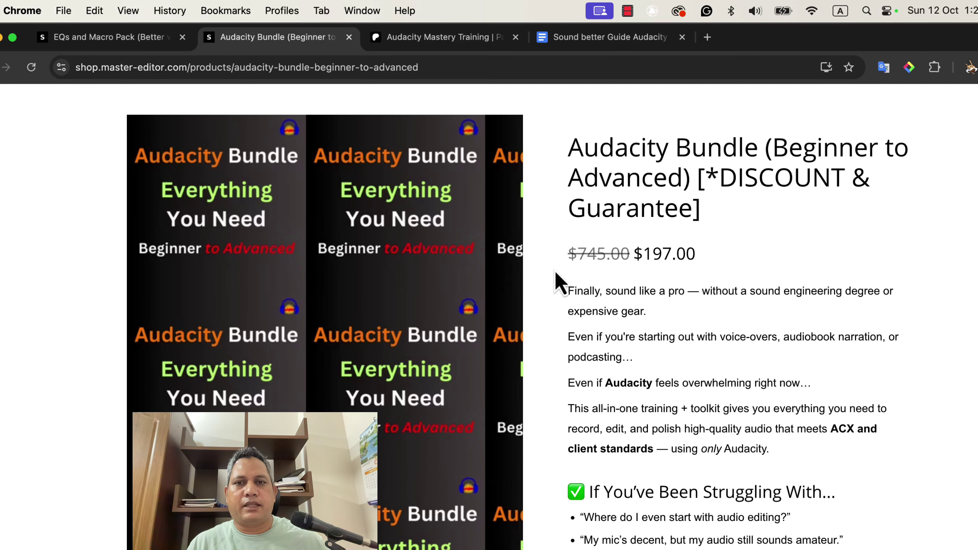
left_click(440, 39)
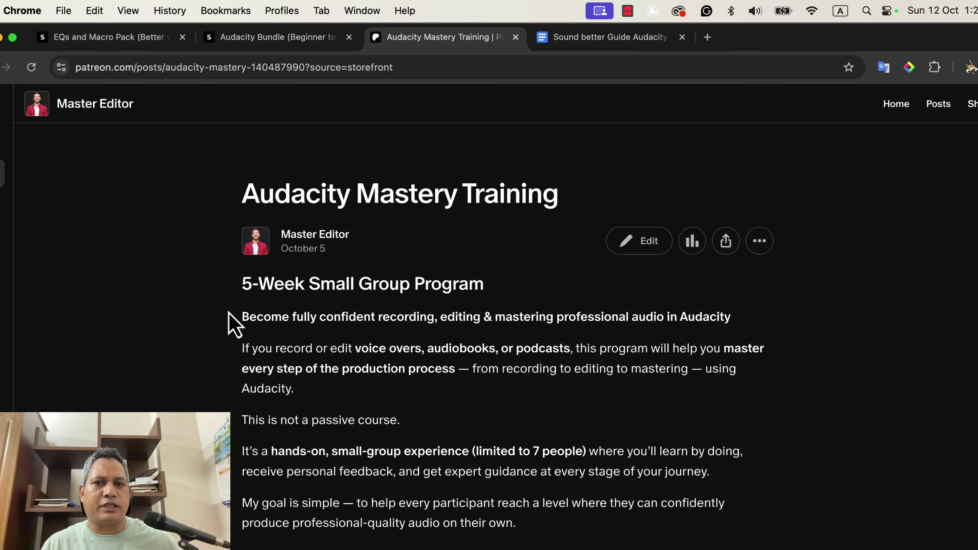
scroll(242, 308, "down", 10)
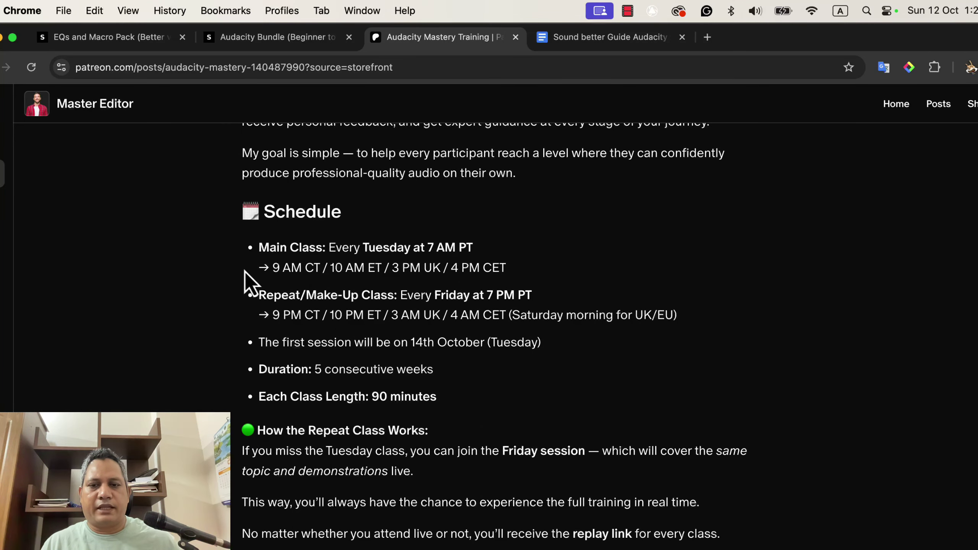
left_click_drag(410, 343, 556, 355)
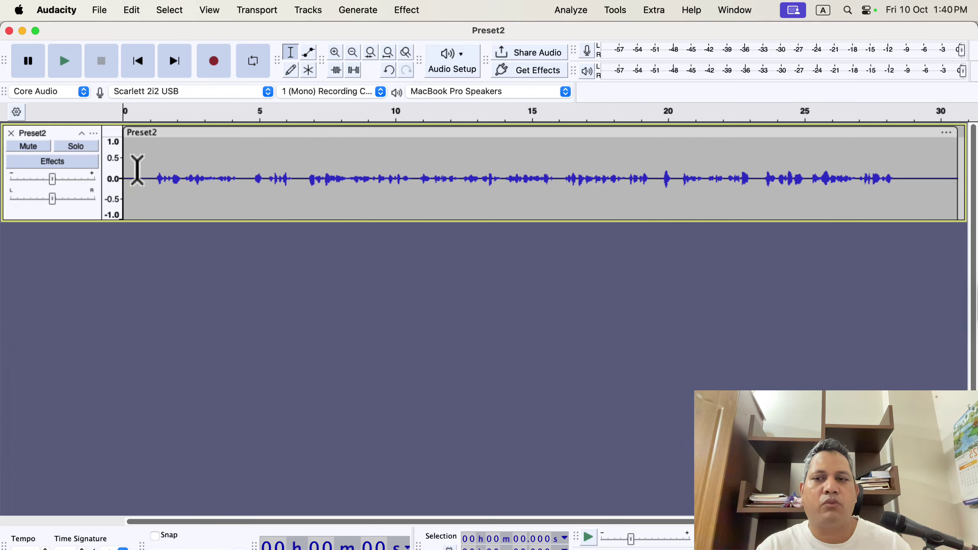
- Play the unprocessed Preset2 clip from about 0.5 seconds and stop the playback
left_click(137, 162)
key("space")
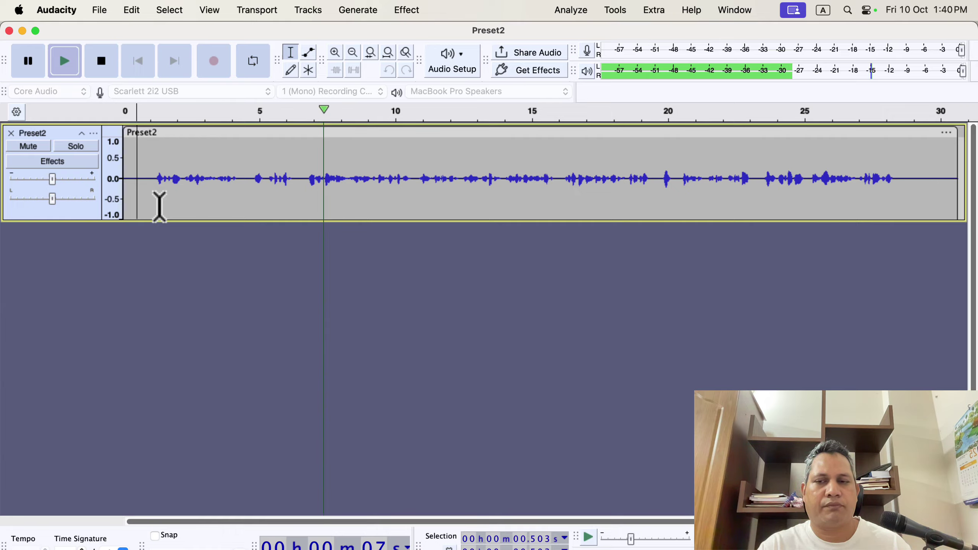
key("space")
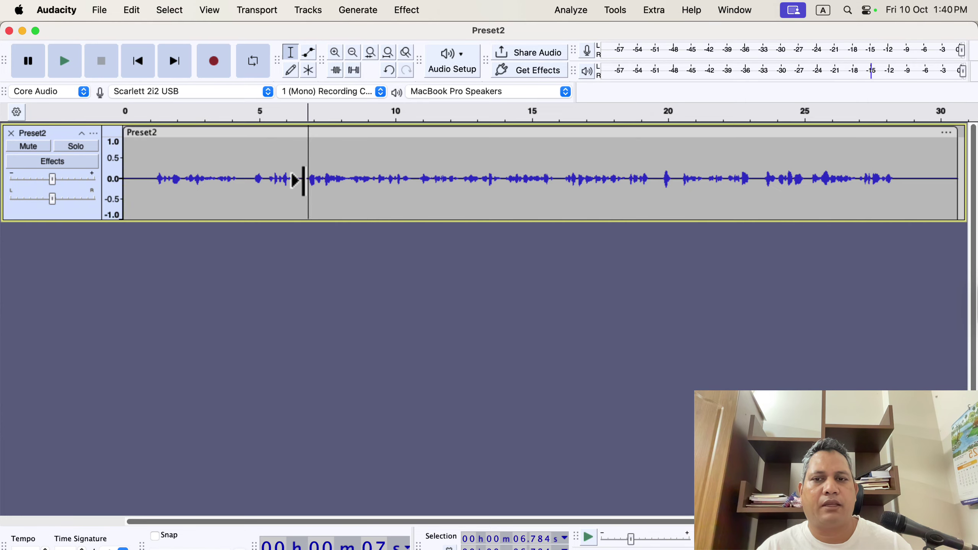
- Select the whole Preset2 clip and apply the Clear Vocal 3.6 macro to it
double_click(308, 181)
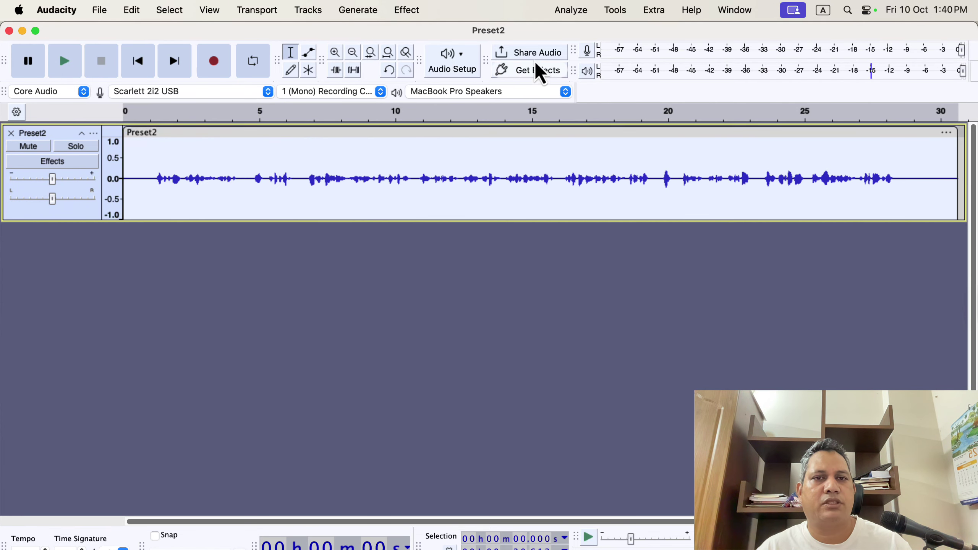
left_click(617, 16)
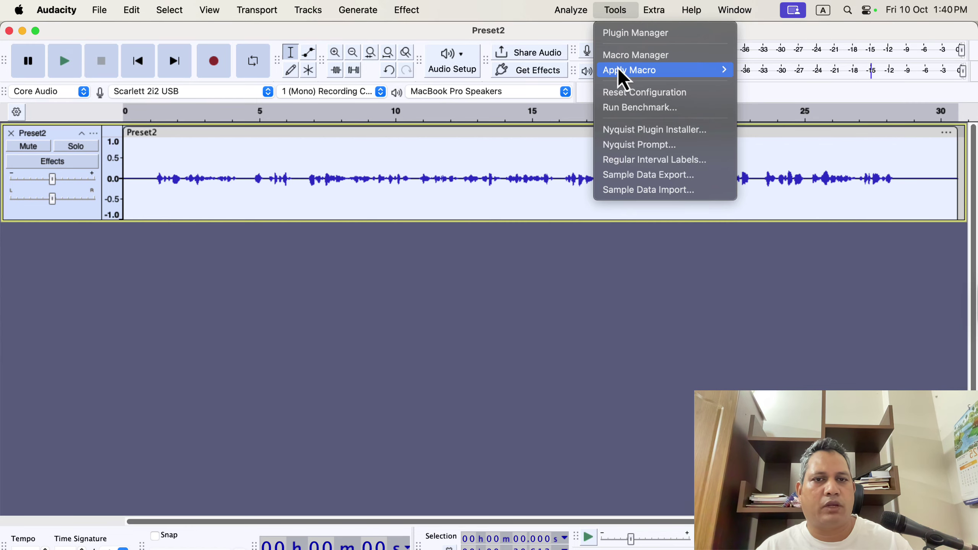
mouse_move(622, 74)
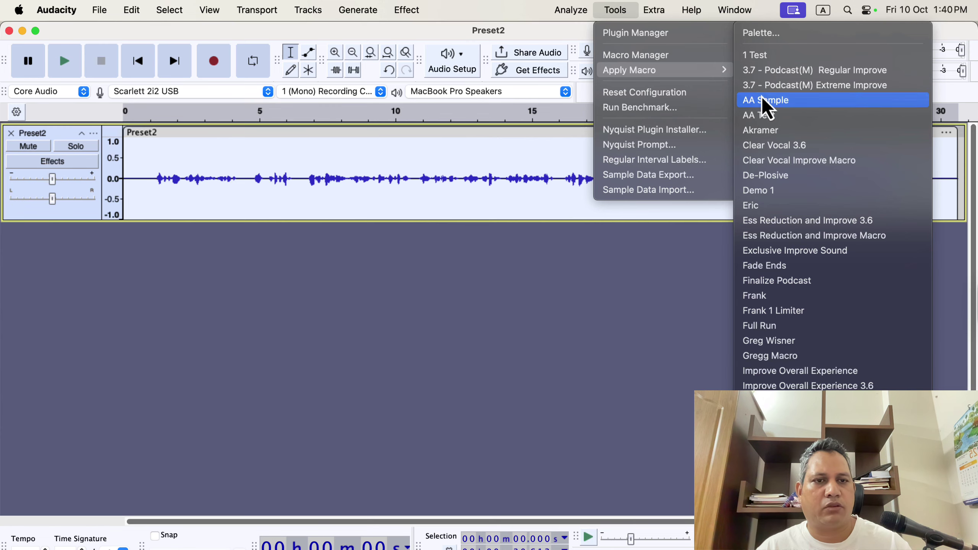
left_click(836, 148)
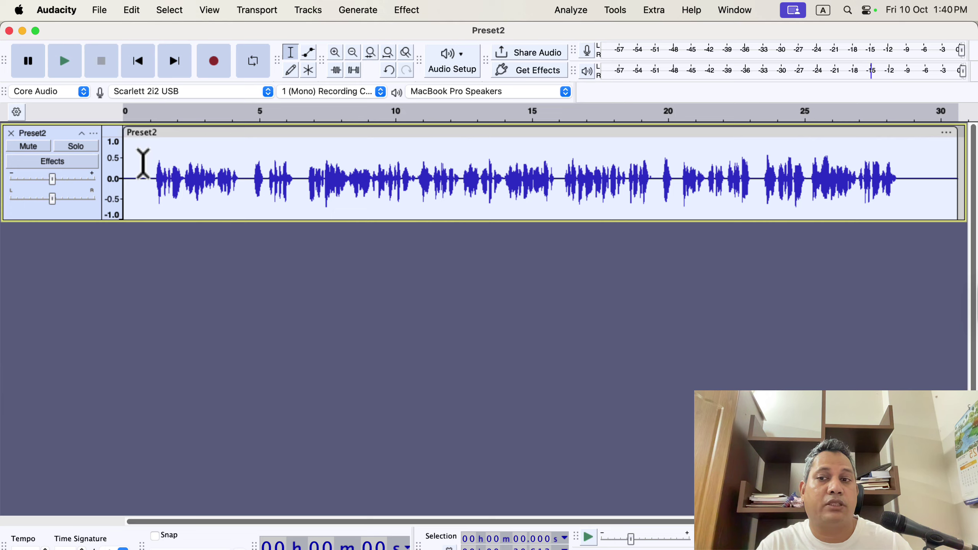
- Play the macro-processed clip from about 0.7 seconds and stop the playback
left_click(143, 163)
key("space")
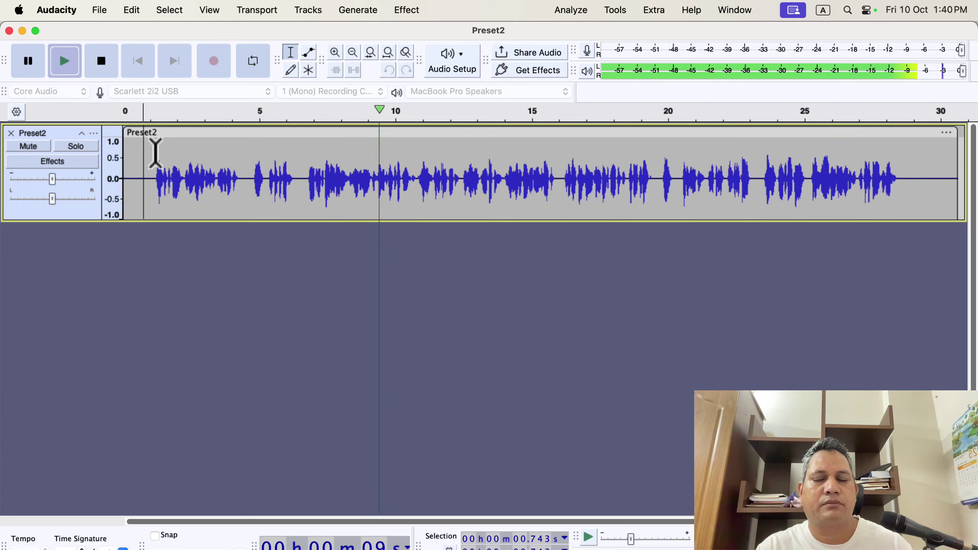
key("space")
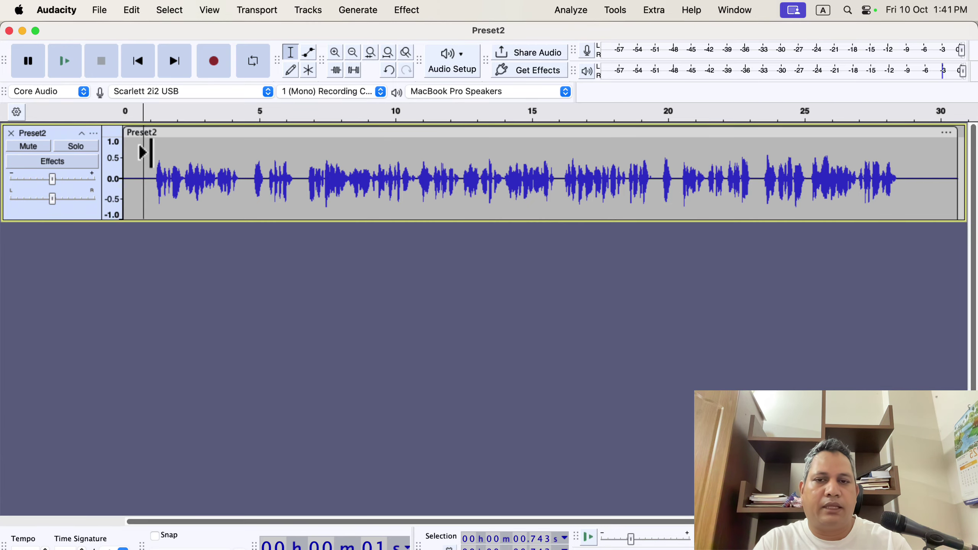
- Switch to Chrome and review the EQs and Macro Pack product page and the Audacity Bundle page
key("super+Tab")
key("super+Tab")
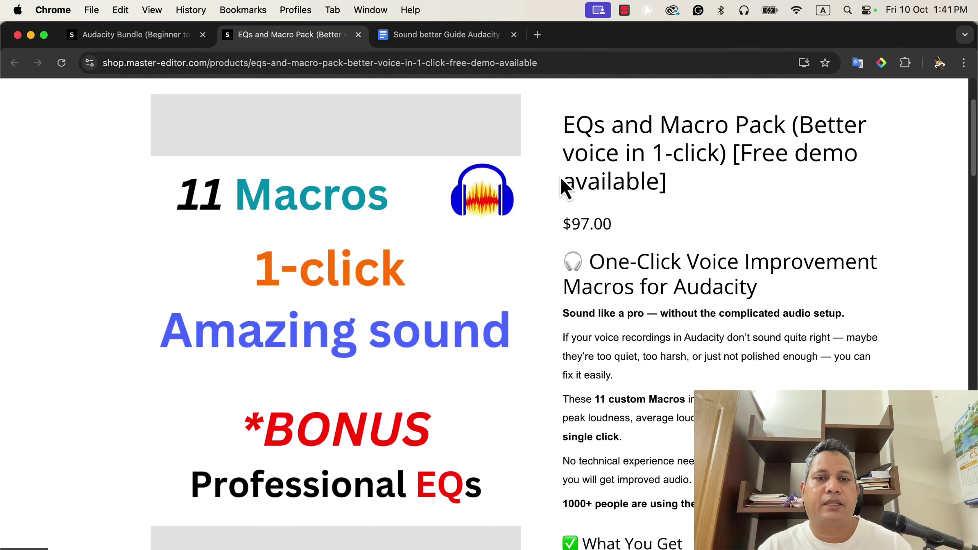
scroll(564, 188, "down", 20)
scroll(563, 188, "down", 6)
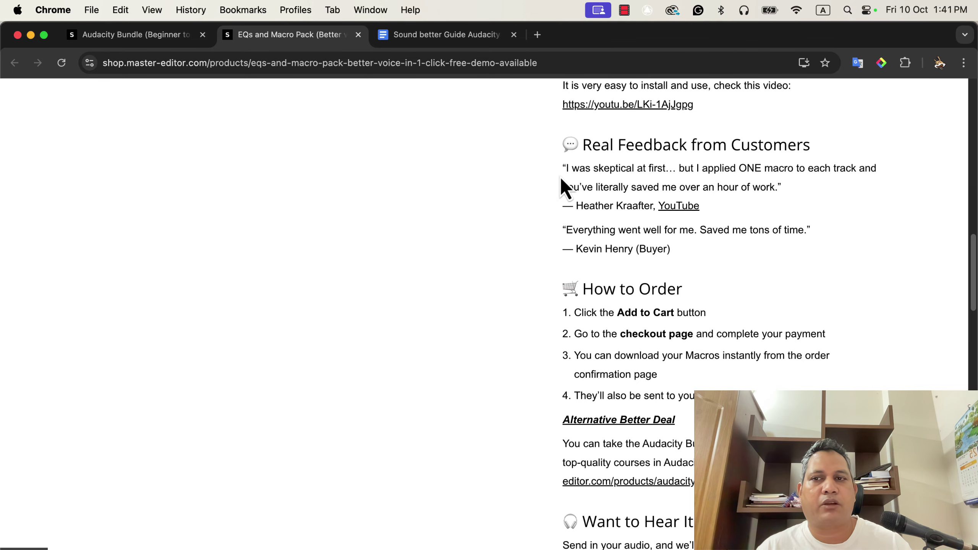
left_click(147, 42)
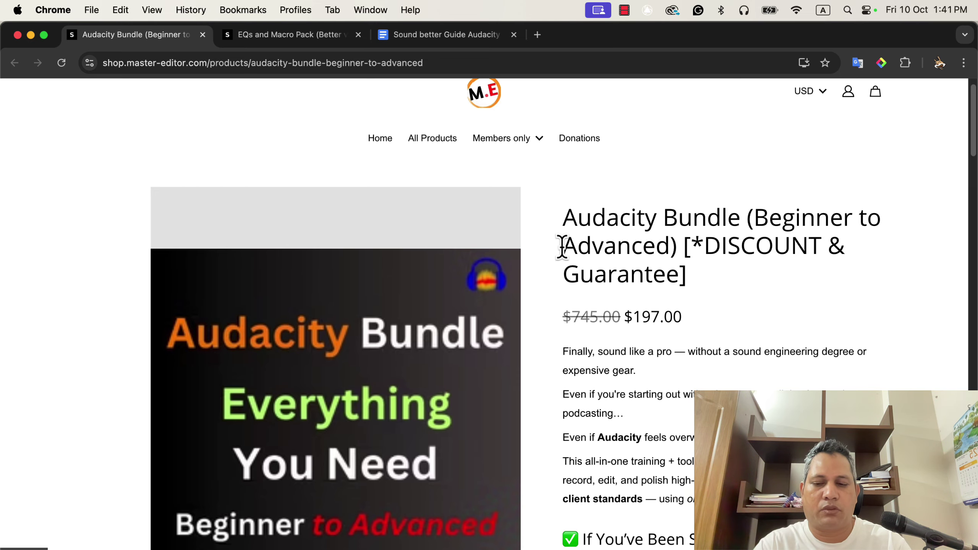
- Return to Audacity, undo the macro on the Preset2 clip and clear the selection
key("super+Tab")
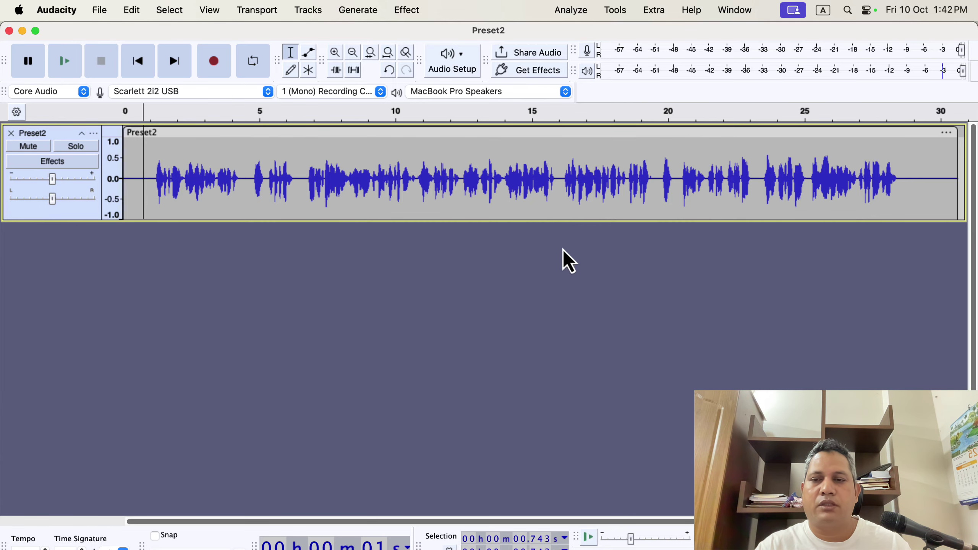
key("super+z")
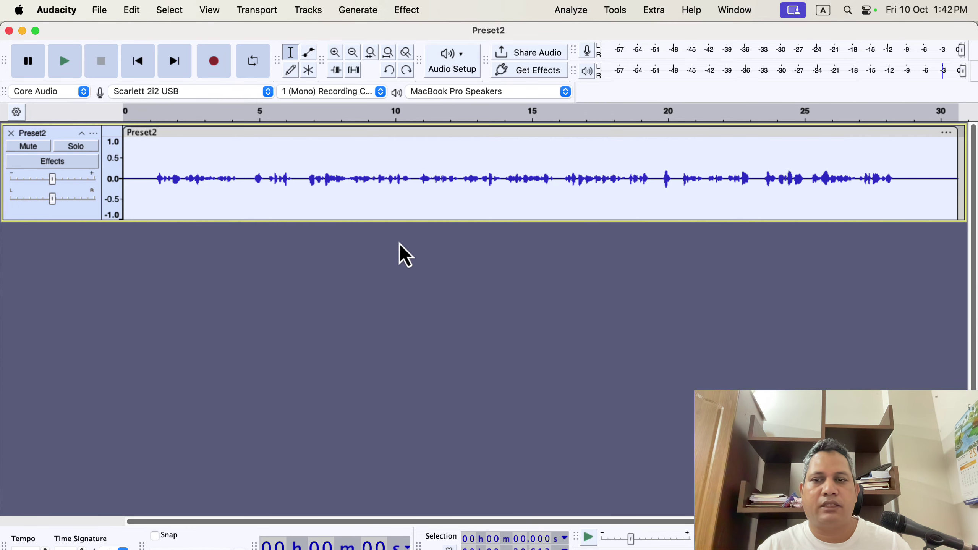
left_click(249, 243)
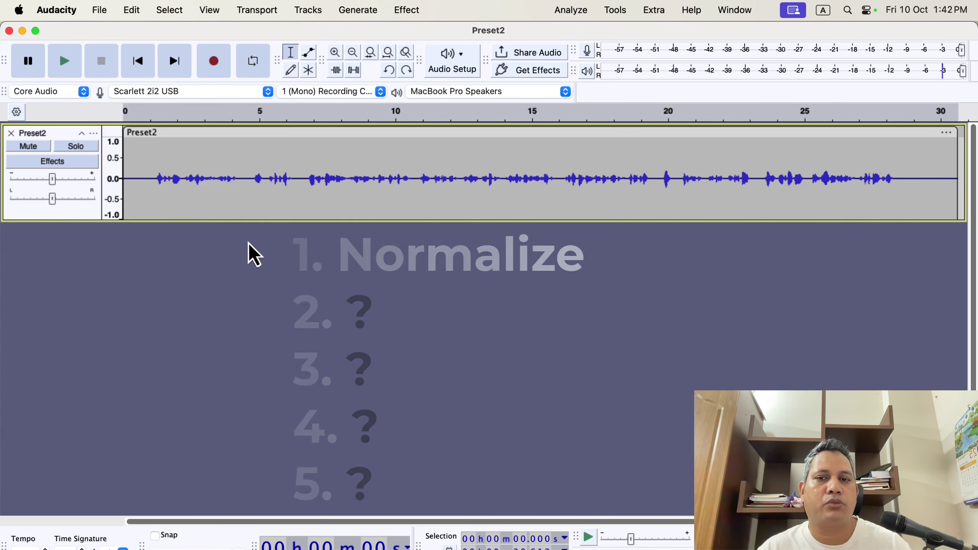
- Select the whole Preset2 clip, open the Normalize effect and reset its settings to the defaults, with a -1.0 dB peak amplitude
double_click(311, 166)
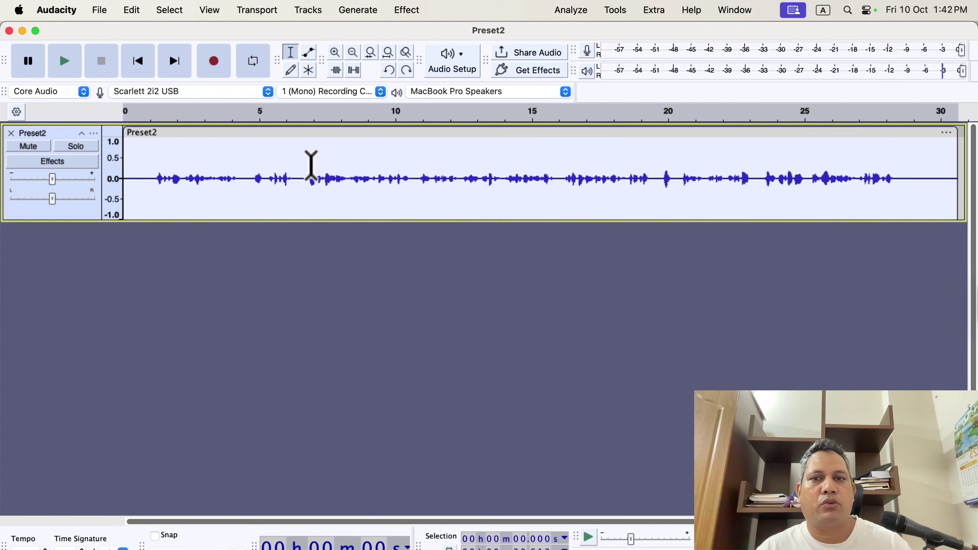
left_click(411, 15)
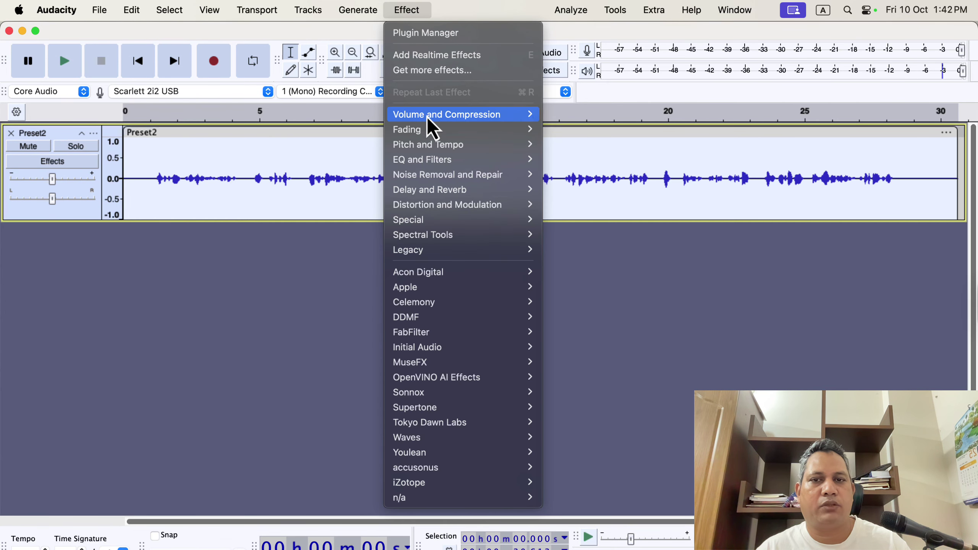
mouse_move(430, 127)
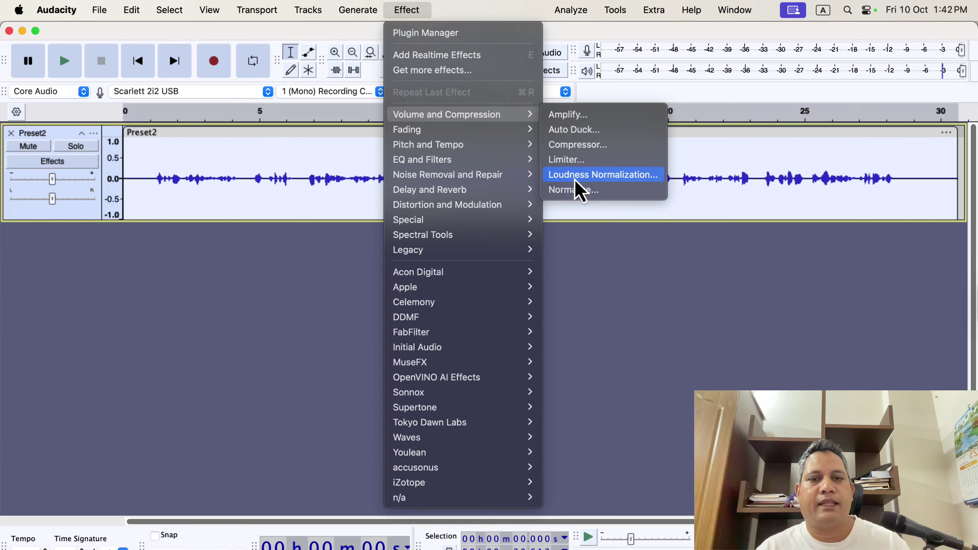
left_click(590, 190)
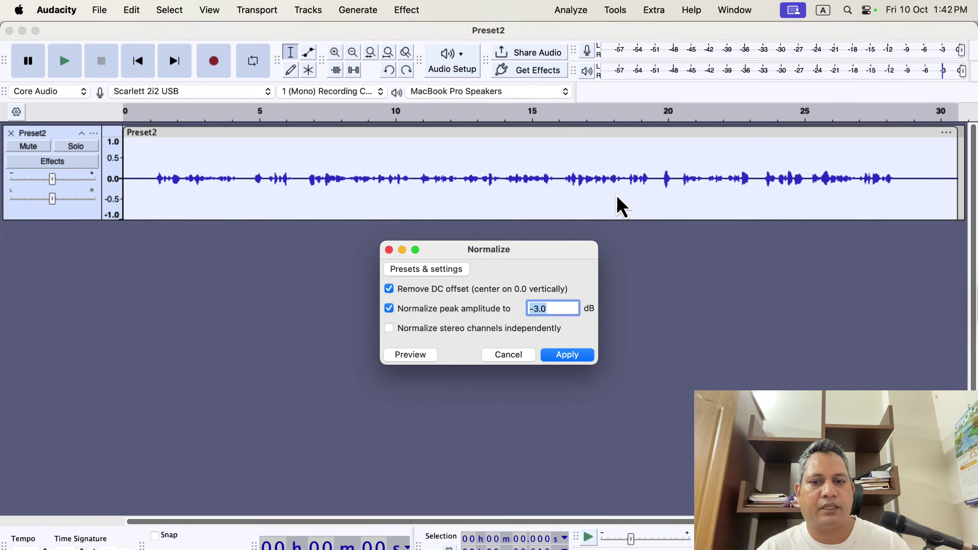
left_click(453, 275)
mouse_move(460, 339)
left_click(506, 338)
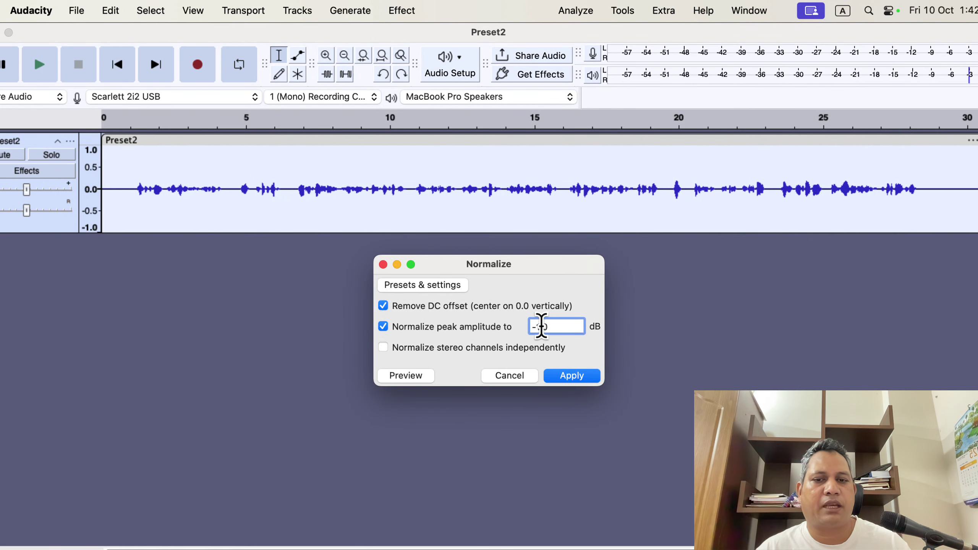
- Set the Normalize peak amplitude to -3.0 dB and close the effect without applying it
left_click(541, 327)
left_click(553, 327)
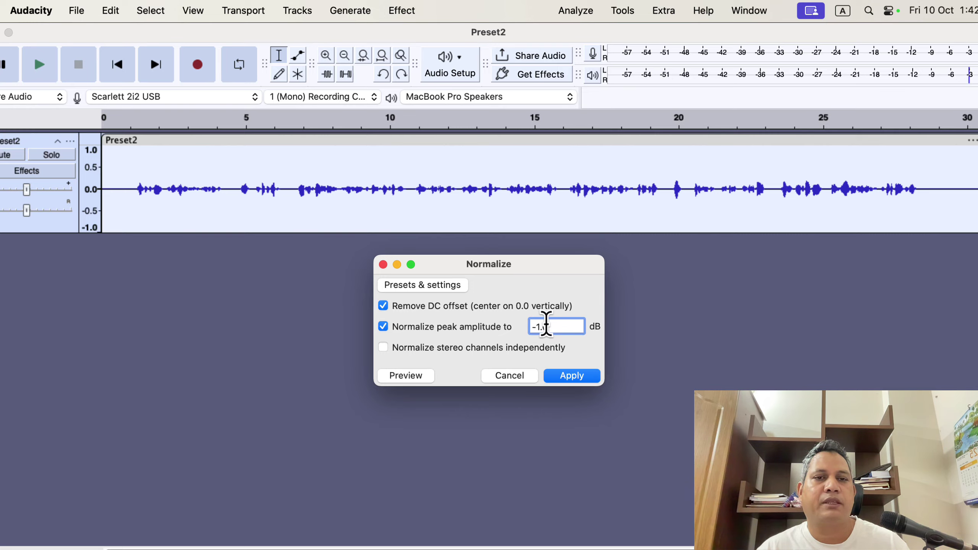
left_click(536, 326)
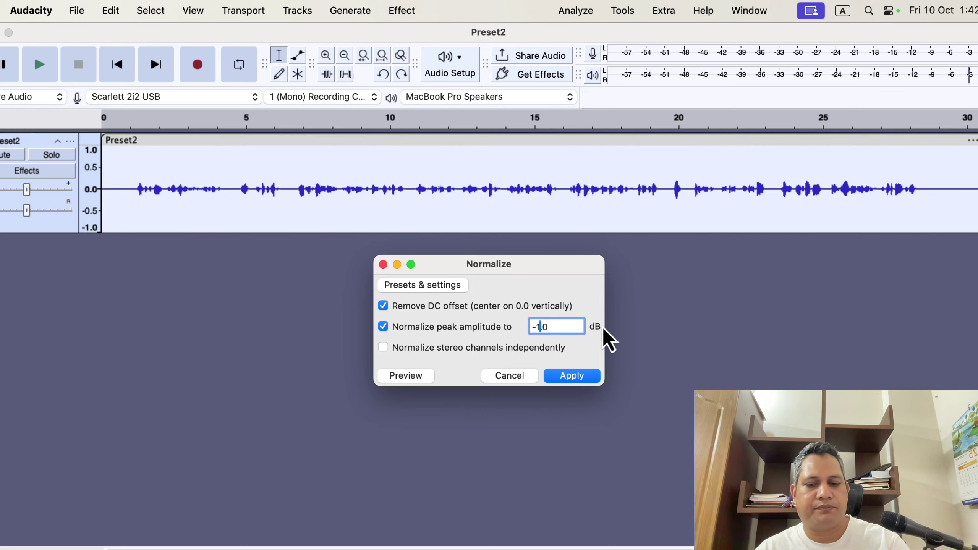
key("BackSpace")
type("3")
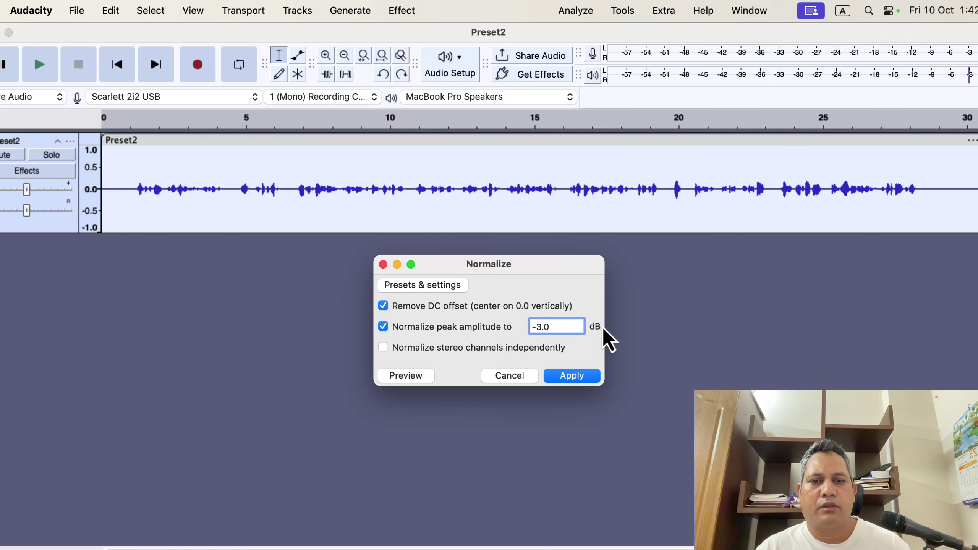
left_click(383, 265)
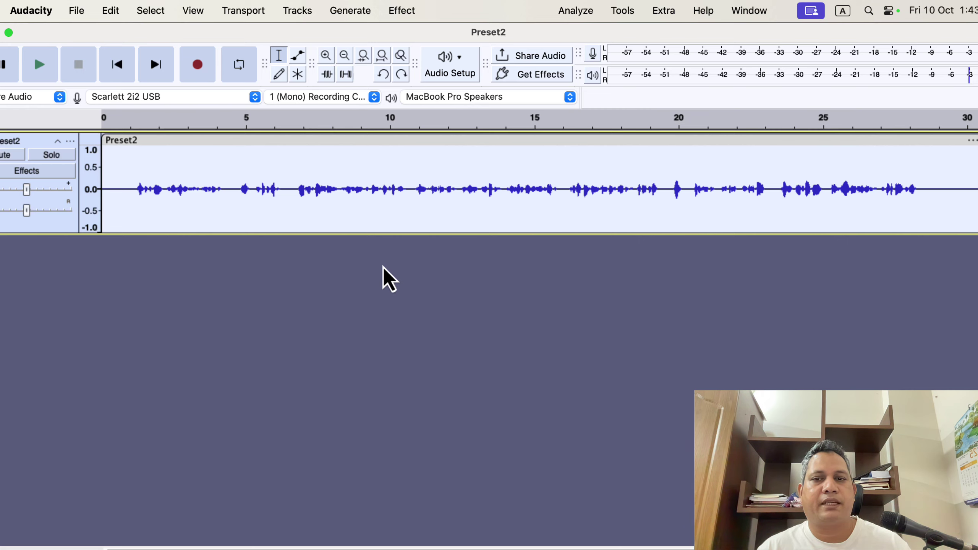
- Run ACX Check on the selected clip to examine its peak level, RMS level and noise floor, and dismiss the report
left_click(576, 10)
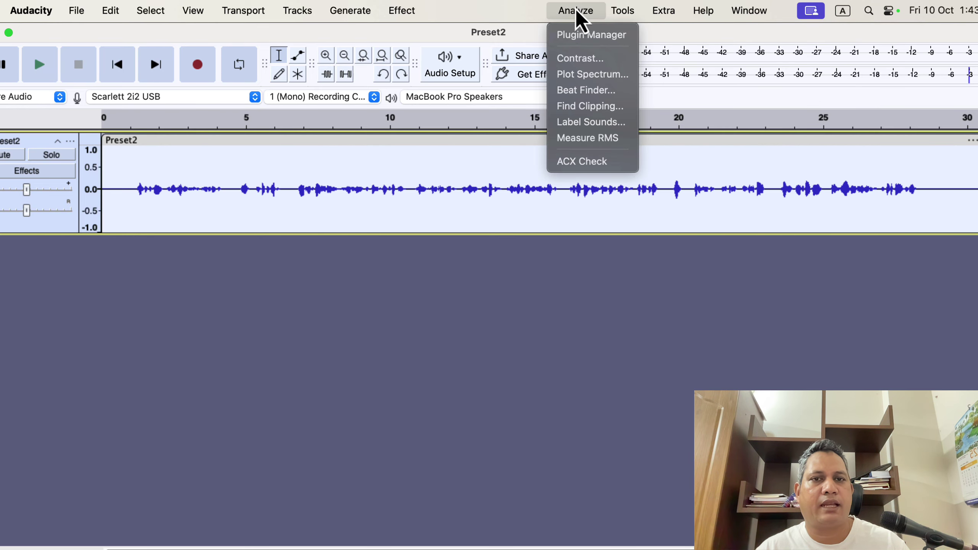
left_click(626, 162)
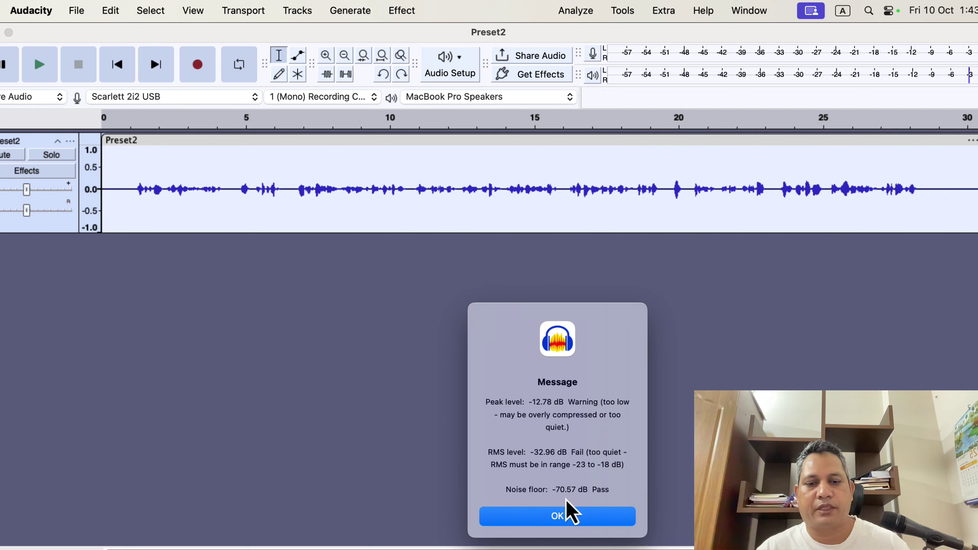
left_click(562, 520)
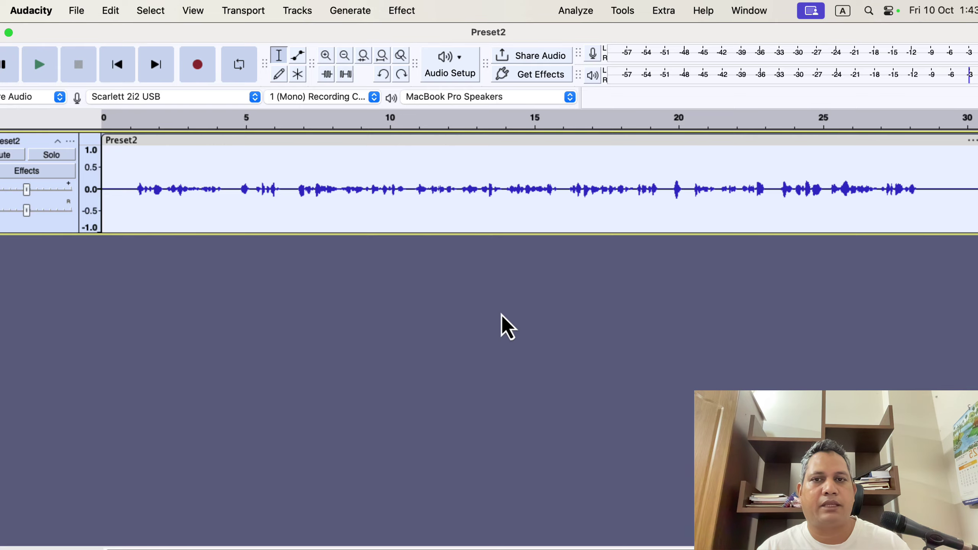
- Apply Normalize to the selected Preset2 clip with DC offset removal and a peak amplitude of -3.0 dB
left_click(403, 10)
mouse_move(442, 122)
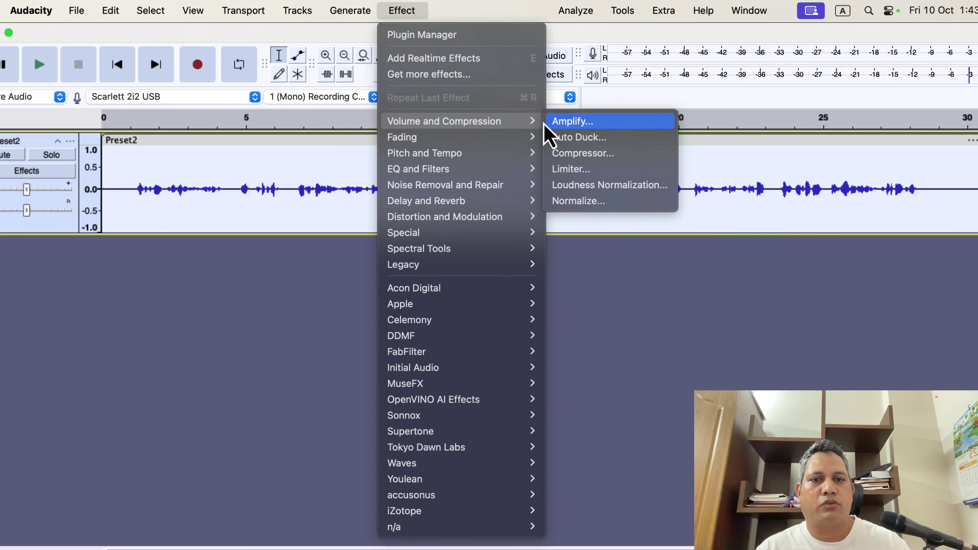
left_click(563, 202)
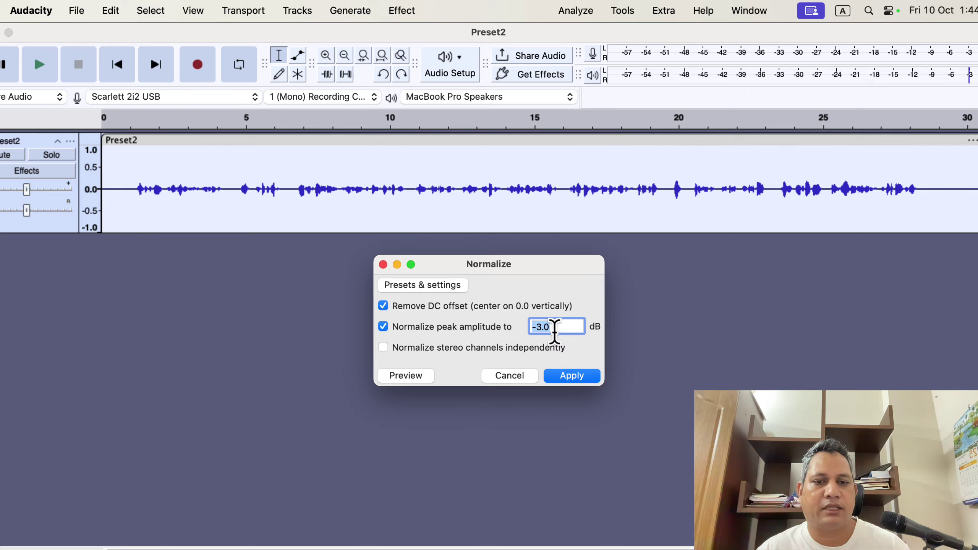
left_click(574, 377)
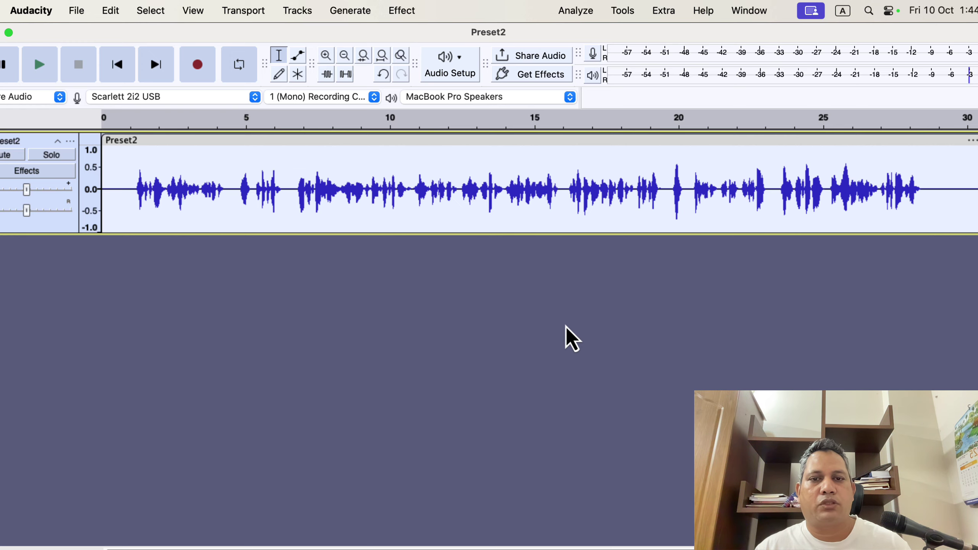
- Run ACX Check twice on the normalized clip to examine its peak, RMS and noise floor levels, dismissing each report
left_click(574, 11)
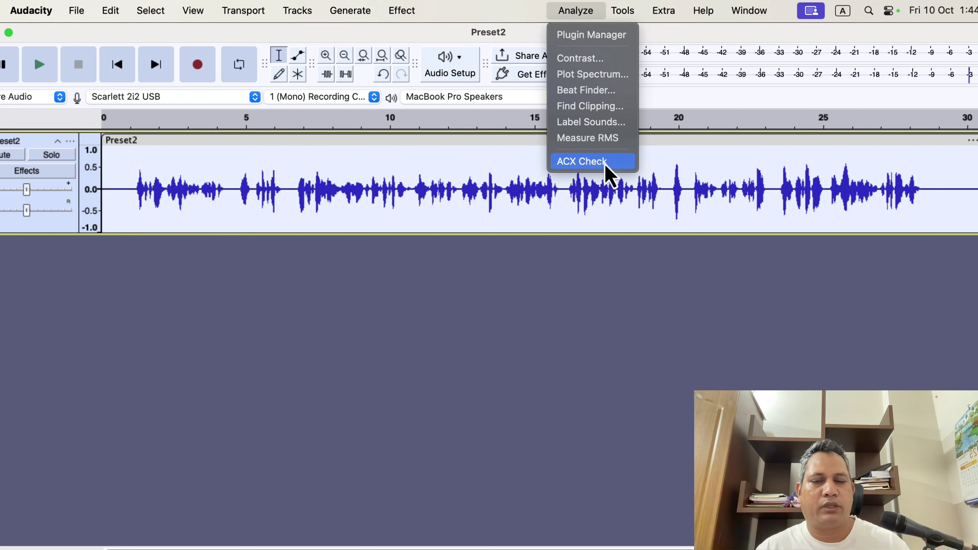
left_click(624, 165)
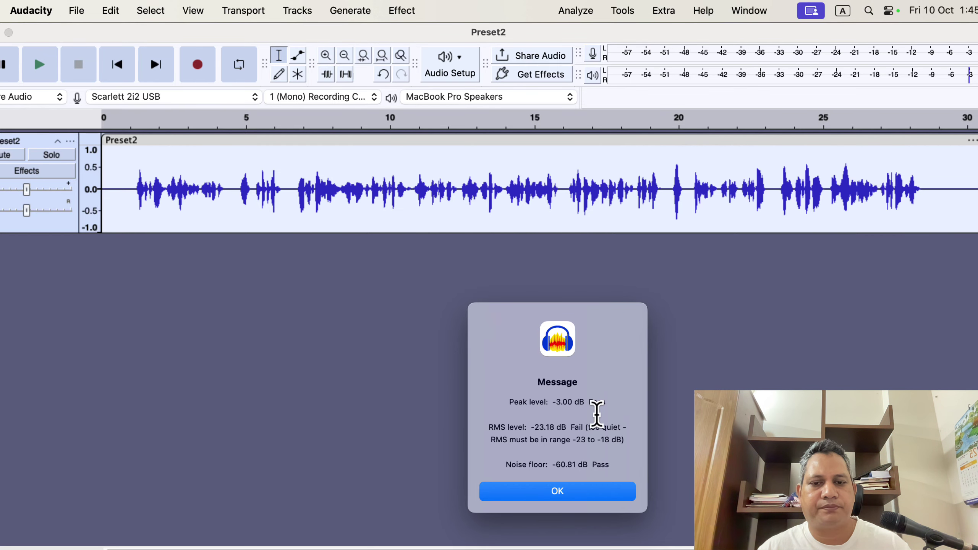
left_click(578, 491)
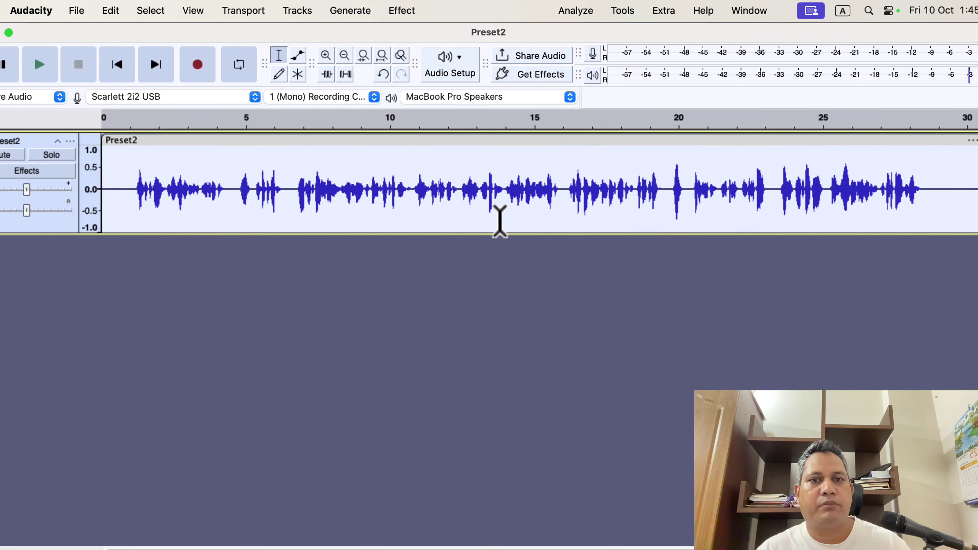
left_click(573, 11)
left_click(586, 160)
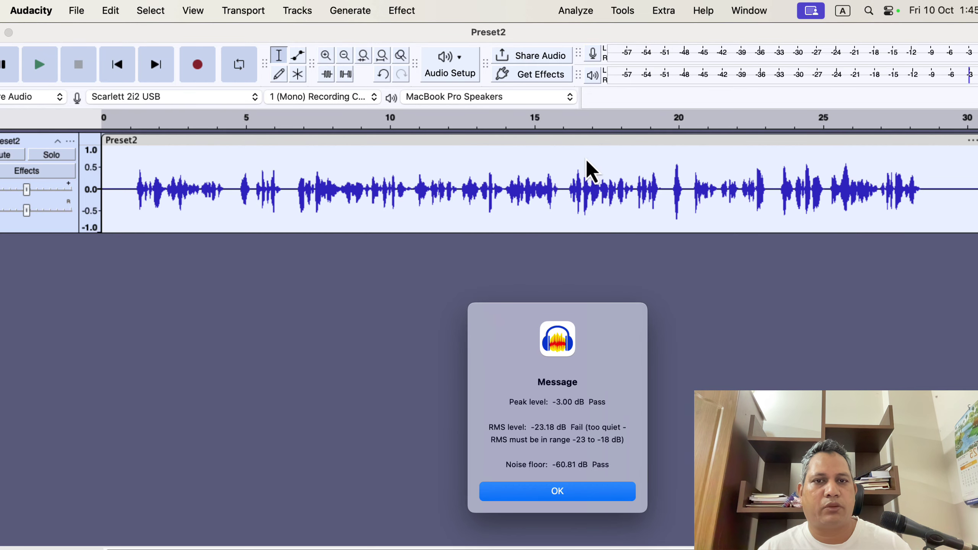
left_click(559, 493)
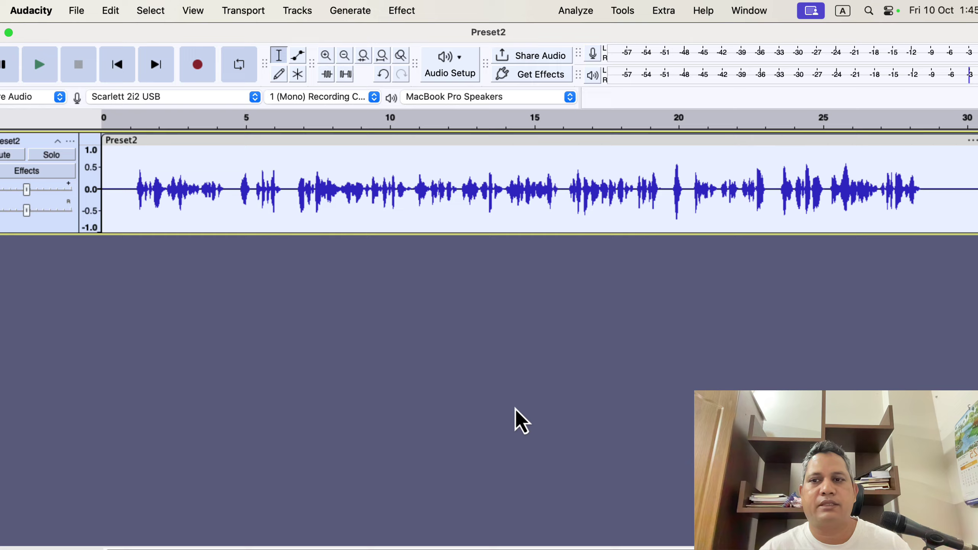
- Select about the first 1.1 seconds of silence in the Preset2 clip and capture it as the Noise Reduction noise profile
left_click_drag(135, 195, 102, 191)
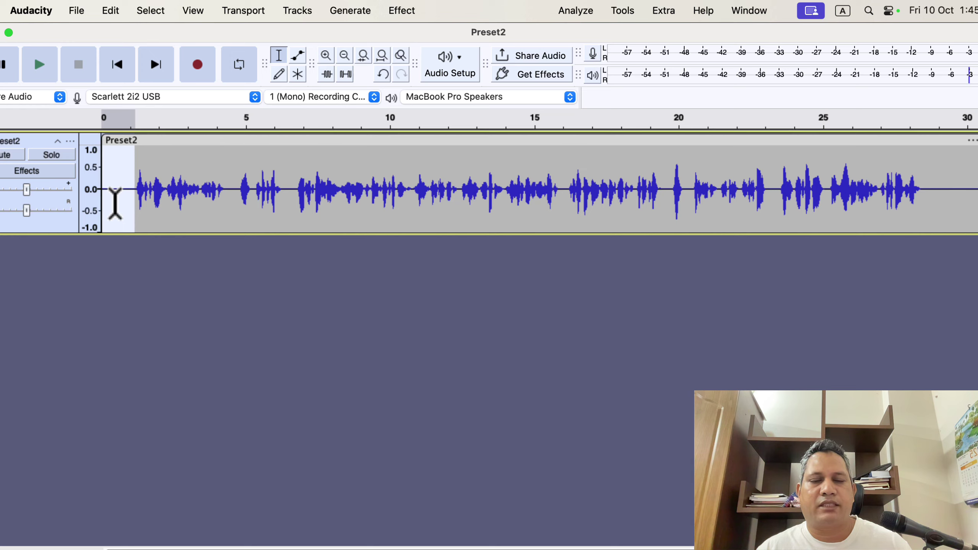
left_click(400, 11)
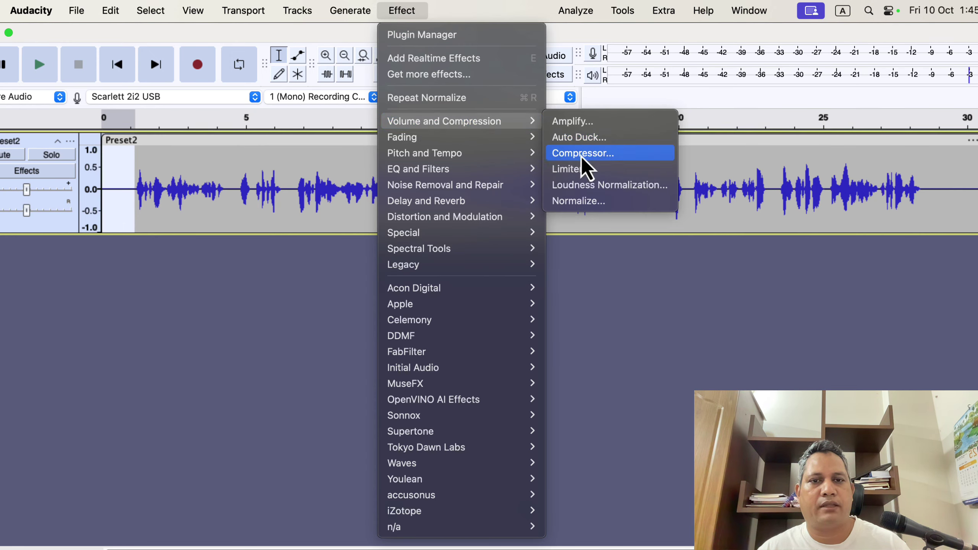
mouse_move(478, 187)
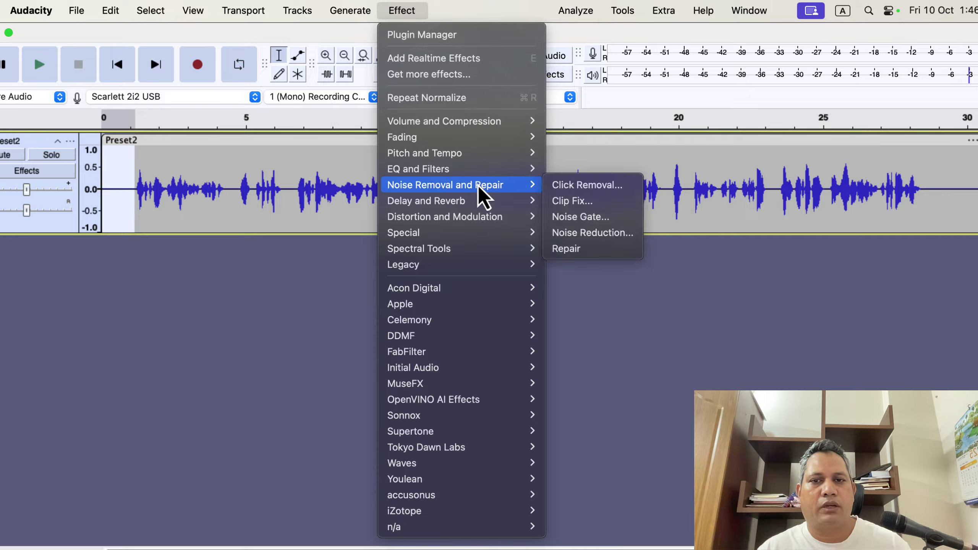
left_click(581, 233)
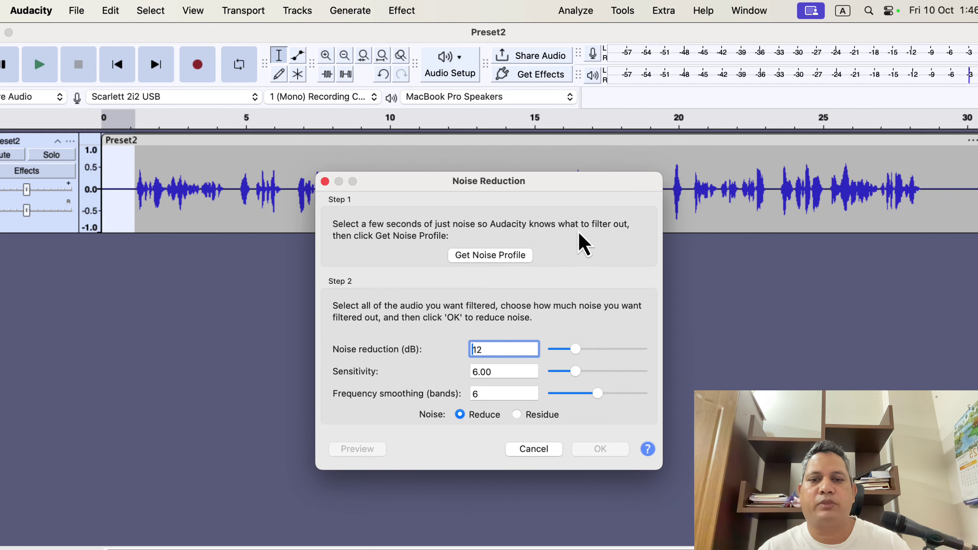
left_click(487, 254)
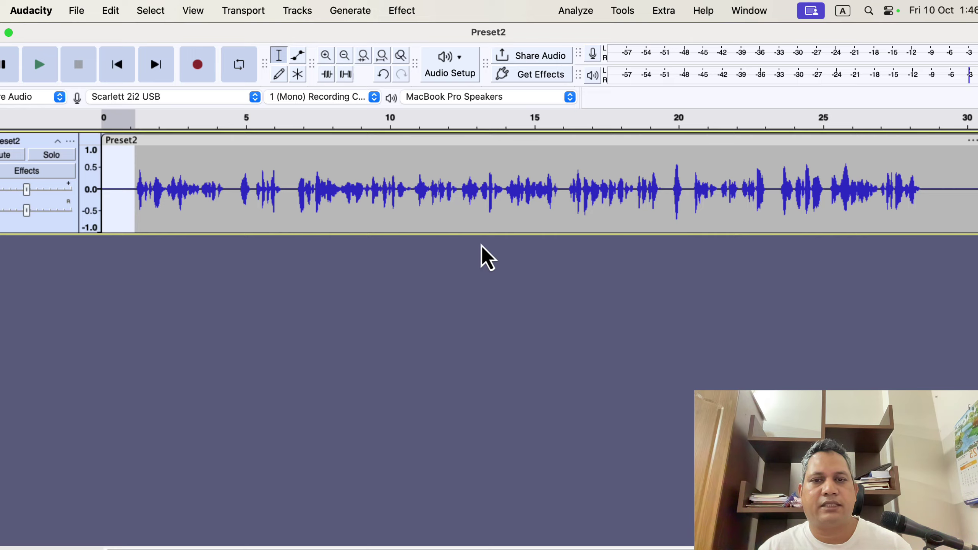
- Select the whole Preset2 clip, reopen Noise Reduction and set its sensitivity to 6
double_click(430, 195)
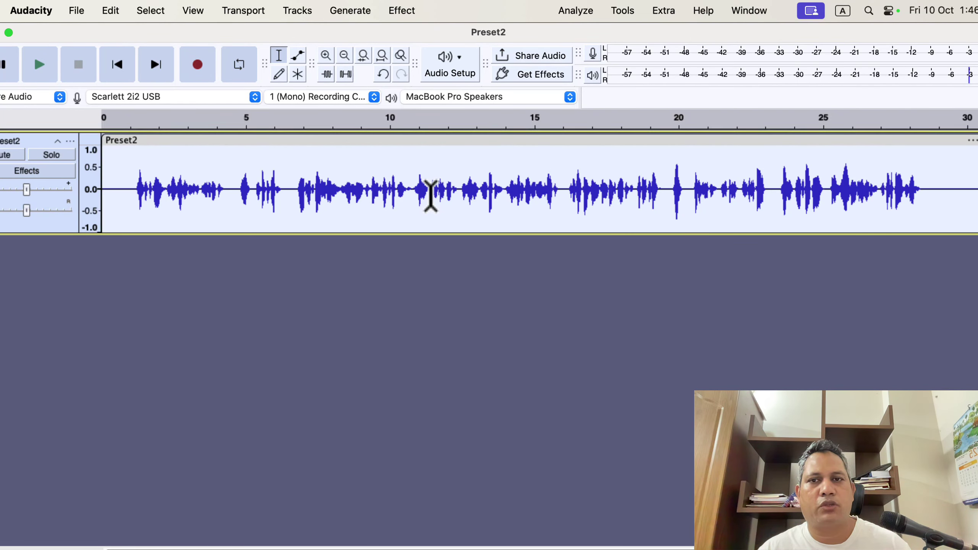
left_click(409, 12)
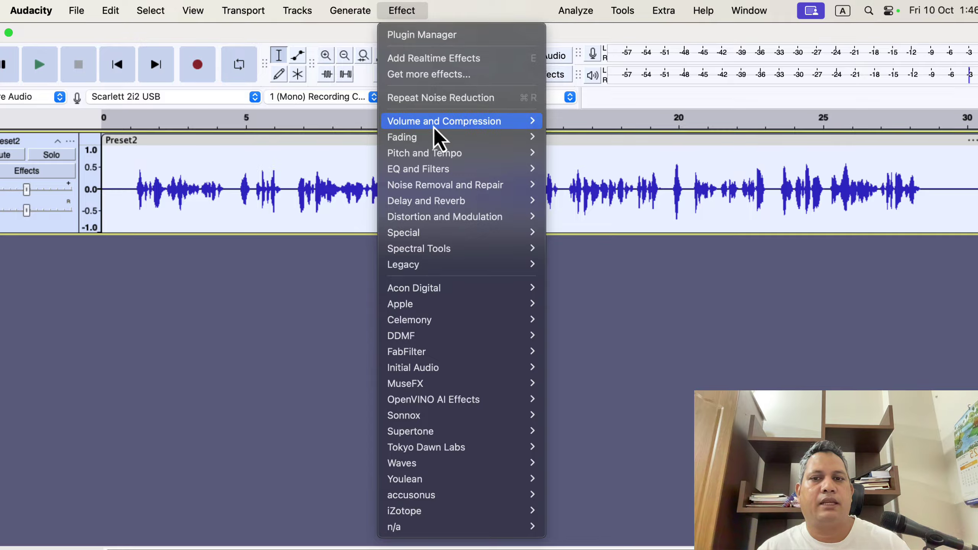
mouse_move(452, 184)
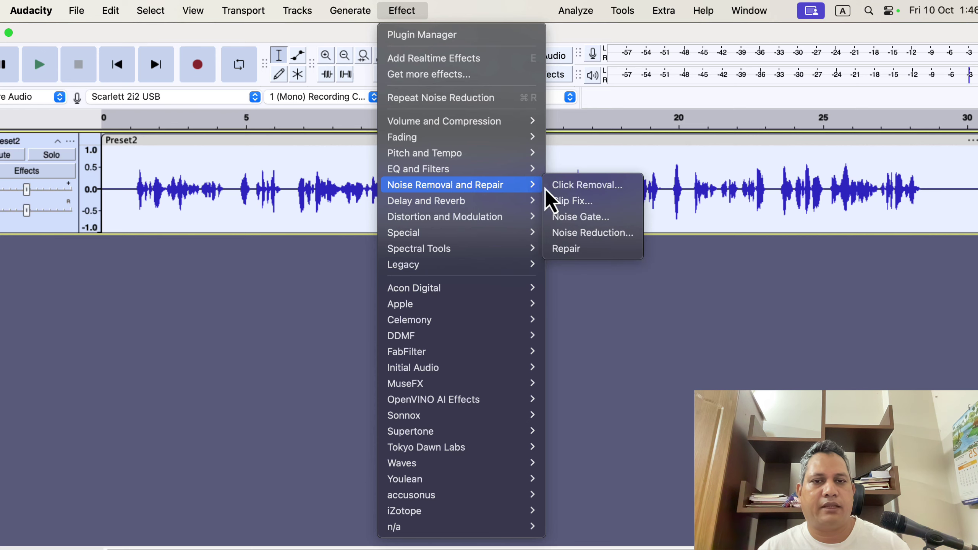
left_click(593, 232)
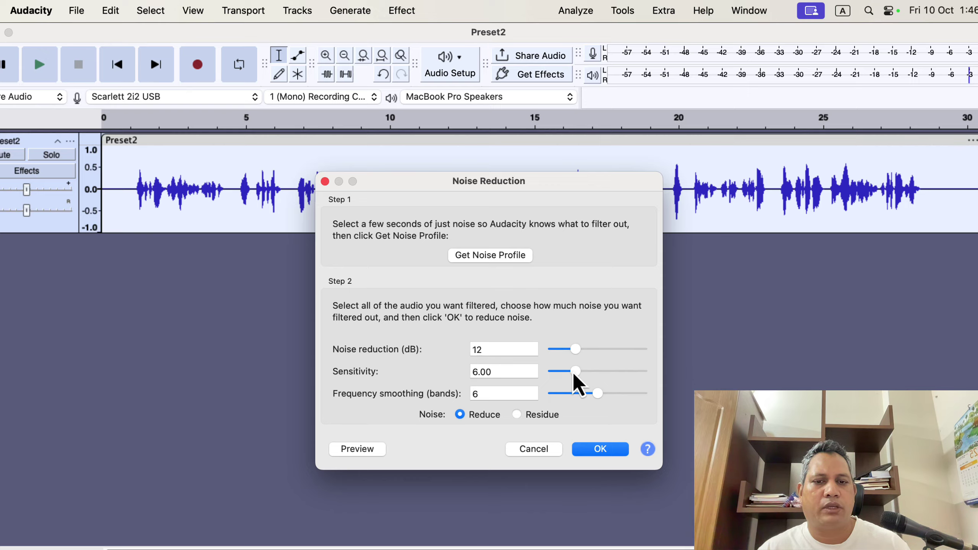
left_click_drag(573, 372, 654, 377)
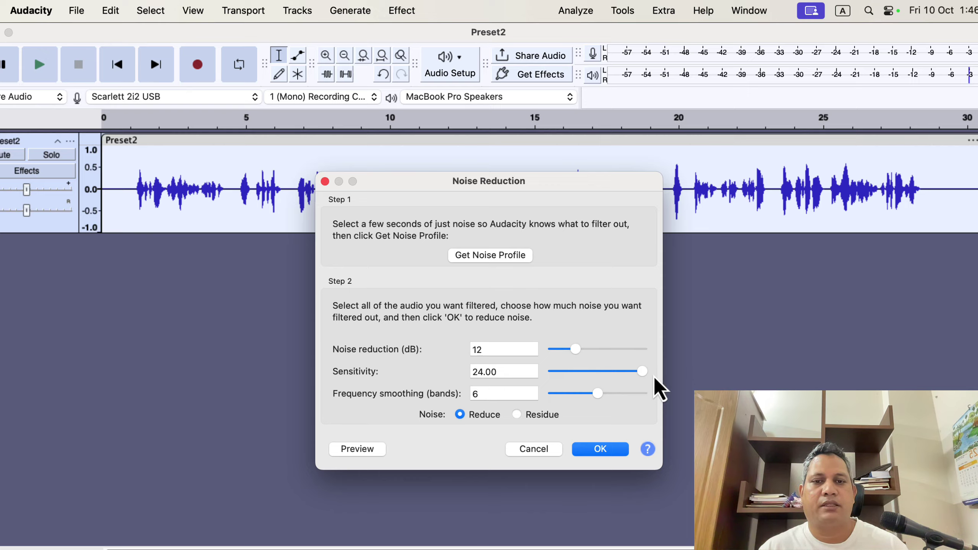
left_click_drag(640, 369, 570, 372)
double_click(517, 370)
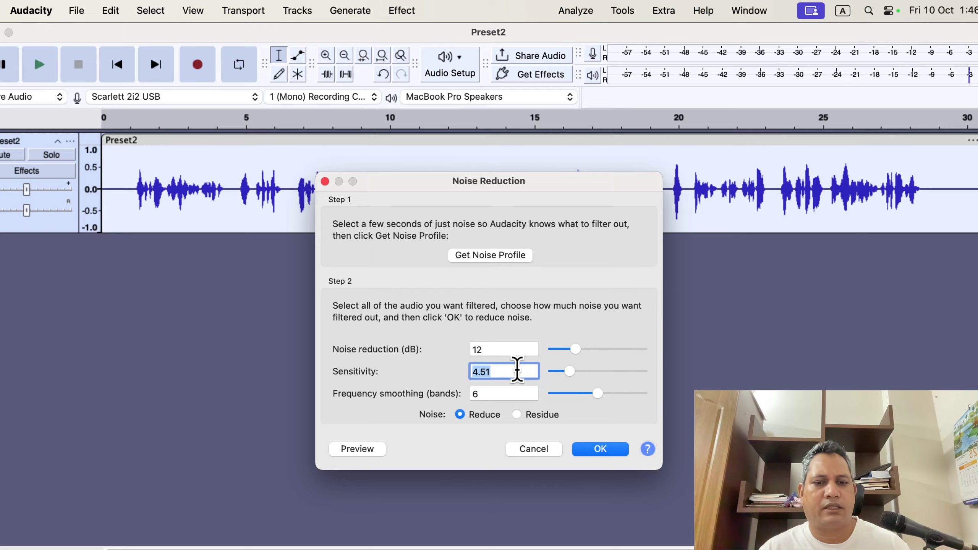
type("6")
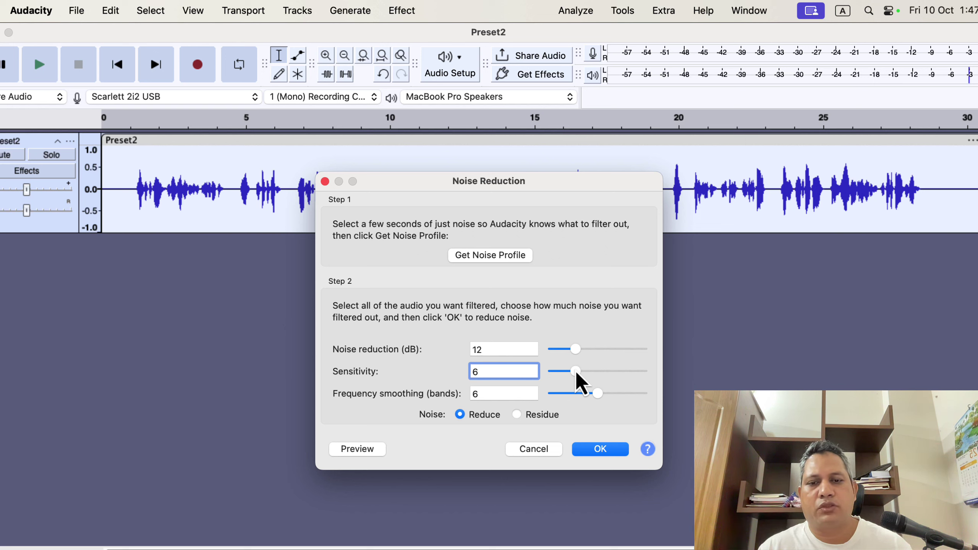
- Set the noise reduction amount to 12 dB and apply the effect with 6 frequency smoothing bands
left_click(493, 393)
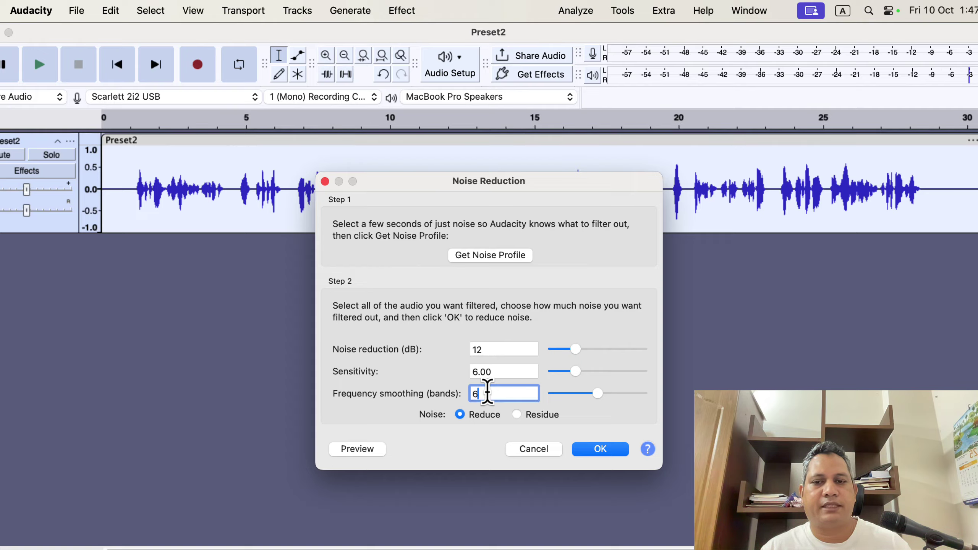
left_click(492, 350)
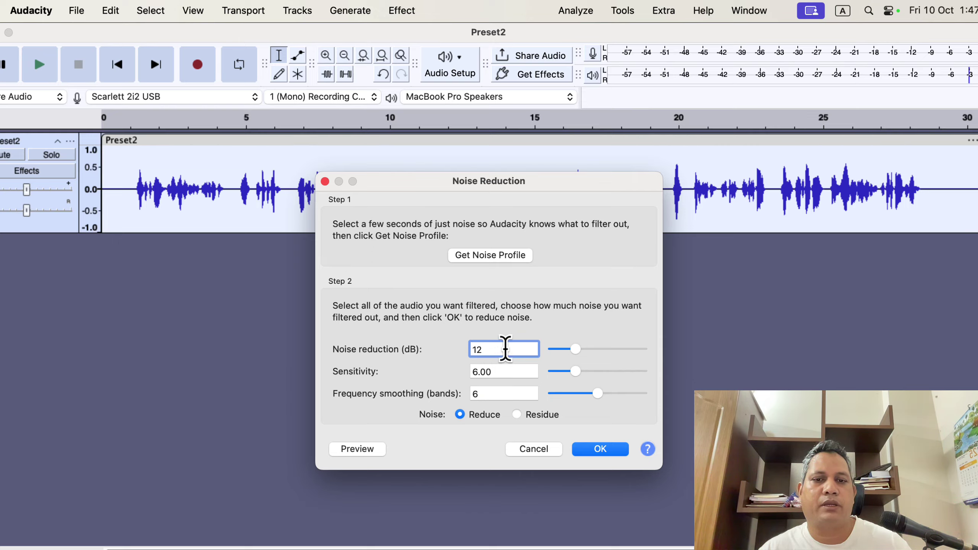
left_click_drag(574, 351, 564, 351)
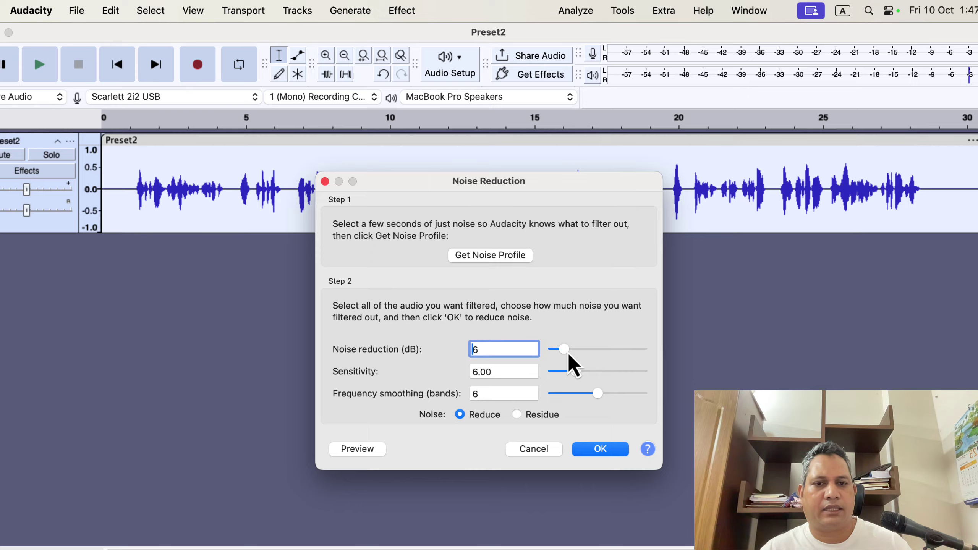
left_click_drag(572, 351, 573, 350)
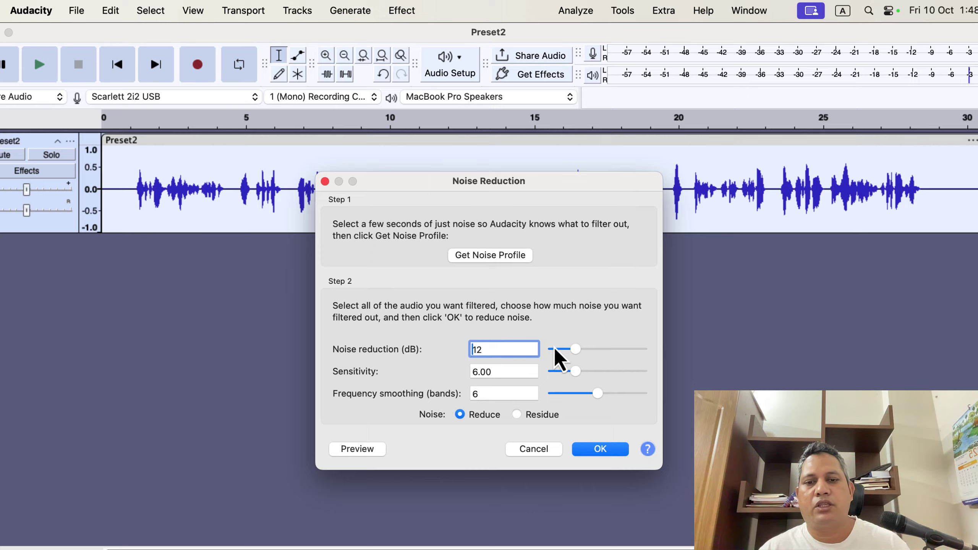
left_click(598, 449)
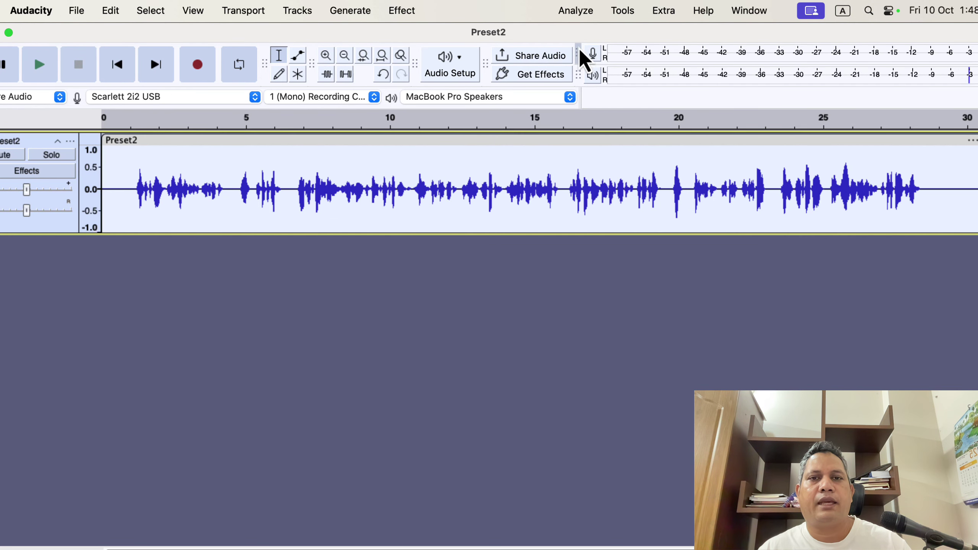
- Run ACX Check on the noise-reduced clip to examine its levels and noise floor, and dismiss the report
left_click(580, 13)
left_click(593, 159)
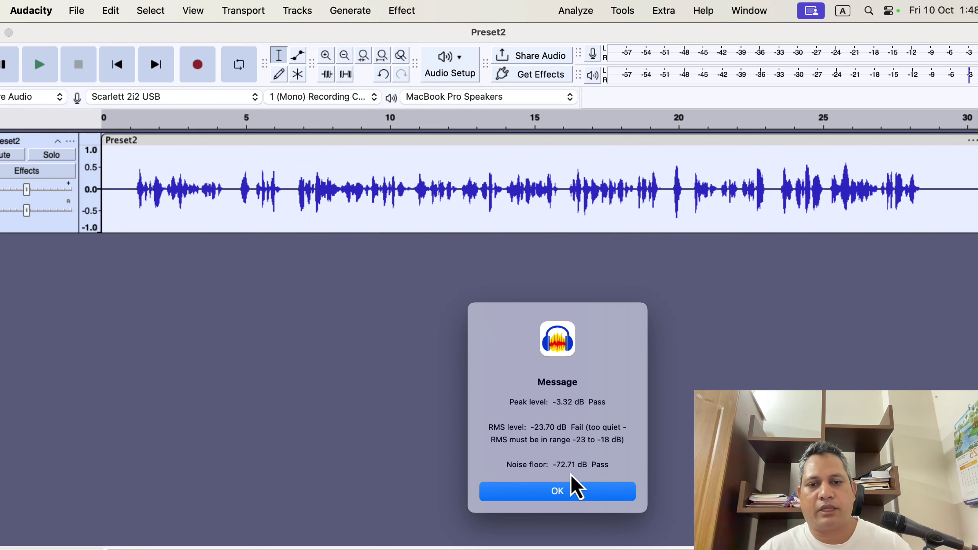
left_click(558, 490)
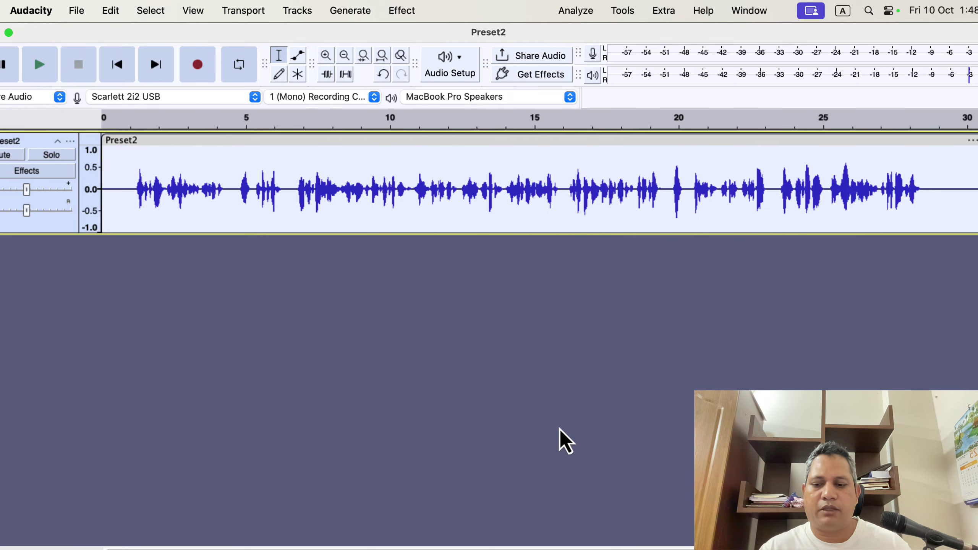
- Switch to the Sound better Guide document in Chrome and read through Steps 1 and 2 to the Step 3 instructions
key("super+Tab")
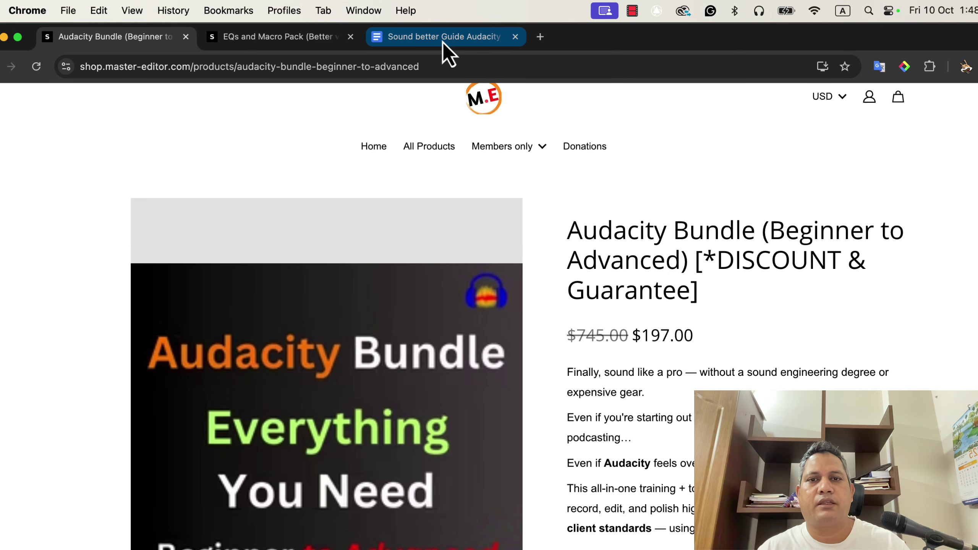
left_click(444, 41)
scroll(431, 266, "down", 4)
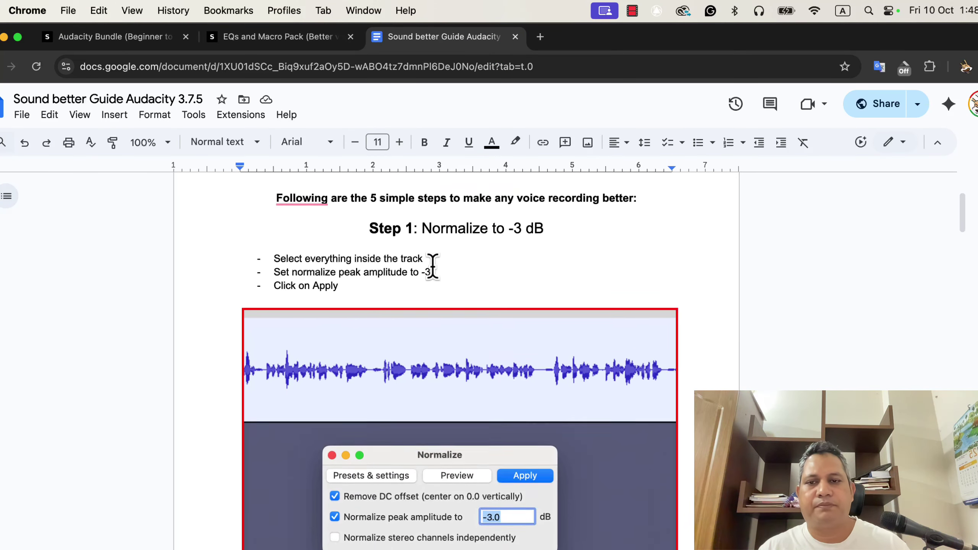
scroll(432, 266, "down", 13)
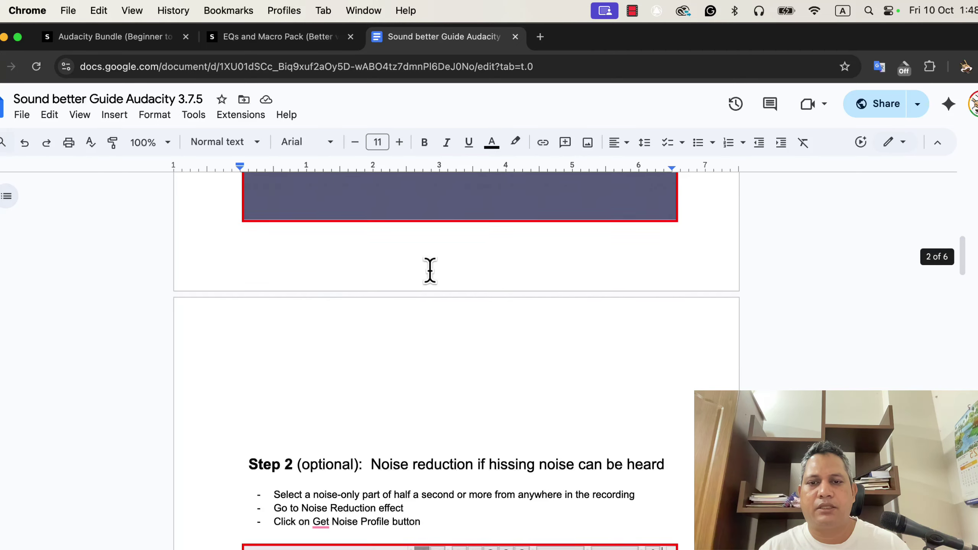
scroll(430, 271, "down", 8)
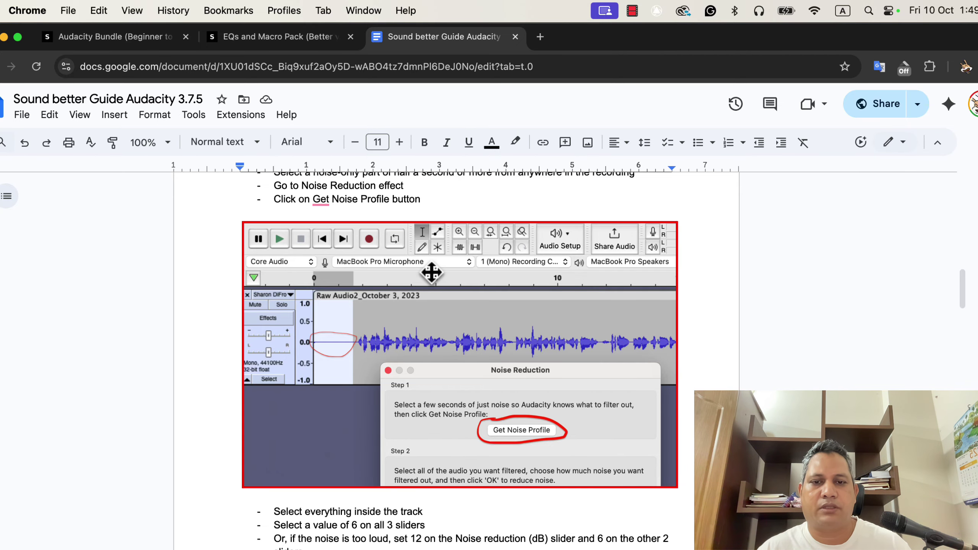
scroll(432, 272, "down", 15)
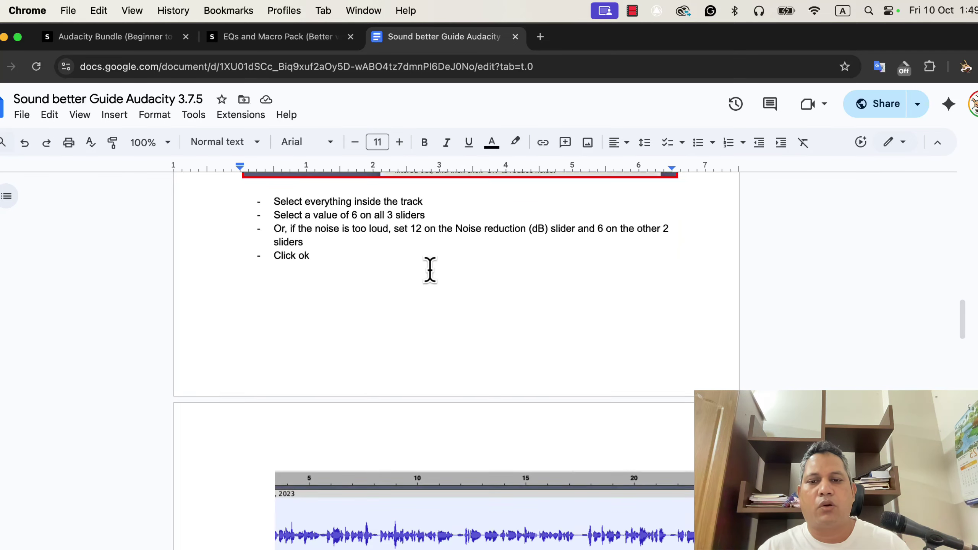
scroll(430, 270, "down", 5)
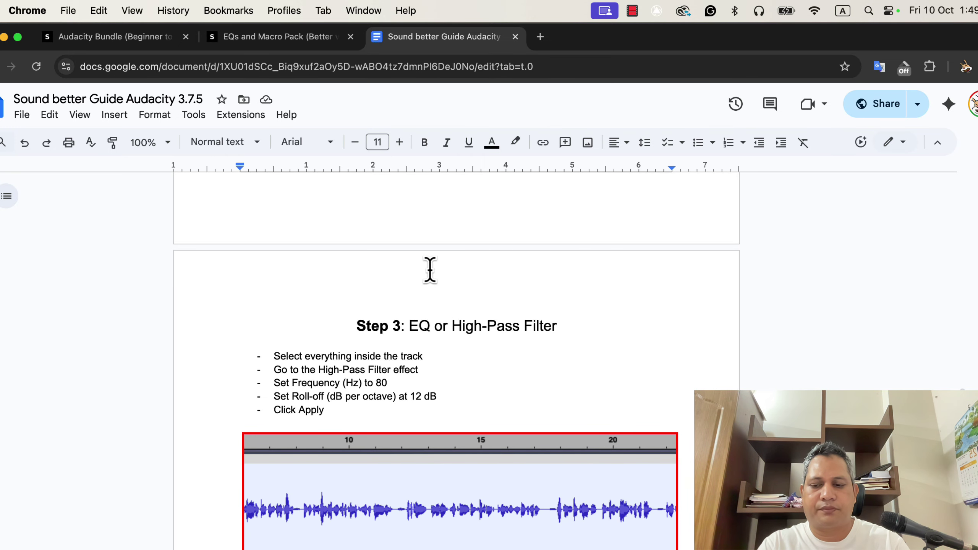
- Switch to Audacity, open Filter Curve EQ for the Preset2 clip and load the Defaults factory preset
key("super+Tab")
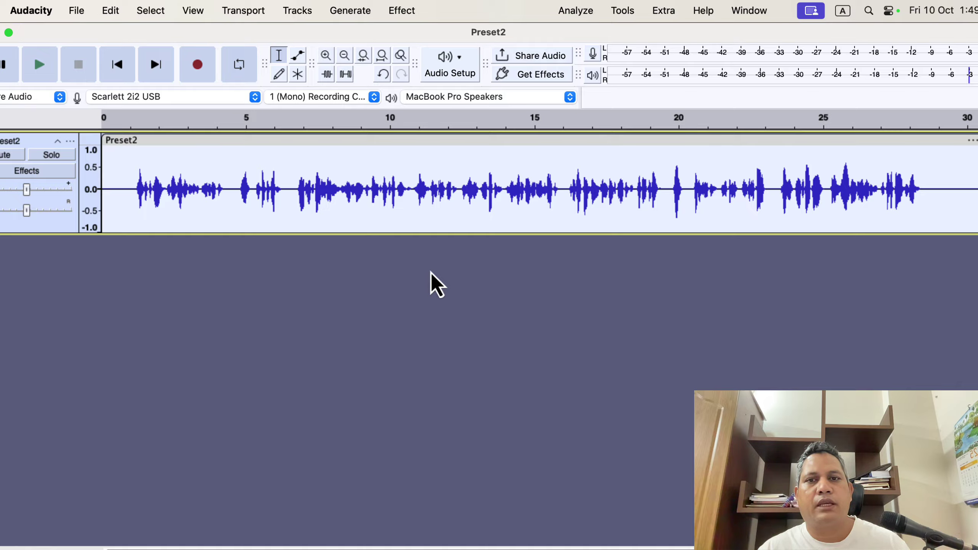
left_click(395, 7)
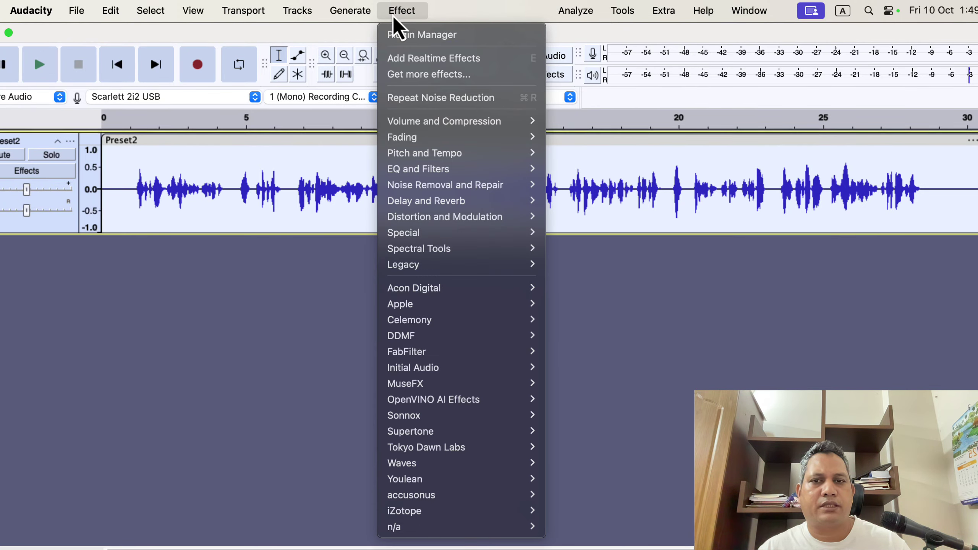
mouse_move(429, 170)
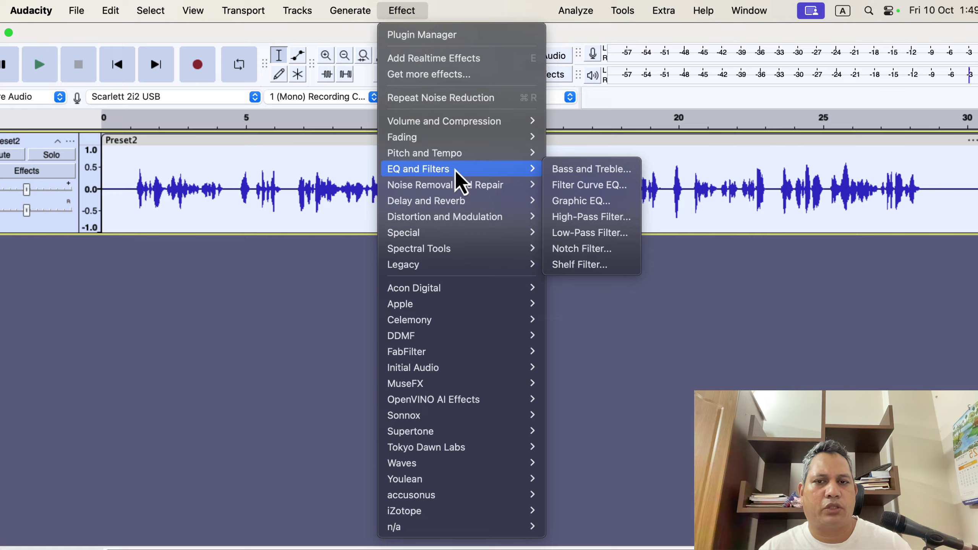
left_click(624, 185)
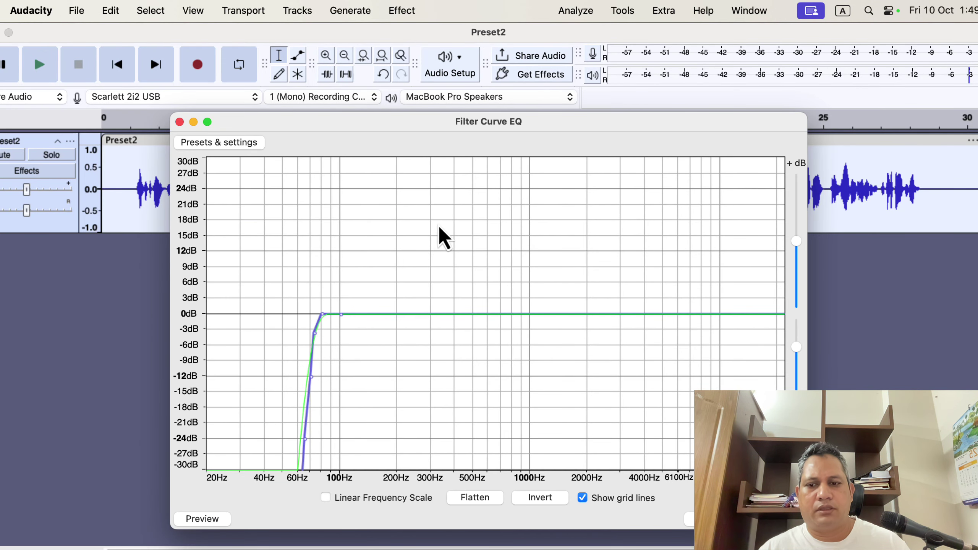
left_click(250, 145)
mouse_move(261, 216)
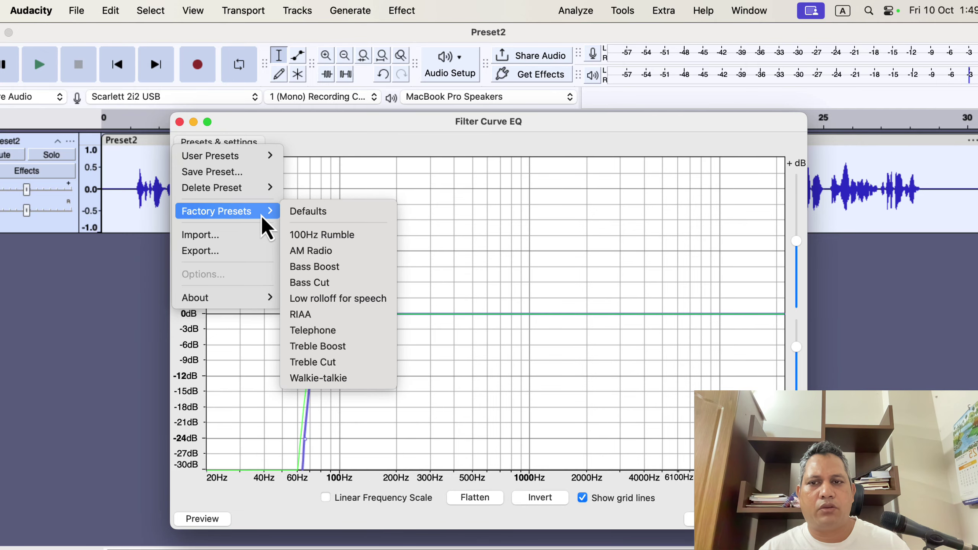
left_click(308, 211)
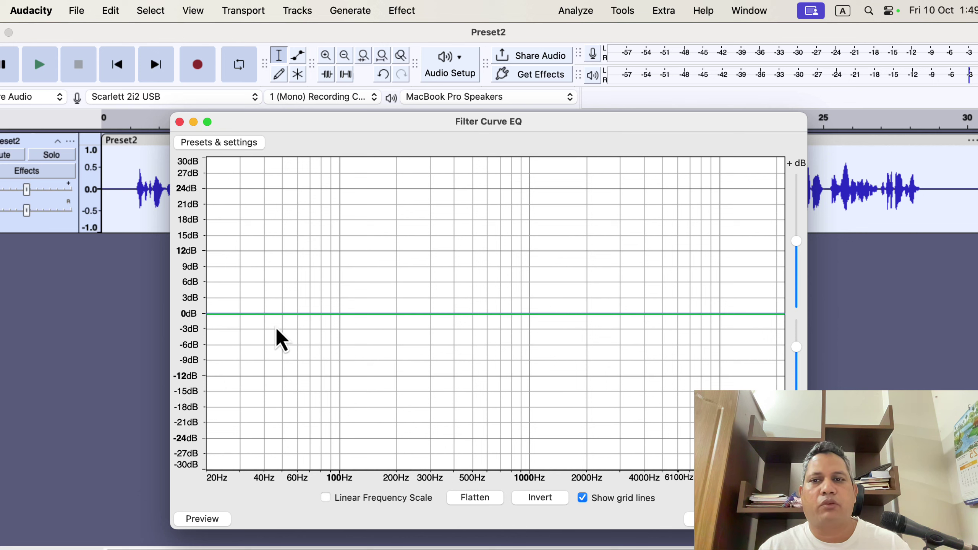
- Load the Low rolloff for speech preset and steepen its curve to reach 0 dB at about 80 Hz and about -4 dB just below
left_click(210, 144)
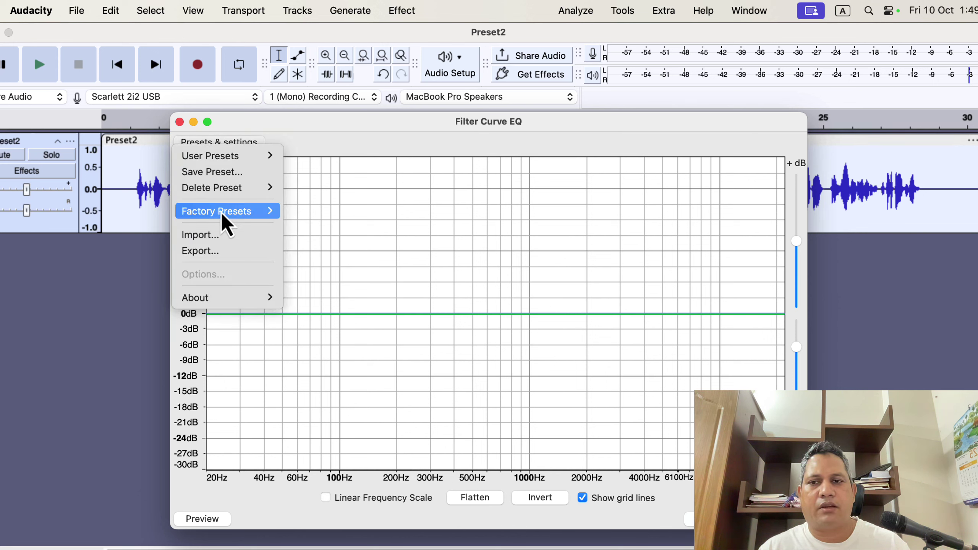
mouse_move(223, 219)
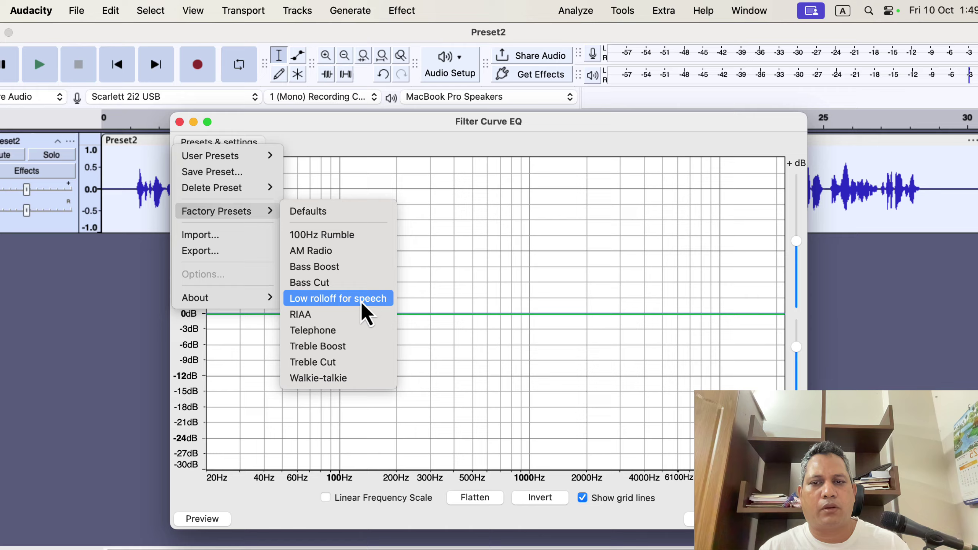
left_click(376, 299)
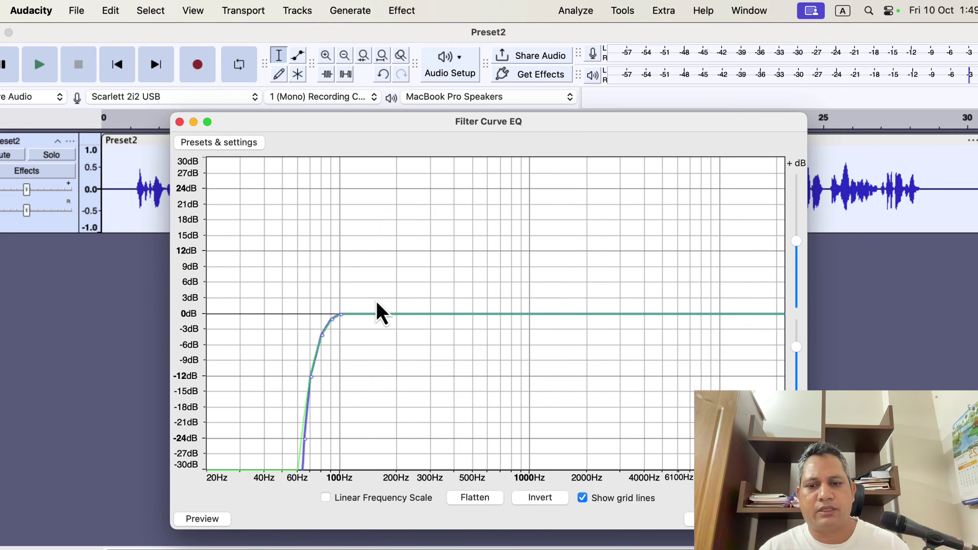
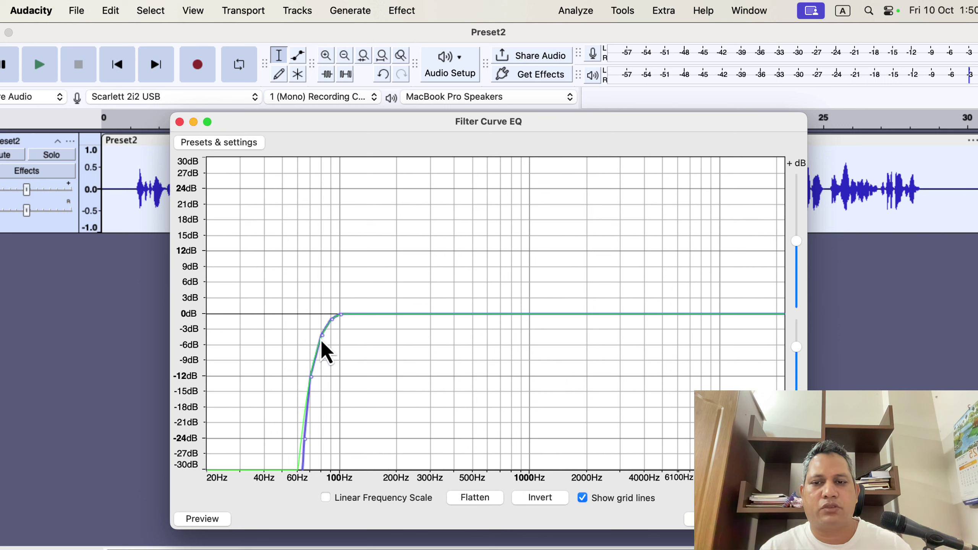
left_click_drag(323, 341, 322, 316)
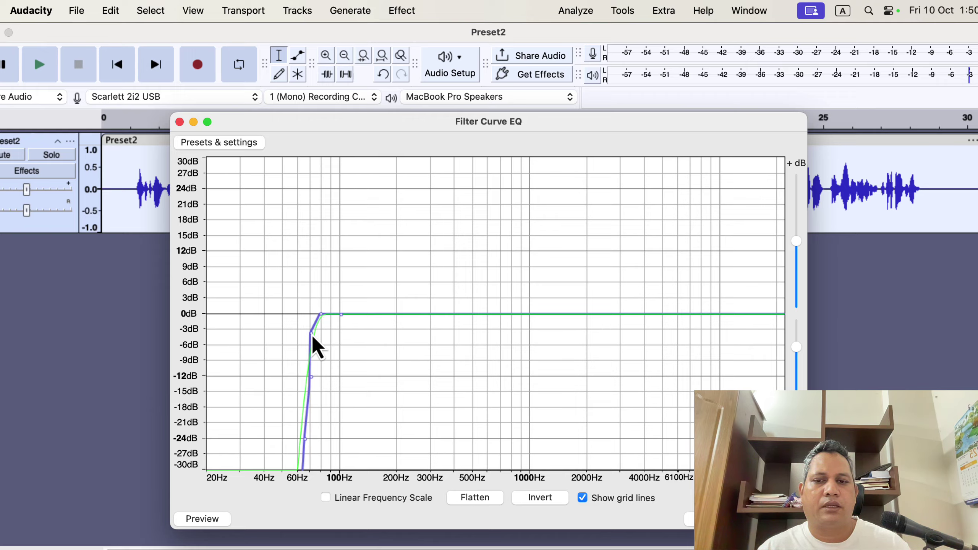
left_click_drag(311, 333, 315, 336)
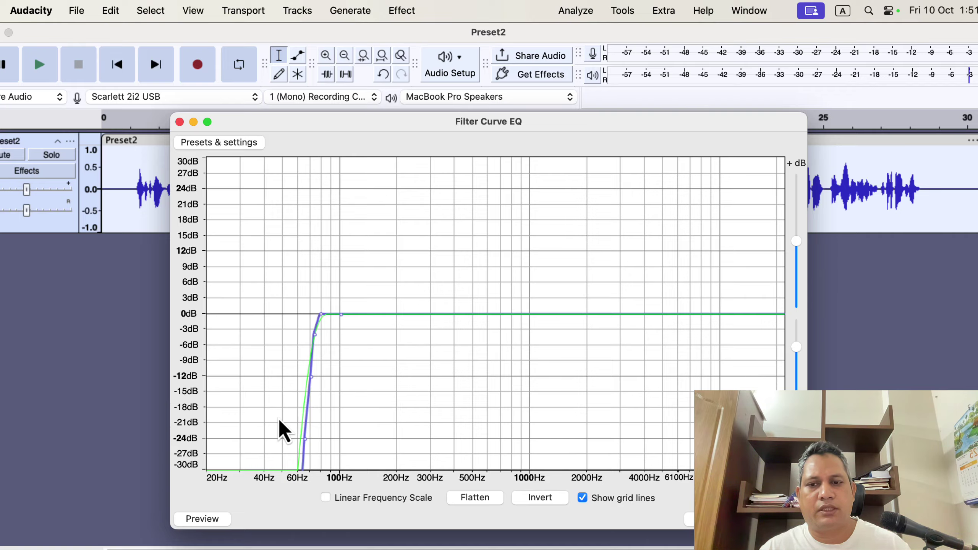
- Try a treble boost of about 3 dB above roughly 8000 Hz, and remove the added points from the EQ curve
left_click(656, 312)
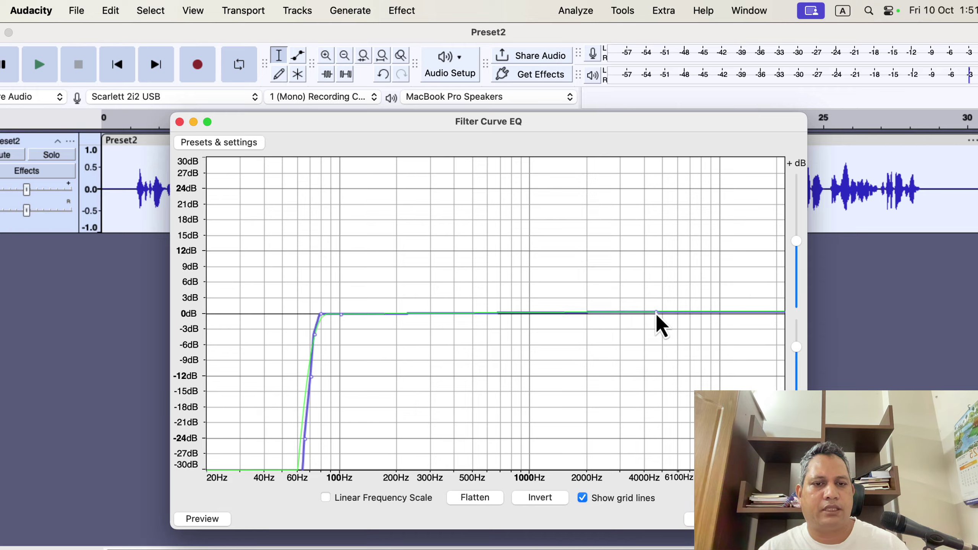
left_click_drag(705, 313, 706, 297)
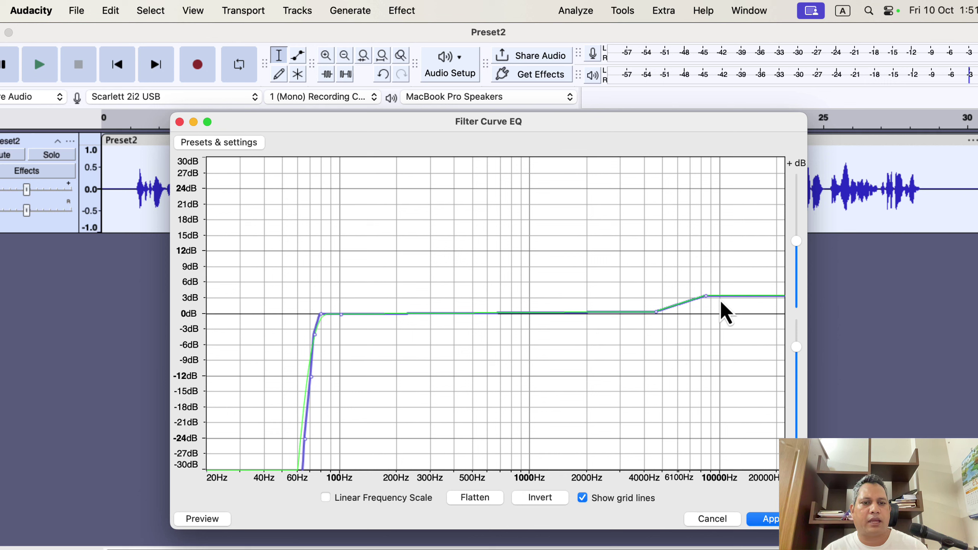
left_click_drag(706, 296, 890, 302)
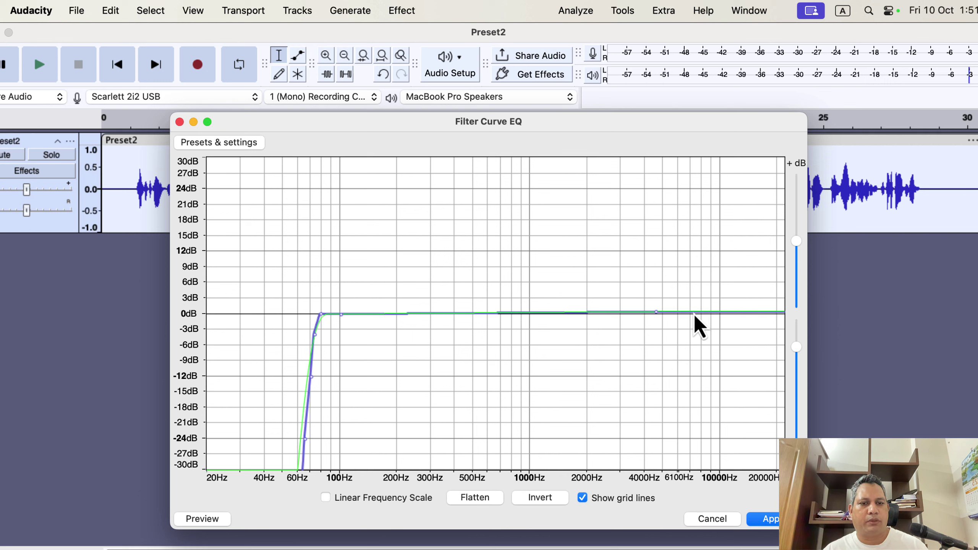
left_click_drag(657, 312, 808, 317)
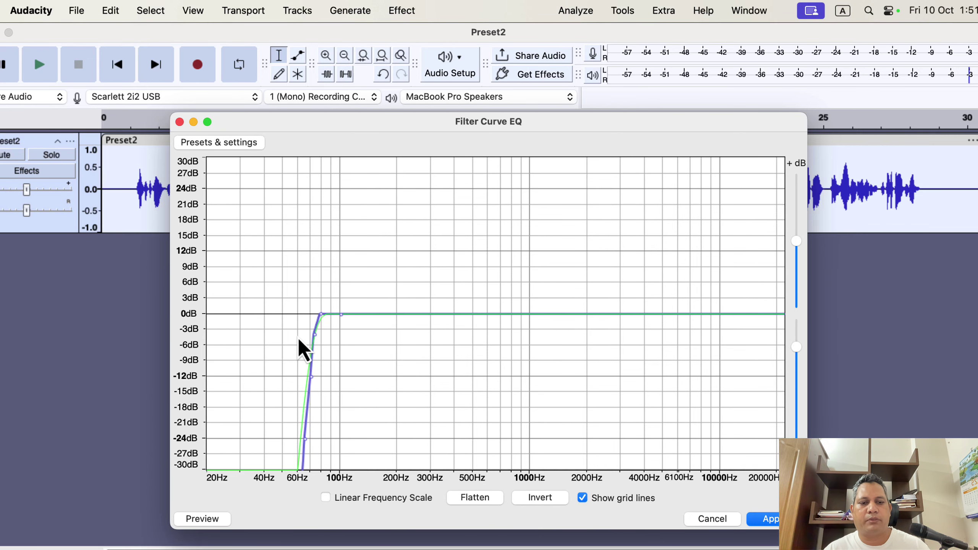
- Apply the Filter Curve EQ to the clip, and open the Compressor effect with its dialog clear of the waveform
left_click(789, 519)
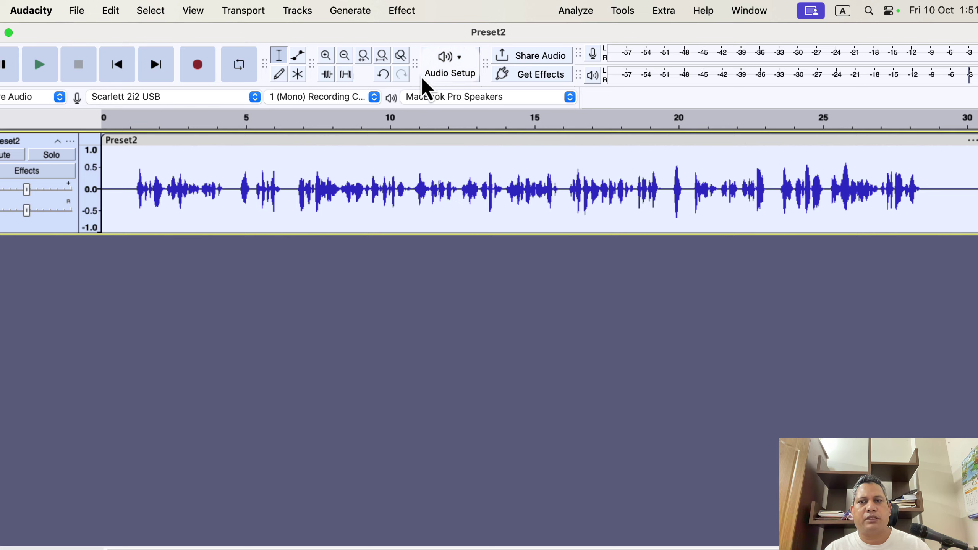
left_click(409, 17)
mouse_move(434, 124)
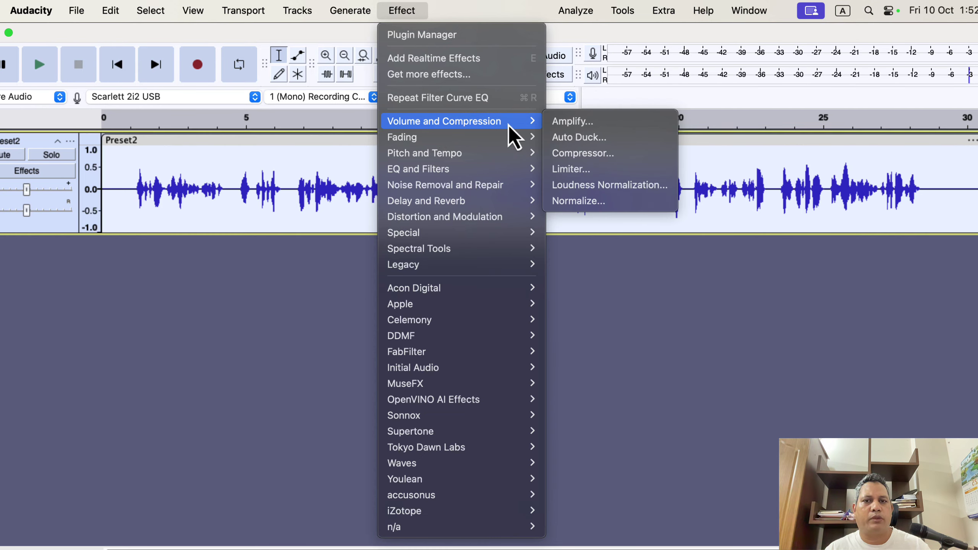
left_click(625, 156)
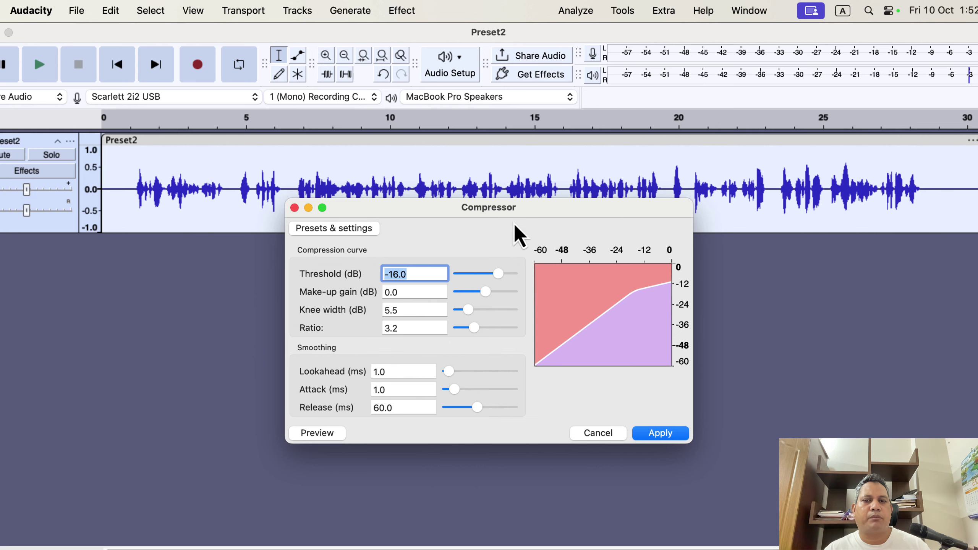
left_click_drag(511, 214, 511, 248)
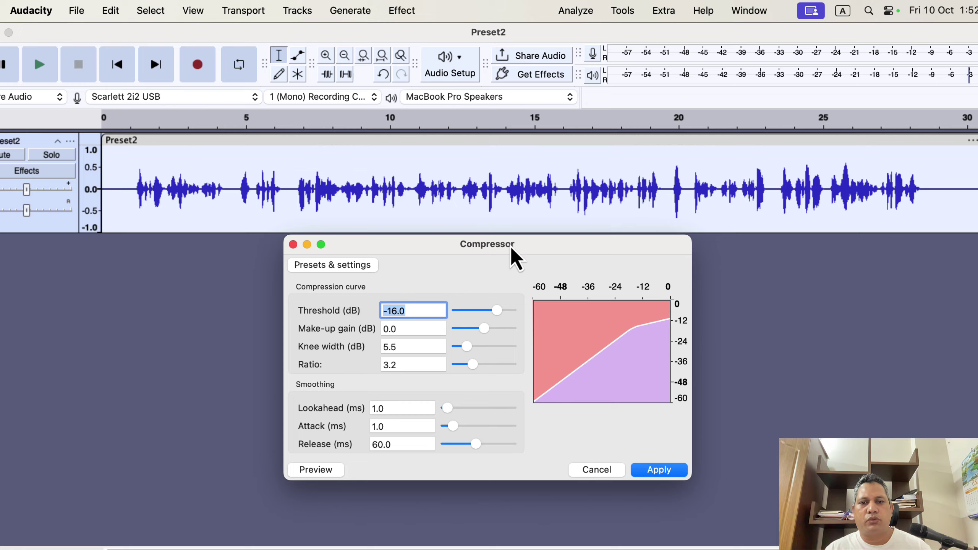
- Load the Lead Vocals factory preset in the Compressor and set the threshold to -15 dB
left_click(344, 265)
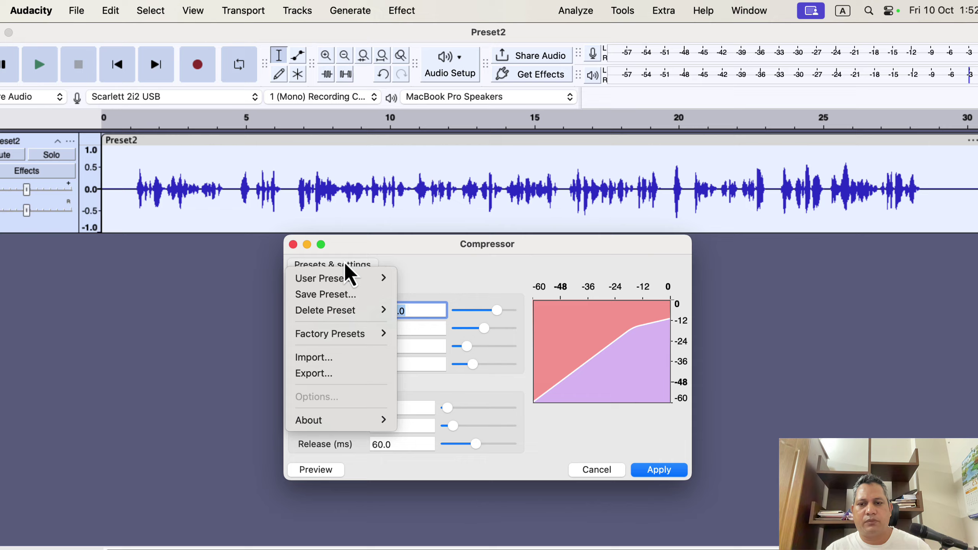
mouse_move(356, 333)
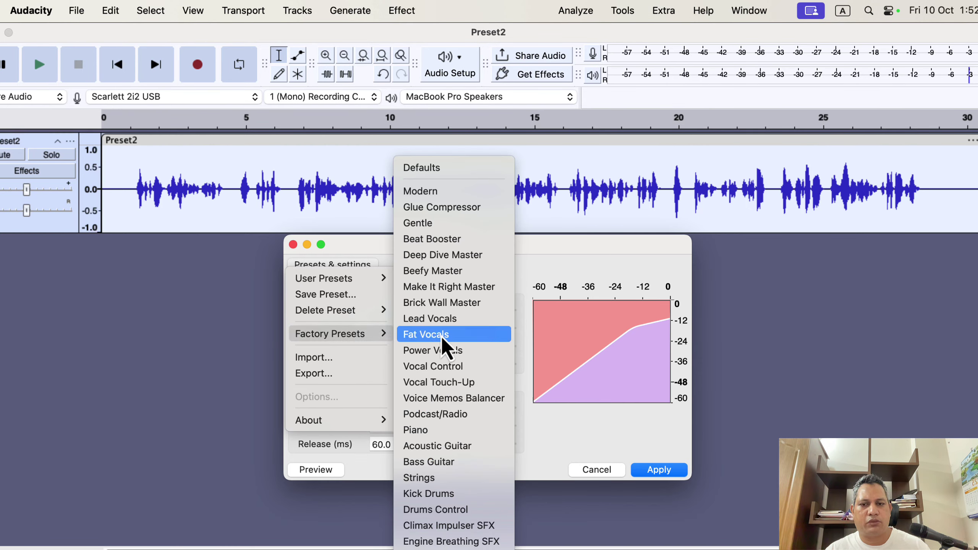
left_click(485, 321)
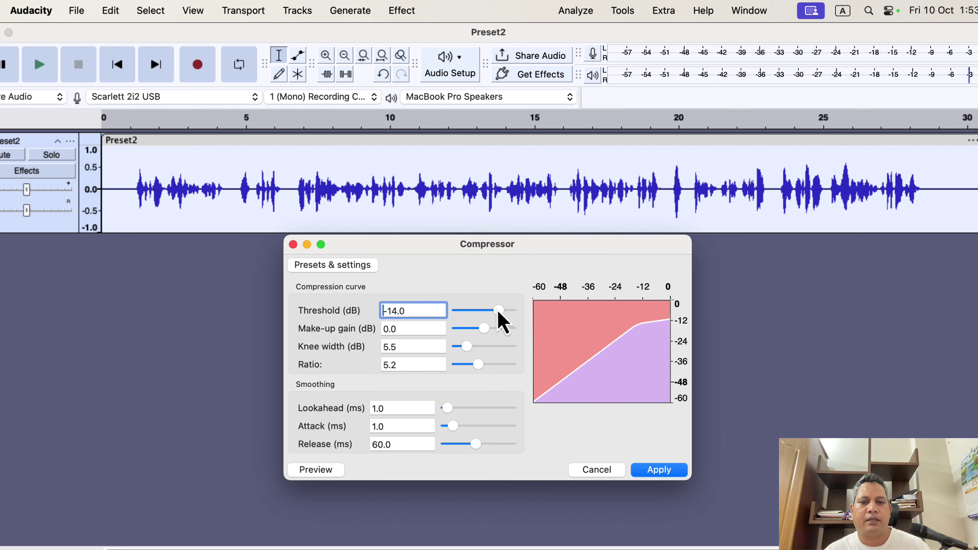
left_click_drag(497, 310, 486, 310)
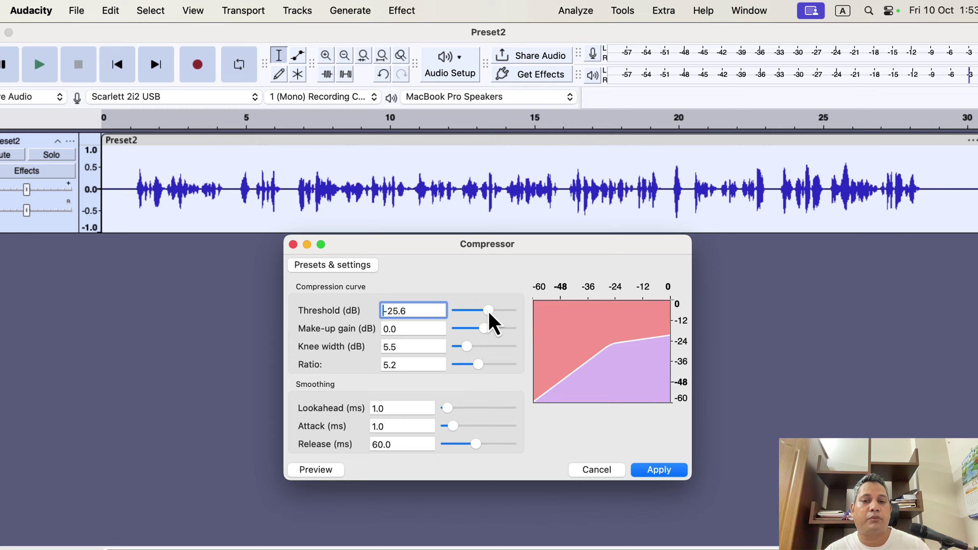
left_click_drag(488, 311, 498, 310)
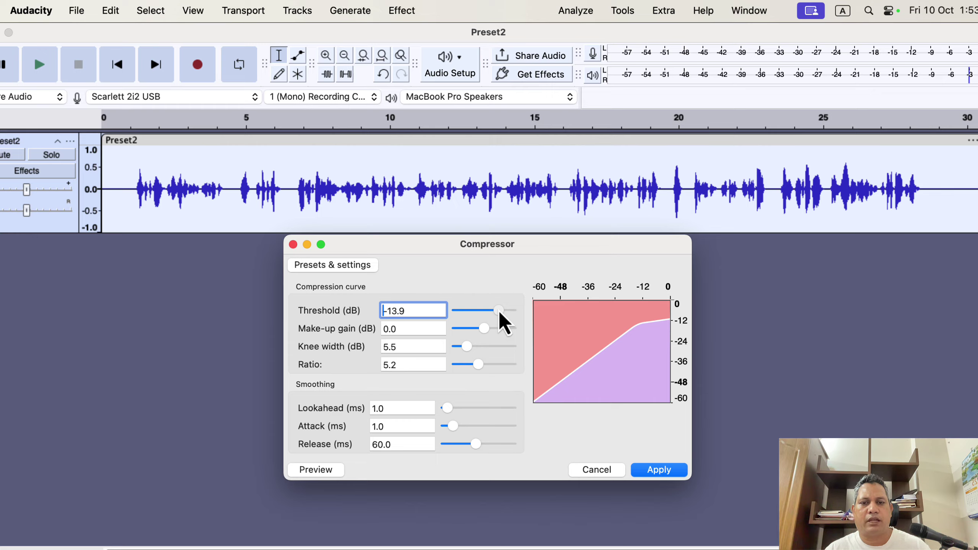
left_click_drag(498, 310, 493, 309)
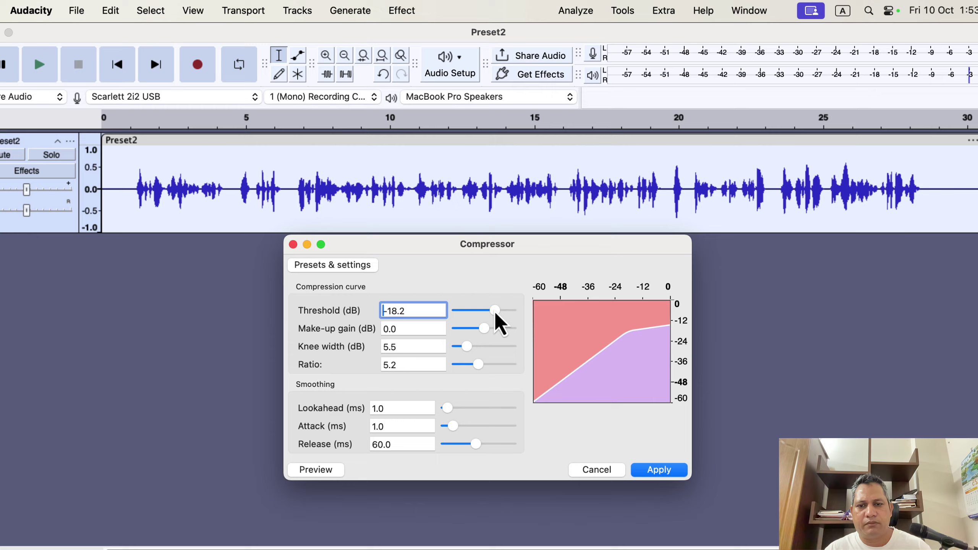
left_click_drag(493, 311, 498, 310)
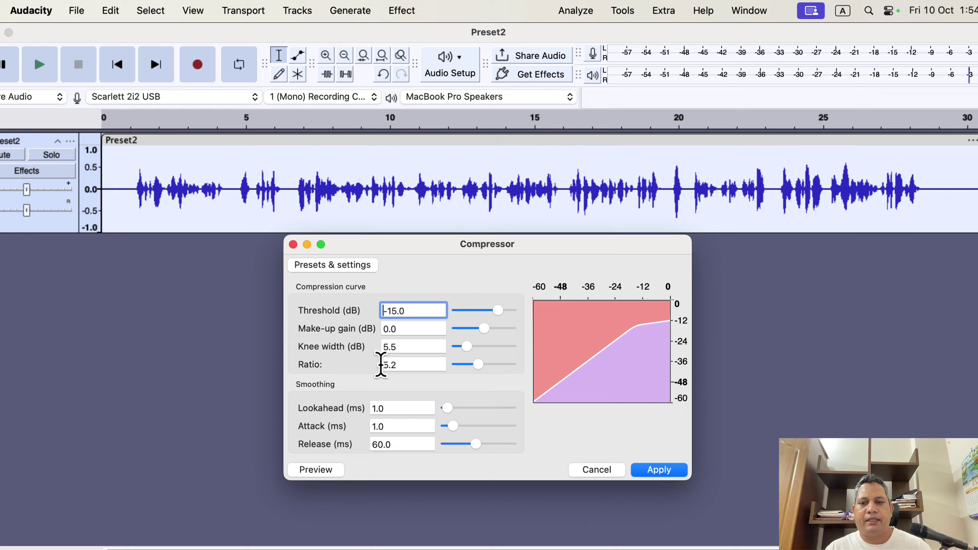
- Set the compression ratio to 2.7 and apply the Compressor to the Preset2 clip
left_click_drag(479, 365, 467, 366)
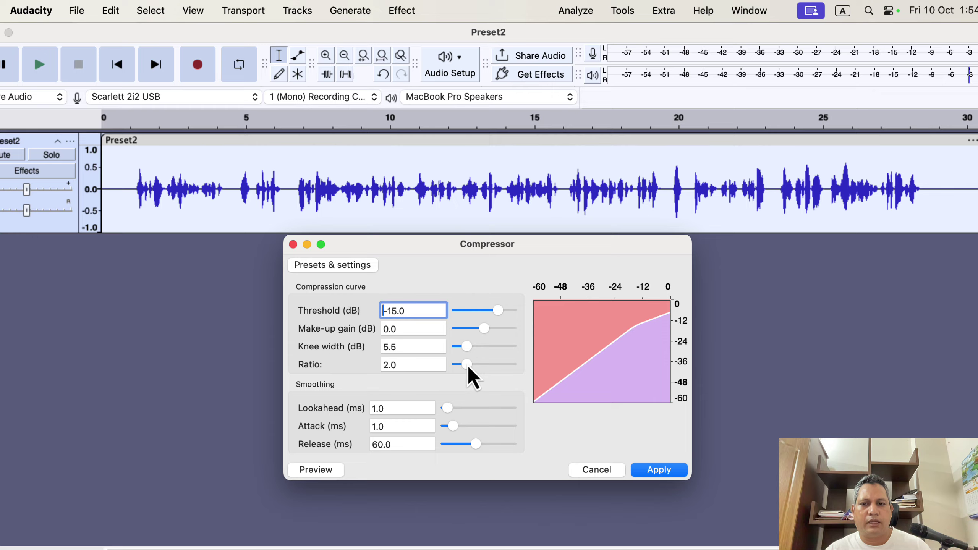
mouse_move(467, 365)
left_mouse_down()
mouse_move(514, 367)
mouse_move(469, 367)
left_mouse_up()
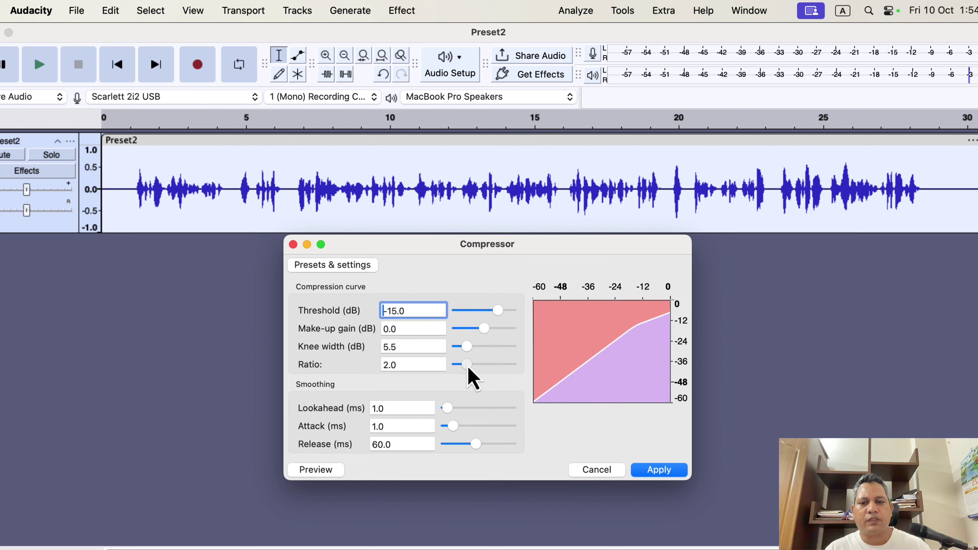
left_click_drag(467, 365, 472, 364)
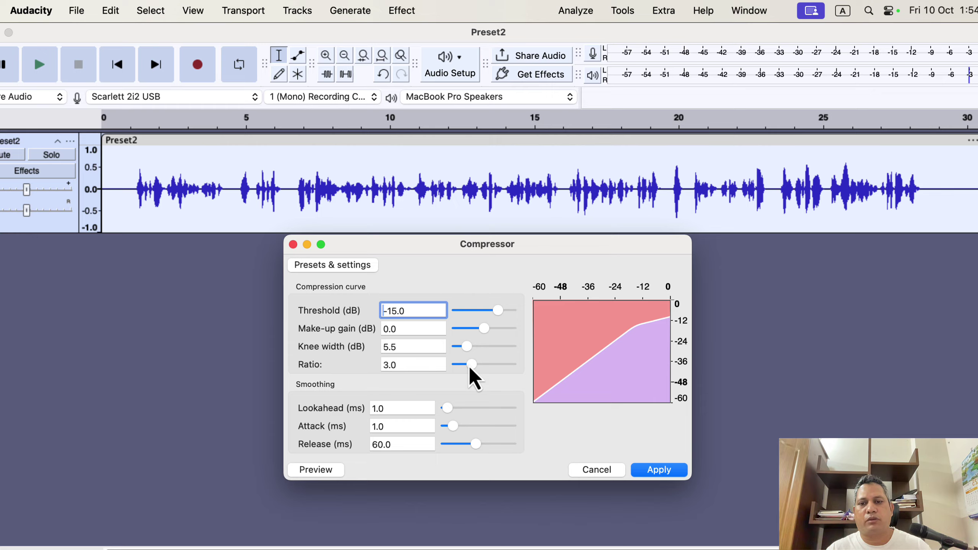
left_click_drag(470, 366, 470, 365)
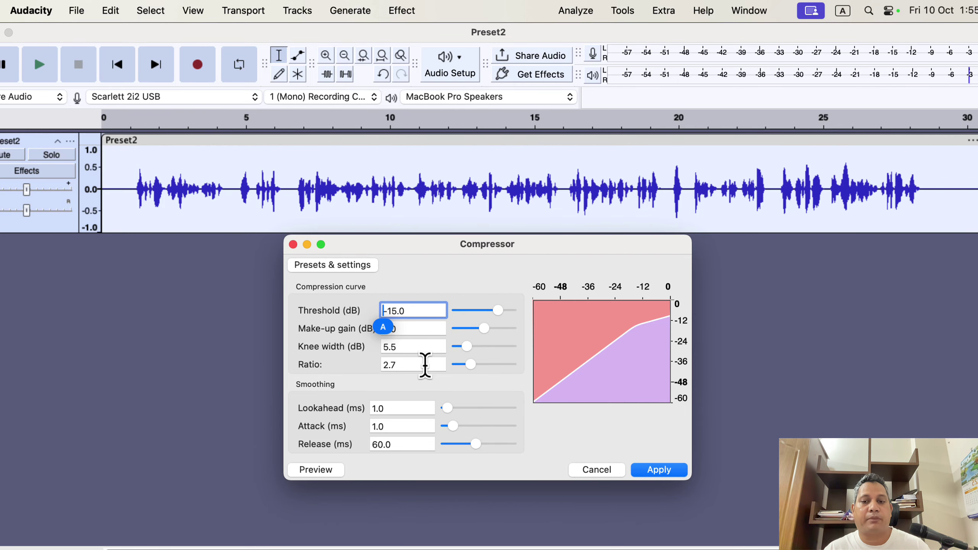
left_click(658, 471)
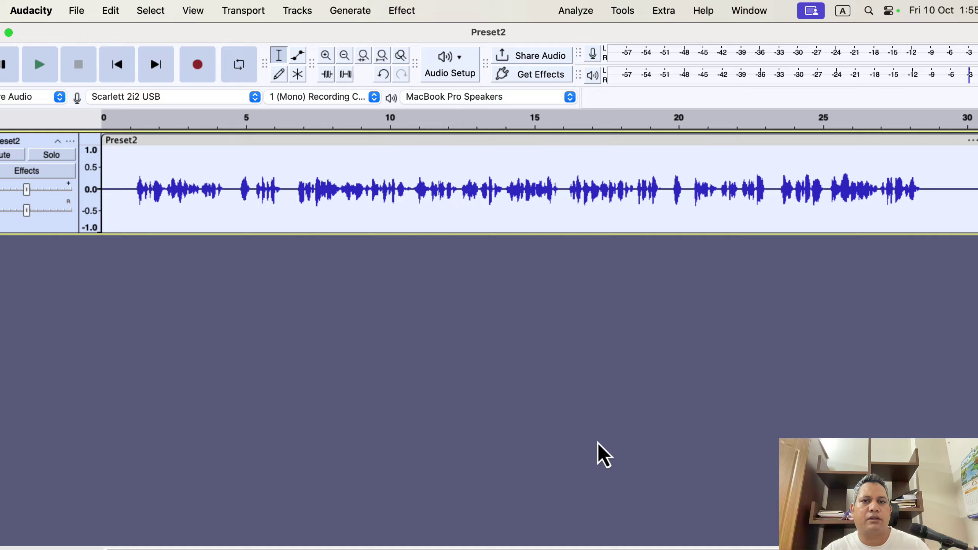
- Run ACX Check on the compressed clip to examine its peak level, RMS level and noise floor, and dismiss the report
left_click(568, 10)
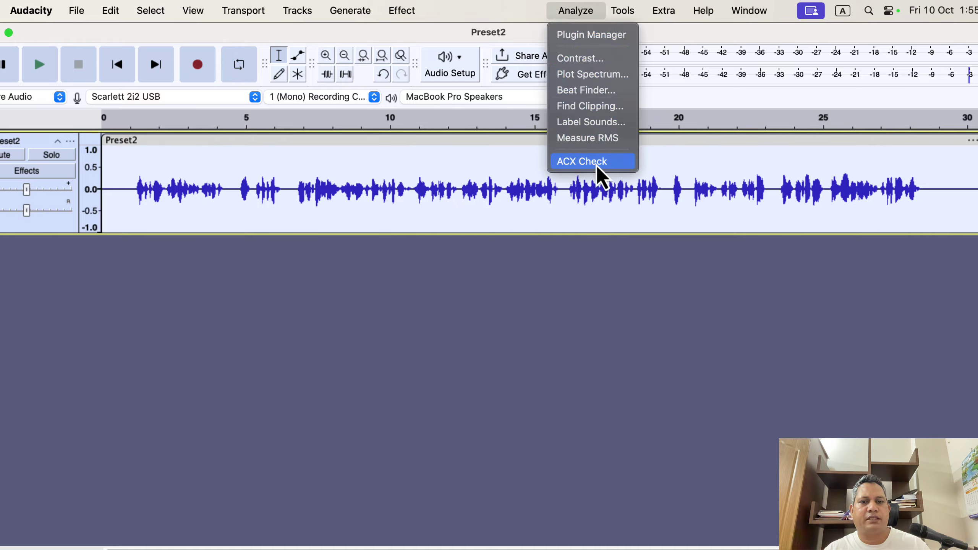
left_click(615, 163)
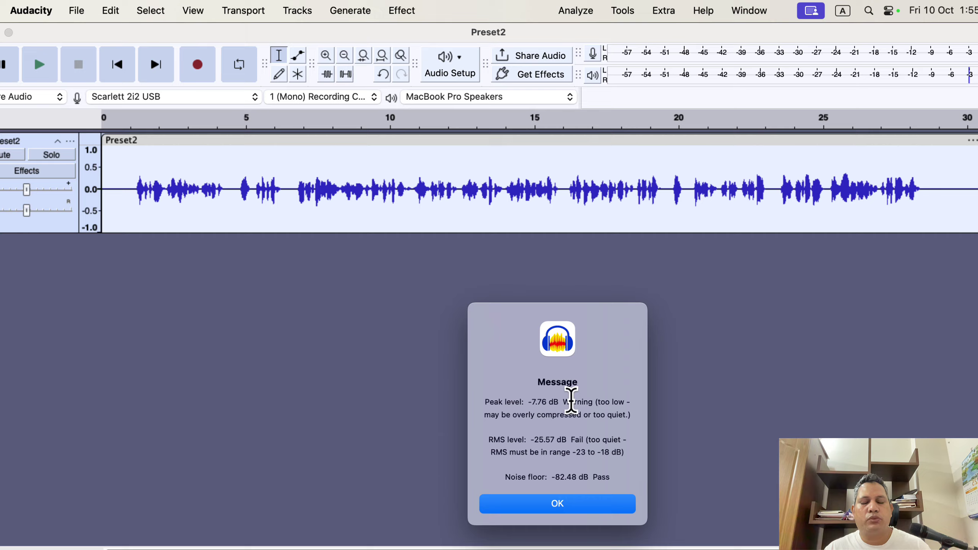
left_click(546, 504)
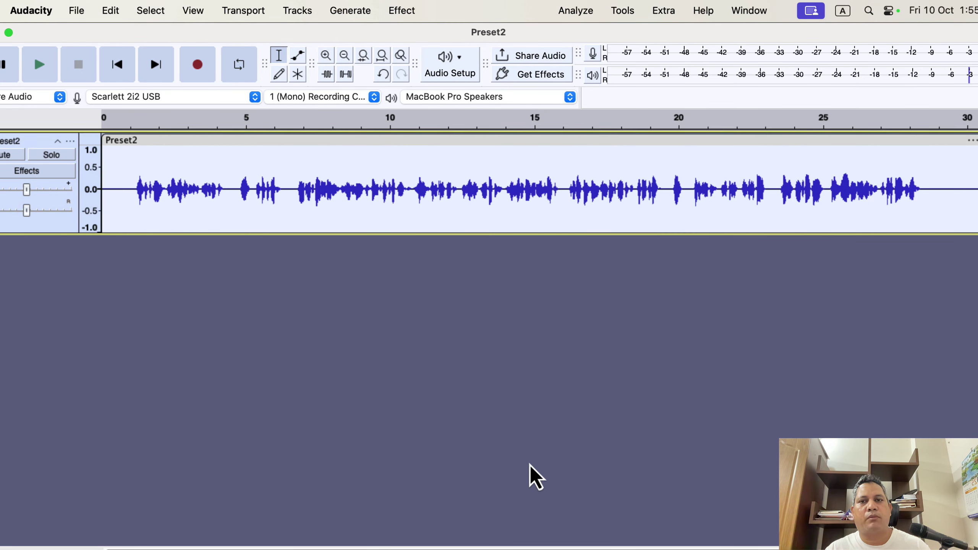
- Normalize the compressed Preset2 clip to a peak amplitude of -3.0 dB with DC offset removal enabled
left_click(404, 11)
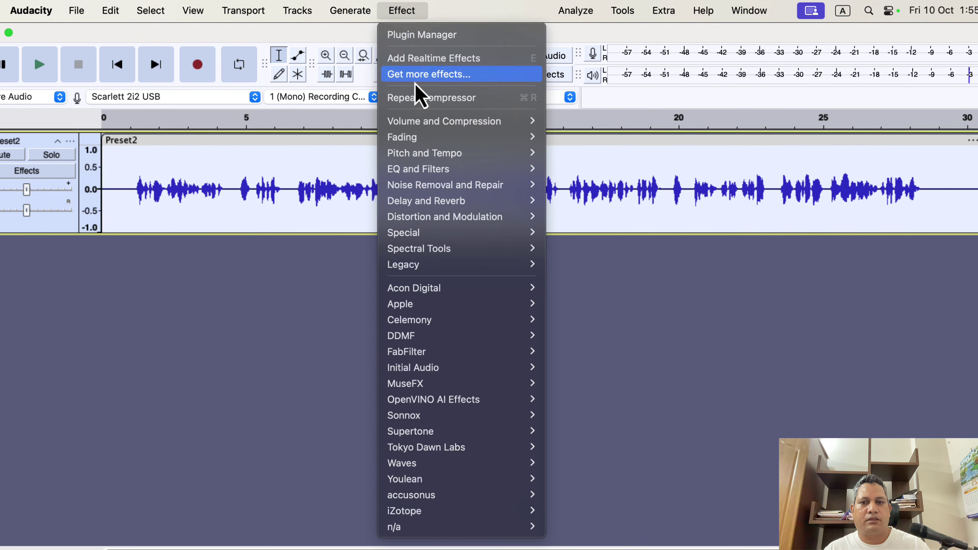
mouse_move(427, 127)
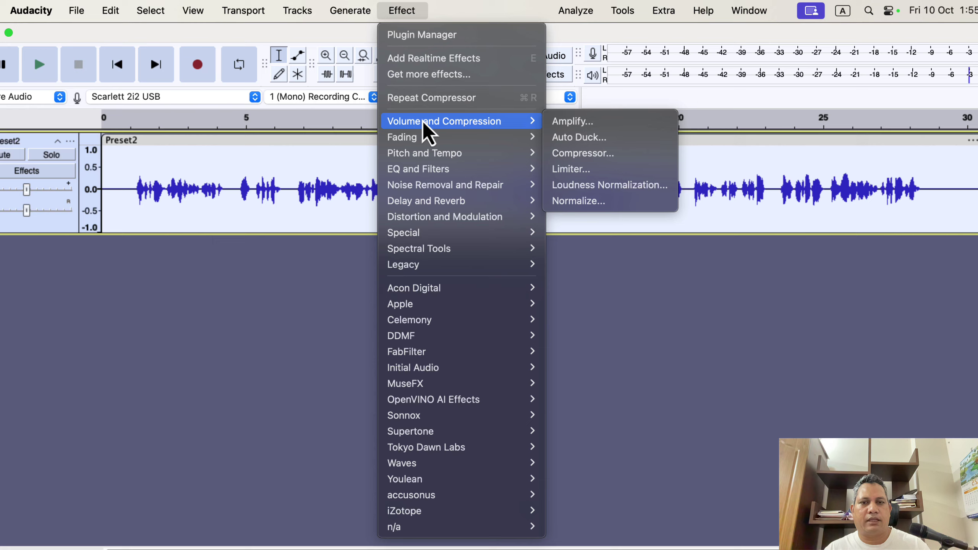
left_click(604, 202)
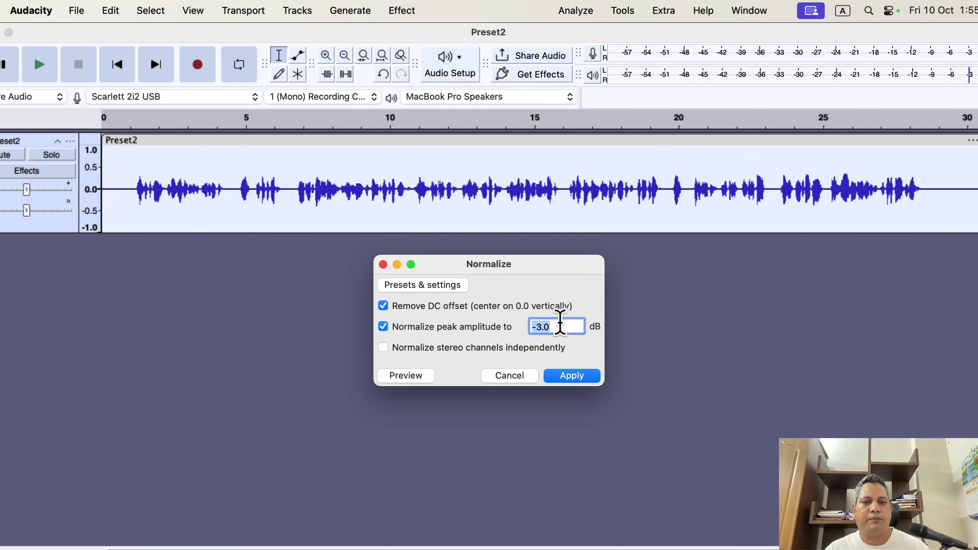
left_click(577, 377)
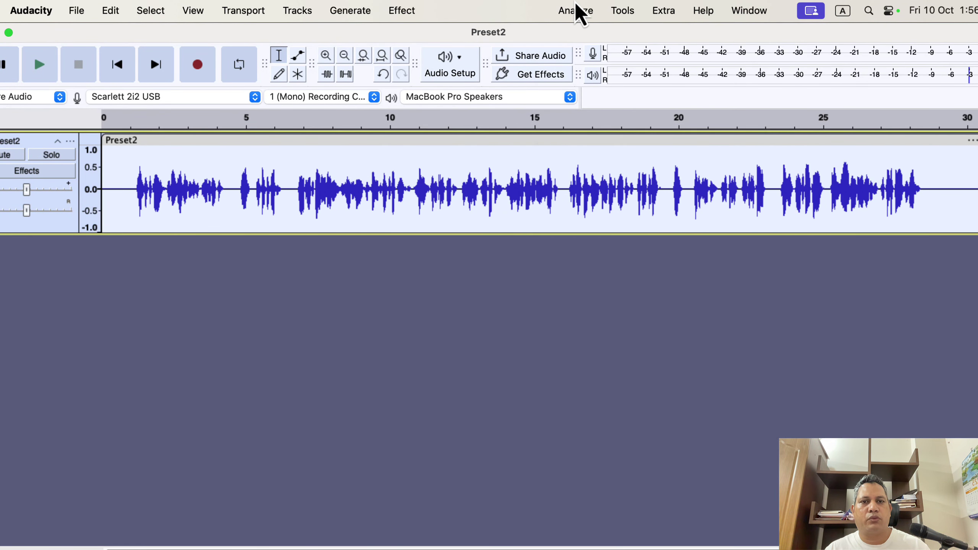
- Run ACX Check on the normalized clip to examine its peak, RMS and noise floor levels, and dismiss the report
left_click(582, 14)
left_click(603, 162)
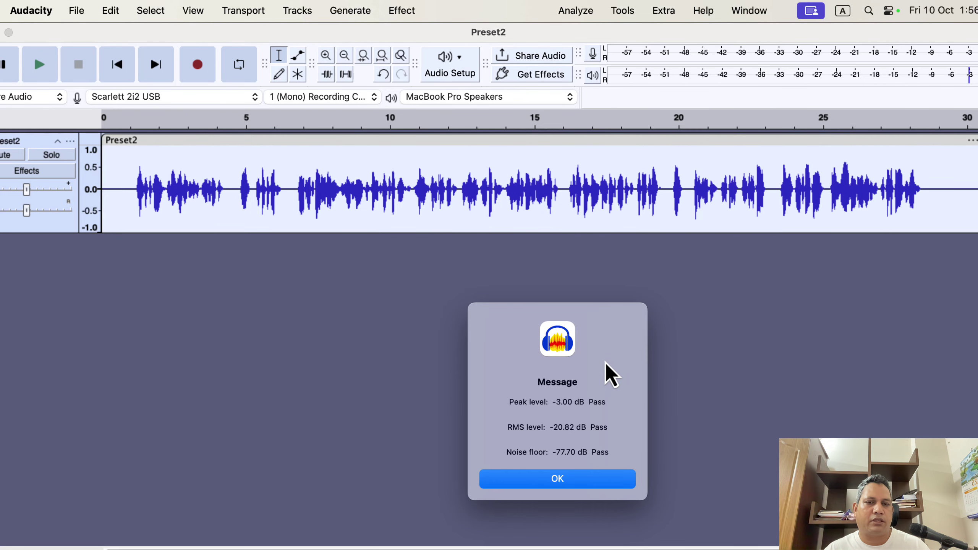
left_click(576, 476)
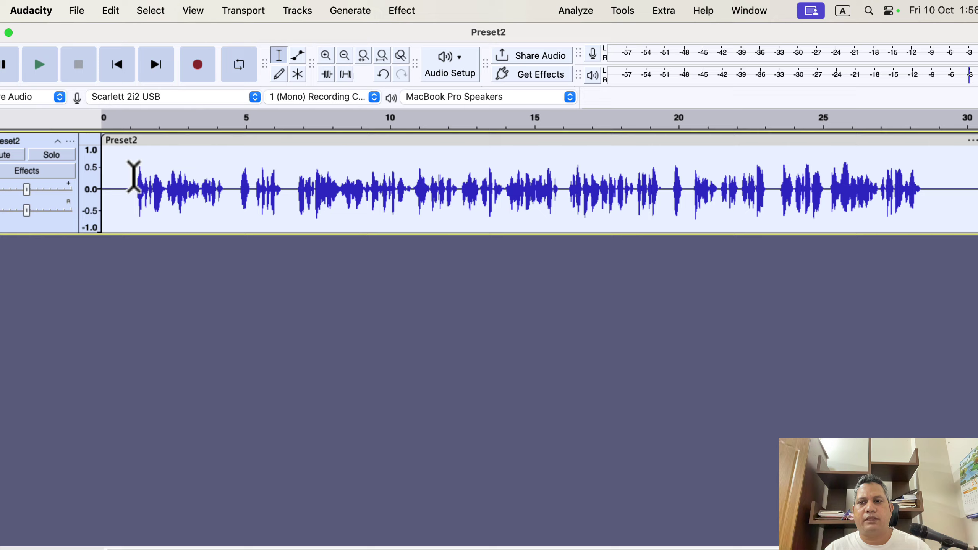
- Play the processed clip from just before the first spoken words to hear the result, and stop playback
left_click(131, 175)
key("space")
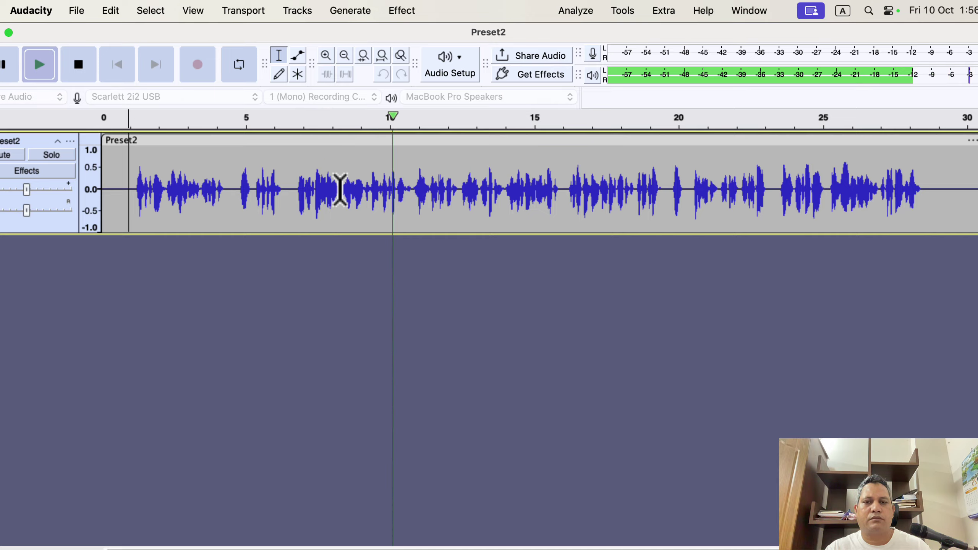
key("space")
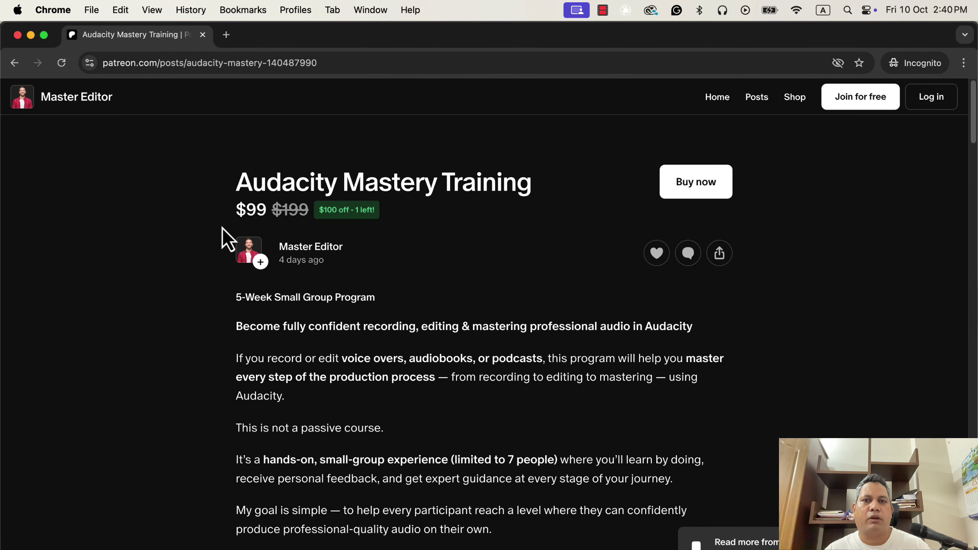
- In Chrome, examine the schedule on the Audacity Mastery Training page and highlight the date of the first session
scroll(222, 227, "down", 8)
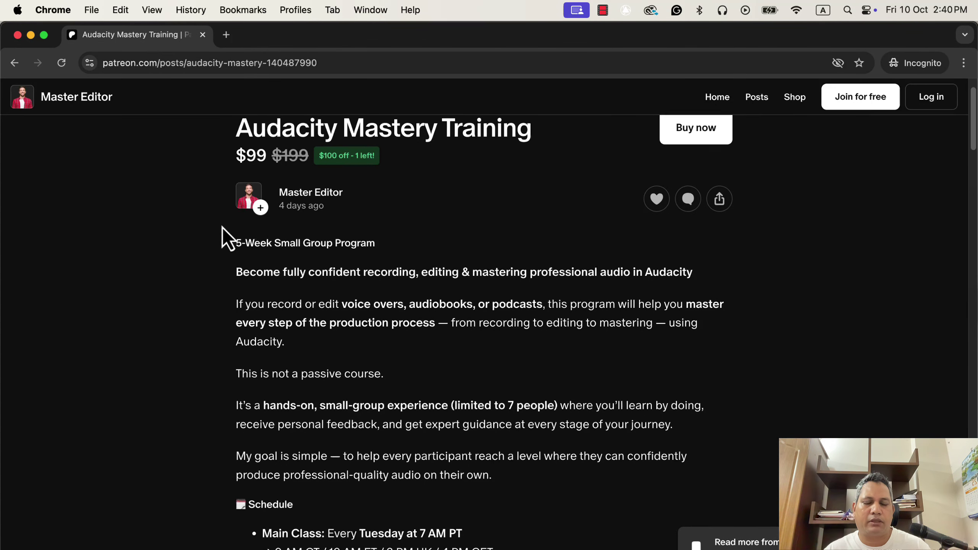
scroll(222, 227, "down", 2)
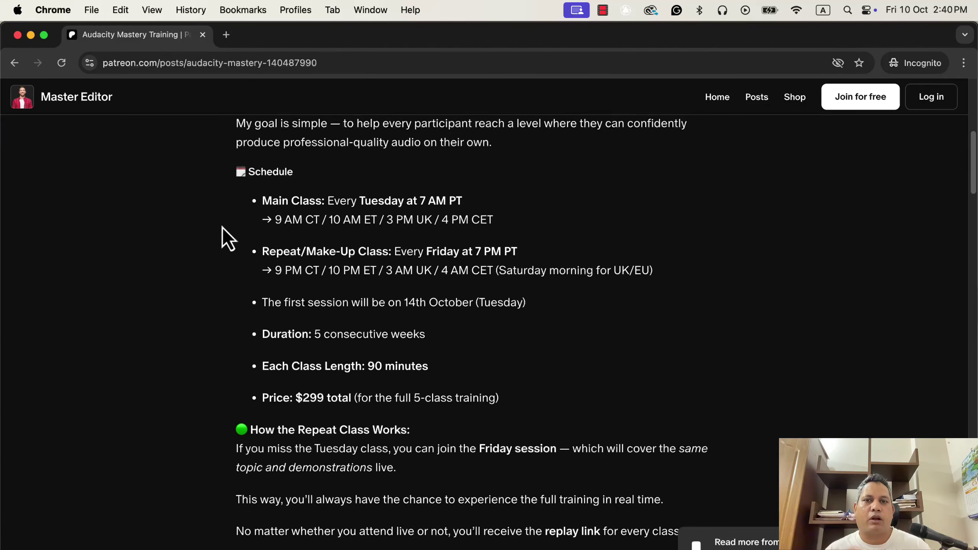
left_click_drag(402, 302, 544, 305)
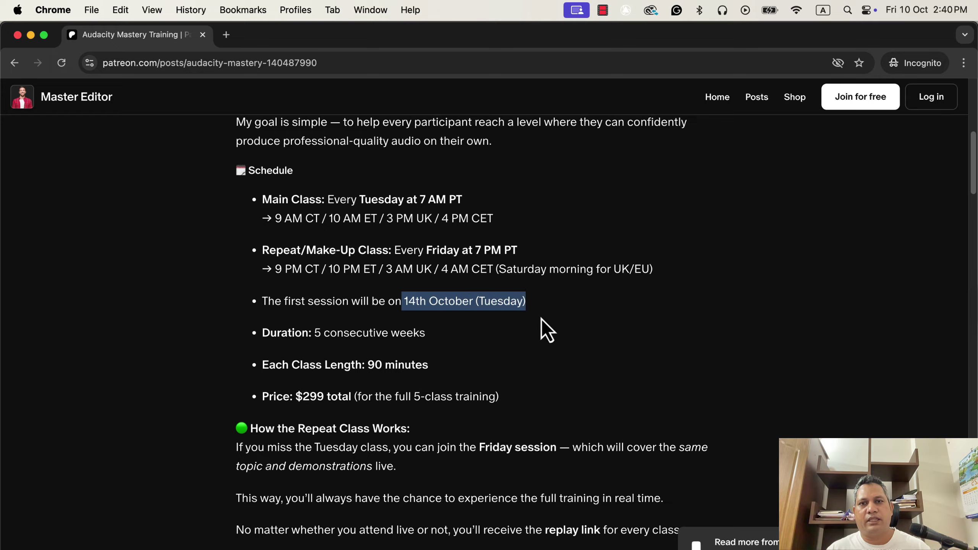